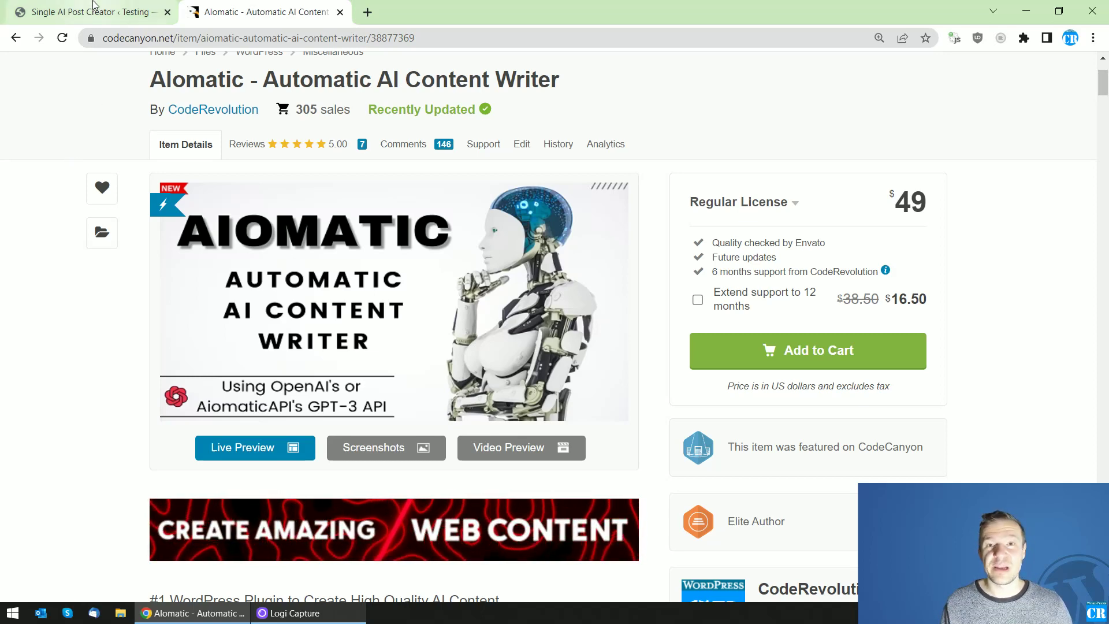
Review the Aiomatic CodeCanyon product page, priced at $49 for a Regular License.
{"action": "mouse_move", "coordinate": [95, 6]}
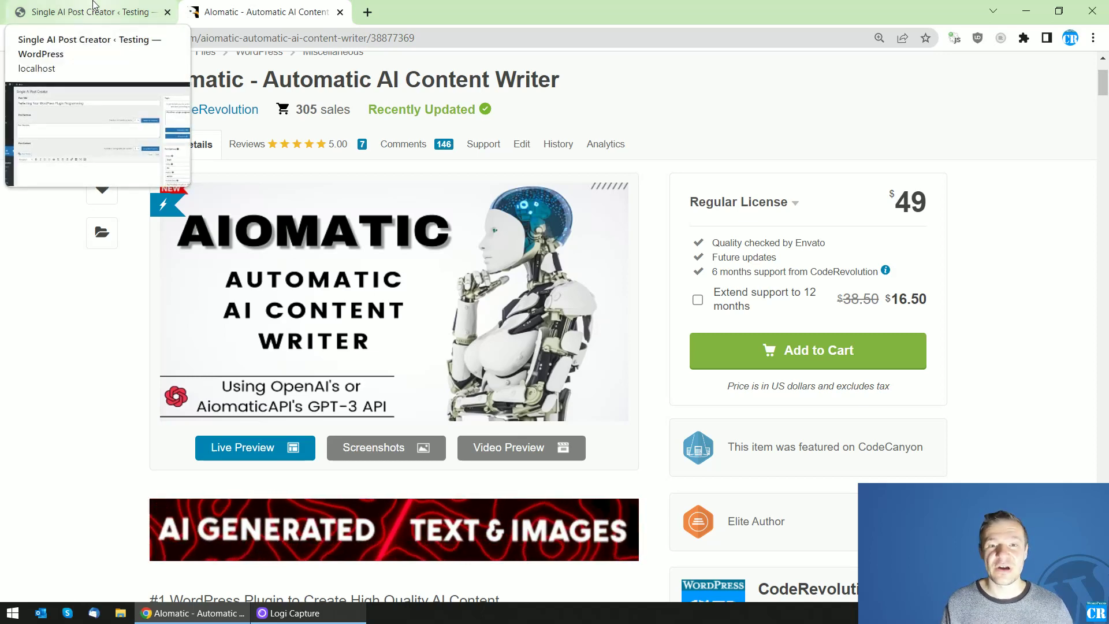
Reload the Single AI Post Creator, confirming the reload, then go to Bulk AI Post Creator.
{"action": "left_click", "coordinate": [94, 5]}
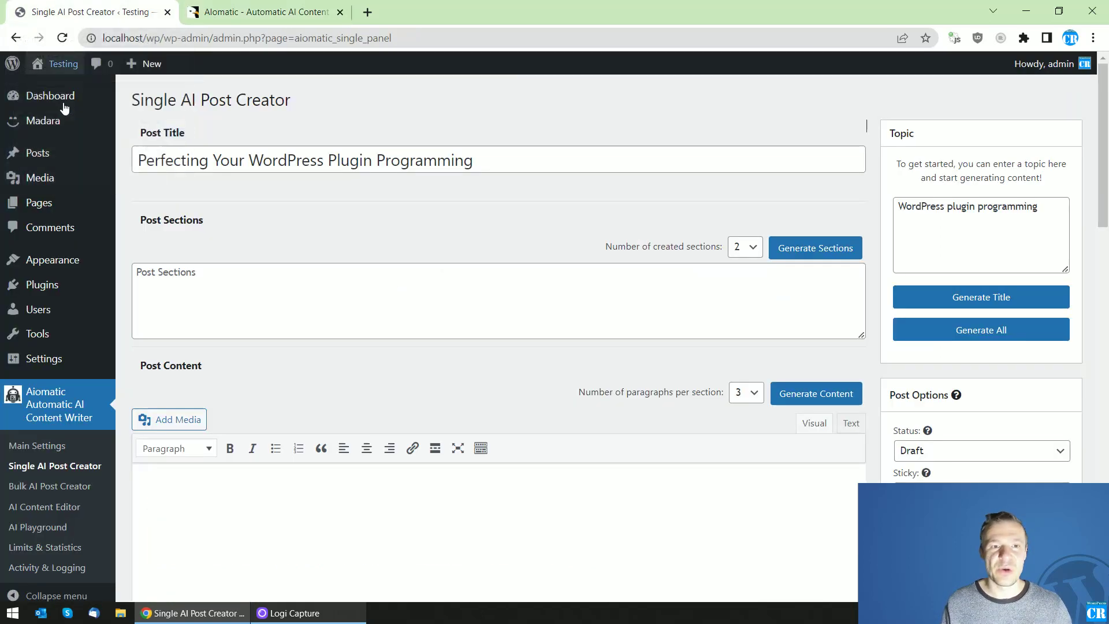
{"action": "left_click", "coordinate": [63, 38]}
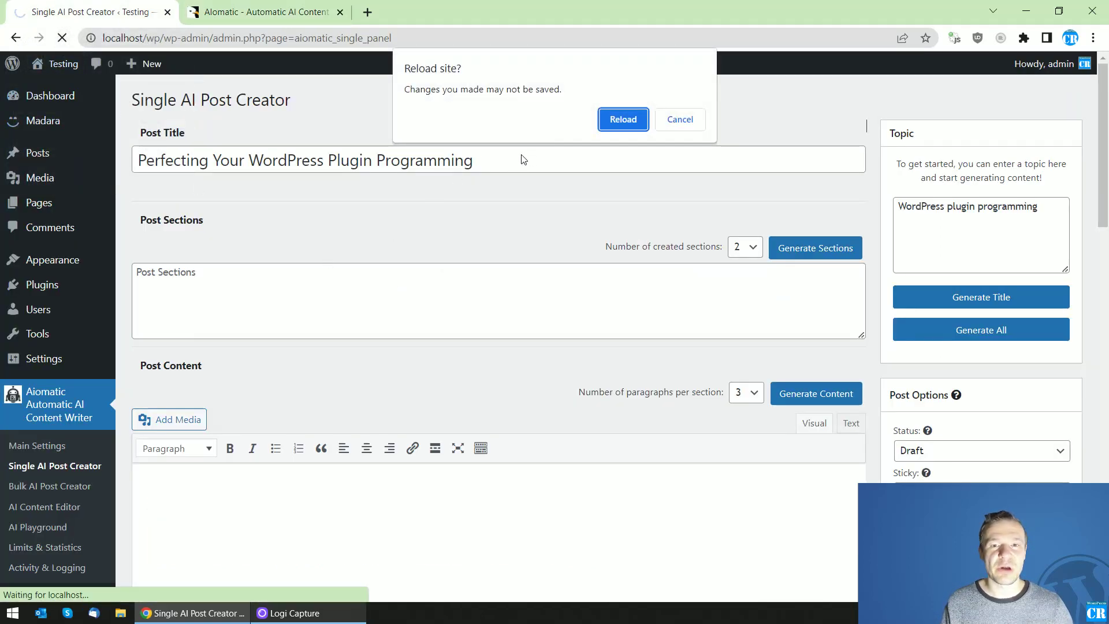
{"action": "key", "text": "Return"}
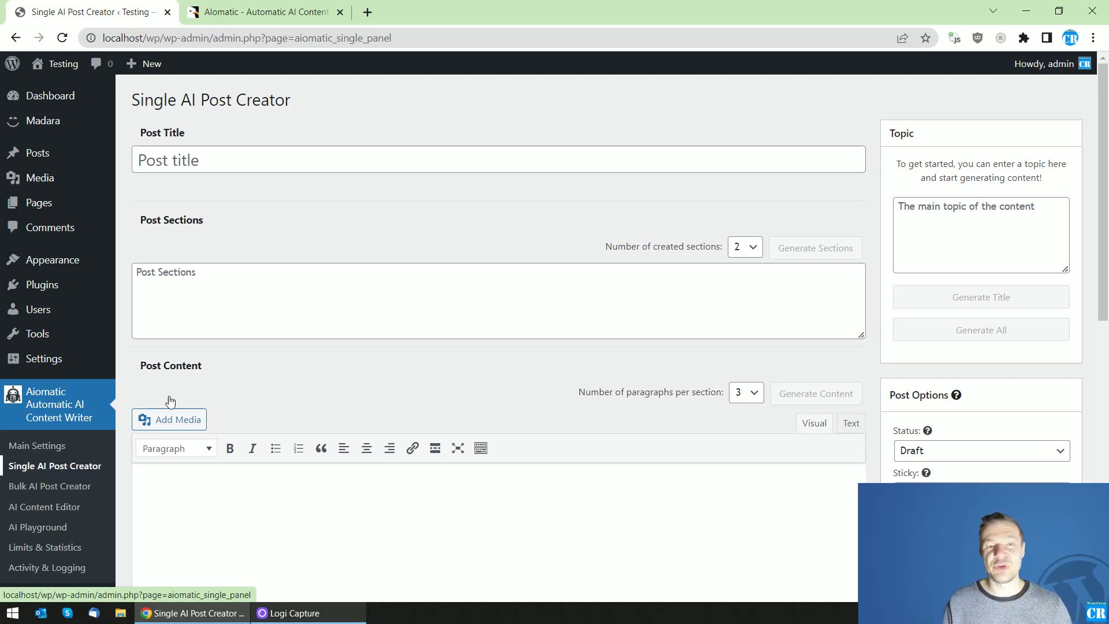
{"action": "scroll", "coordinate": [52, 468], "scroll_direction": "down", "scroll_amount": 1}
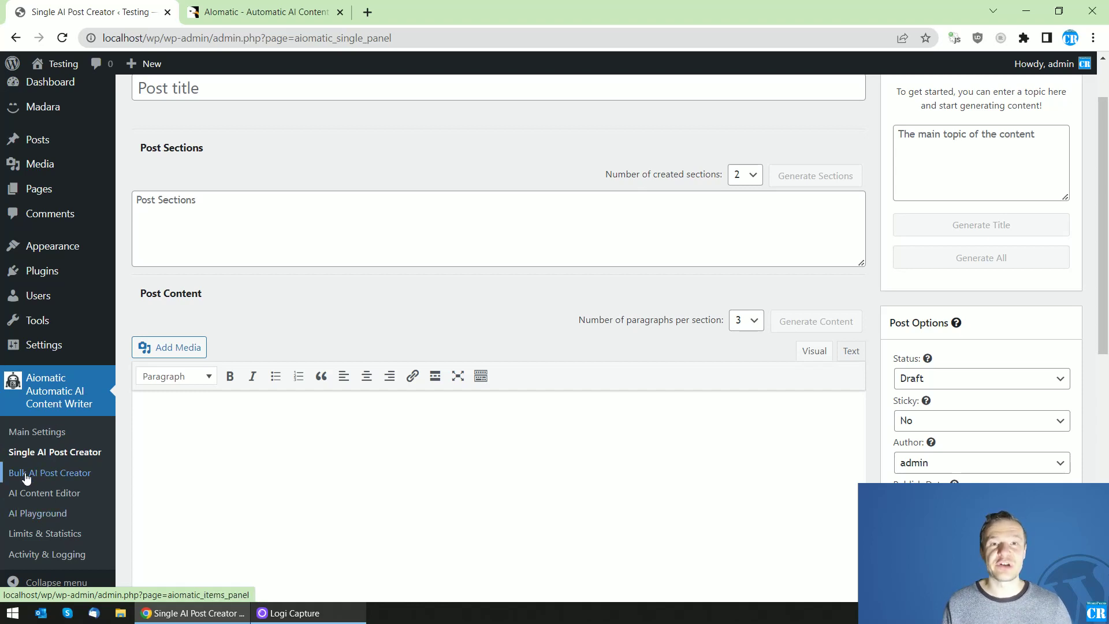
{"action": "left_click", "coordinate": [26, 476]}
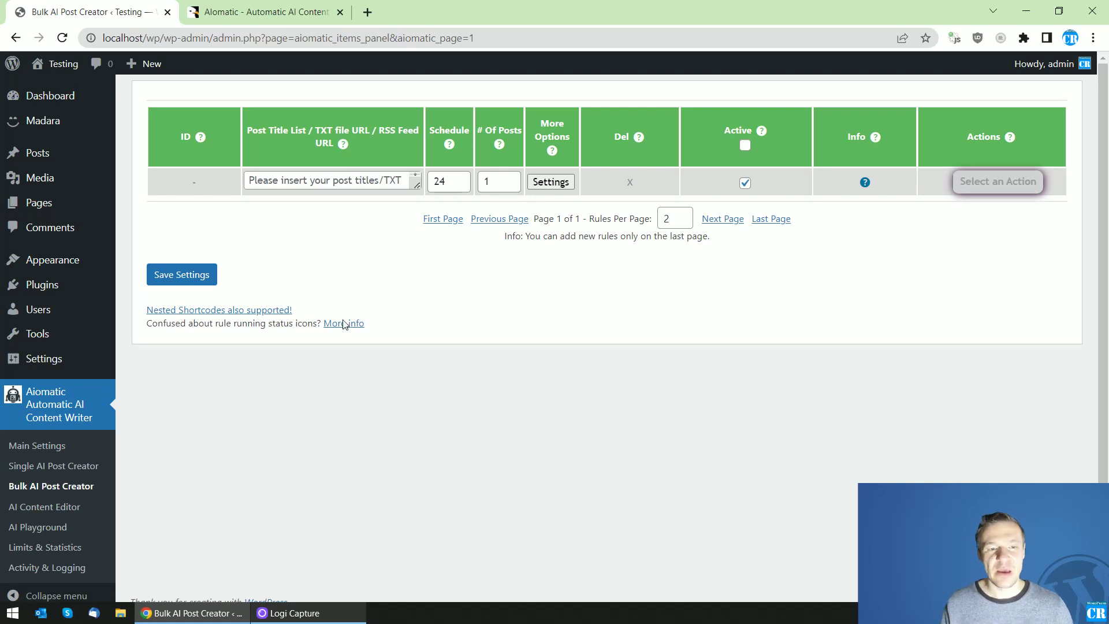
{"action": "left_click", "coordinate": [13, 470]}
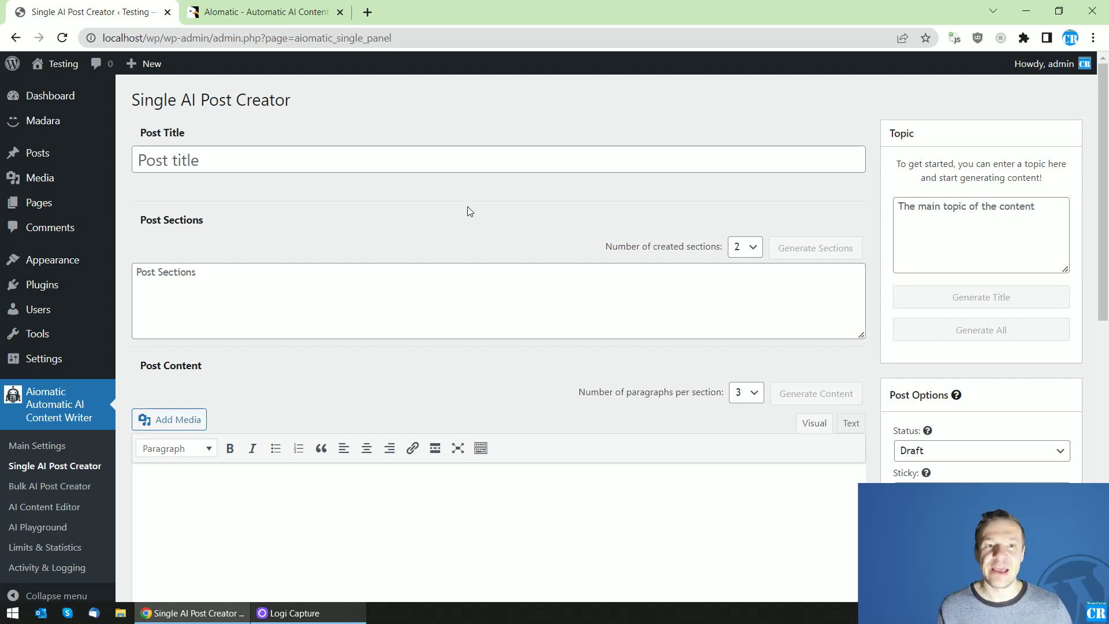
{"action": "scroll", "coordinate": [467, 208], "scroll_direction": "down", "scroll_amount": 8}
{"action": "scroll", "coordinate": [934, 439], "scroll_direction": "down", "scroll_amount": 3}
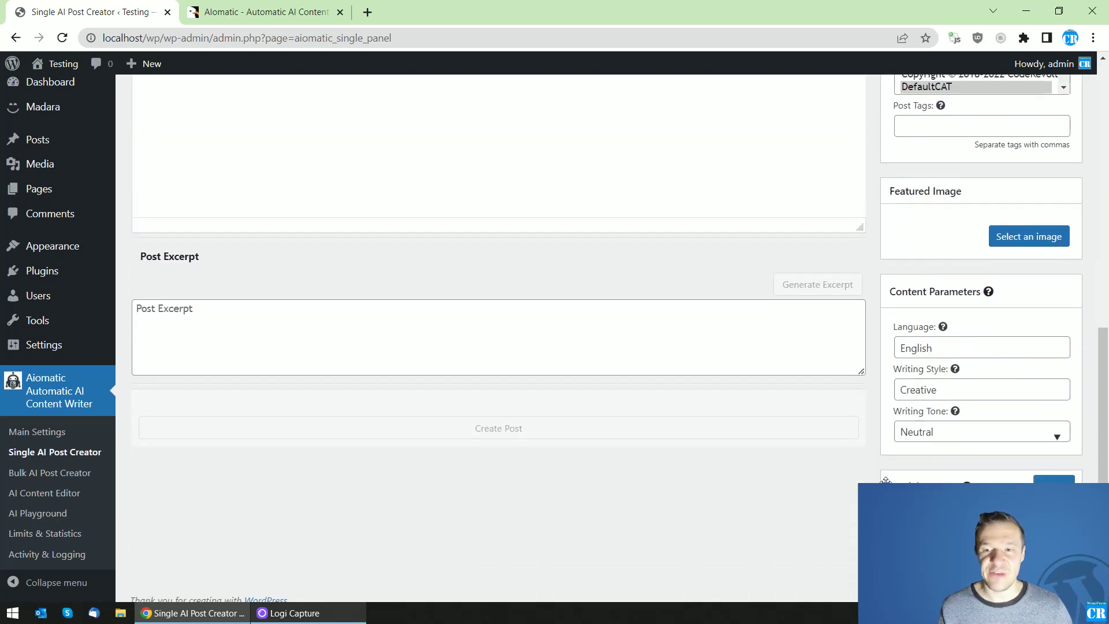
{"action": "scroll", "coordinate": [922, 469], "scroll_direction": "up", "scroll_amount": 12}
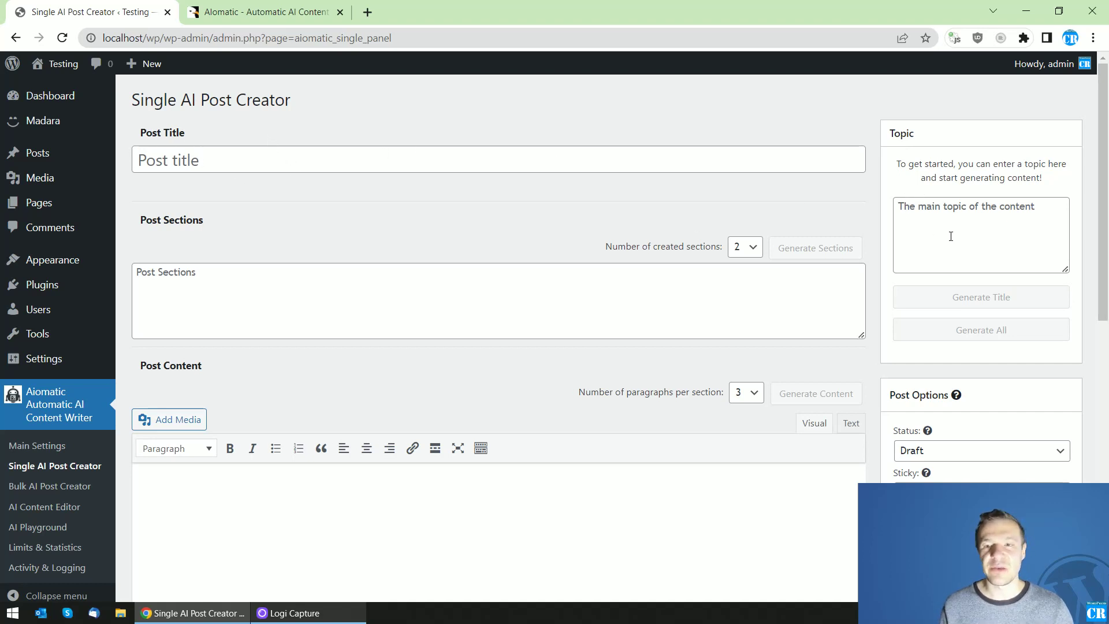
Enter 'WordPress plugin coding in PHP' as the post topic.
{"action": "left_click", "coordinate": [921, 218]}
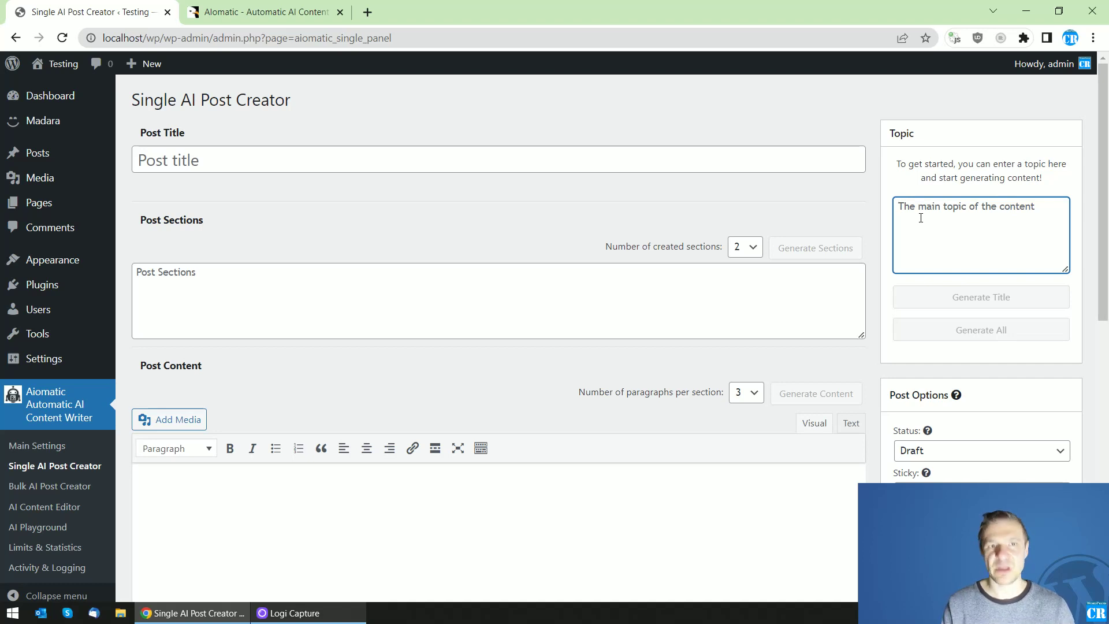
{"action": "type", "text": "W"}
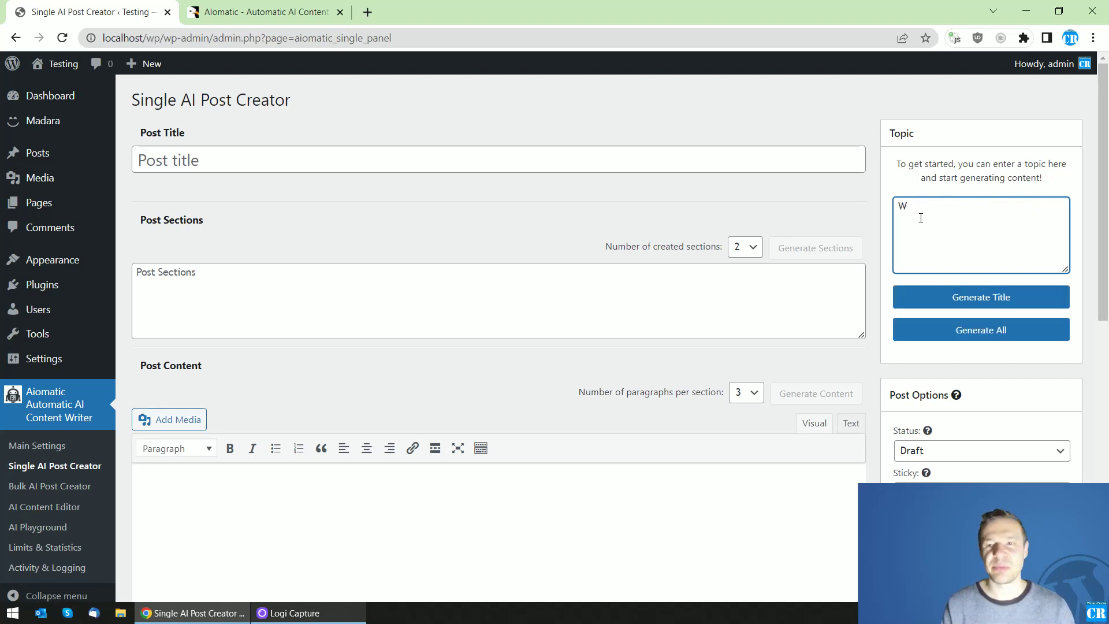
{"action": "type", "text": "ordPress plugin coding in PHP"}
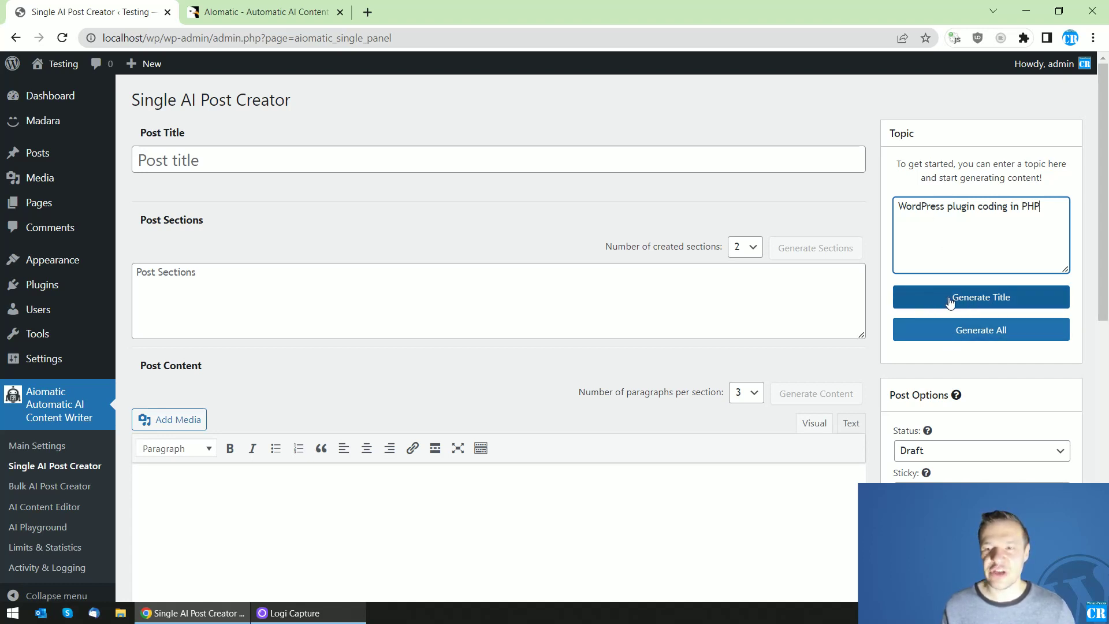
Generate the title 'Coding with PHP: A Guide to WordPress Plugins' and two section headings.
{"action": "left_click", "coordinate": [986, 338]}
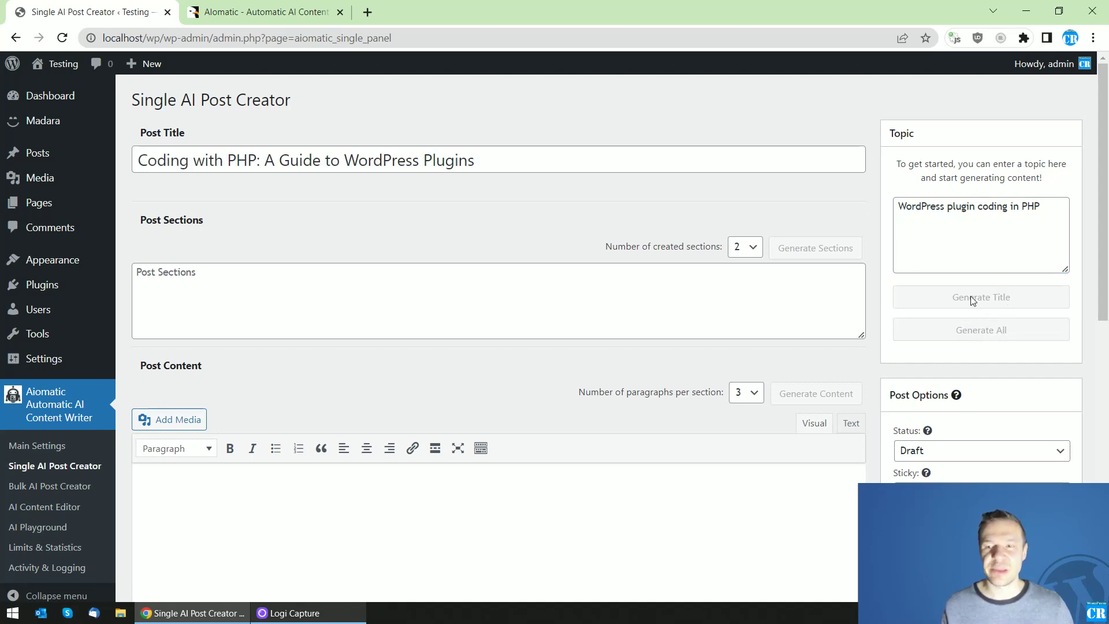
{"action": "left_click", "coordinate": [824, 253]}
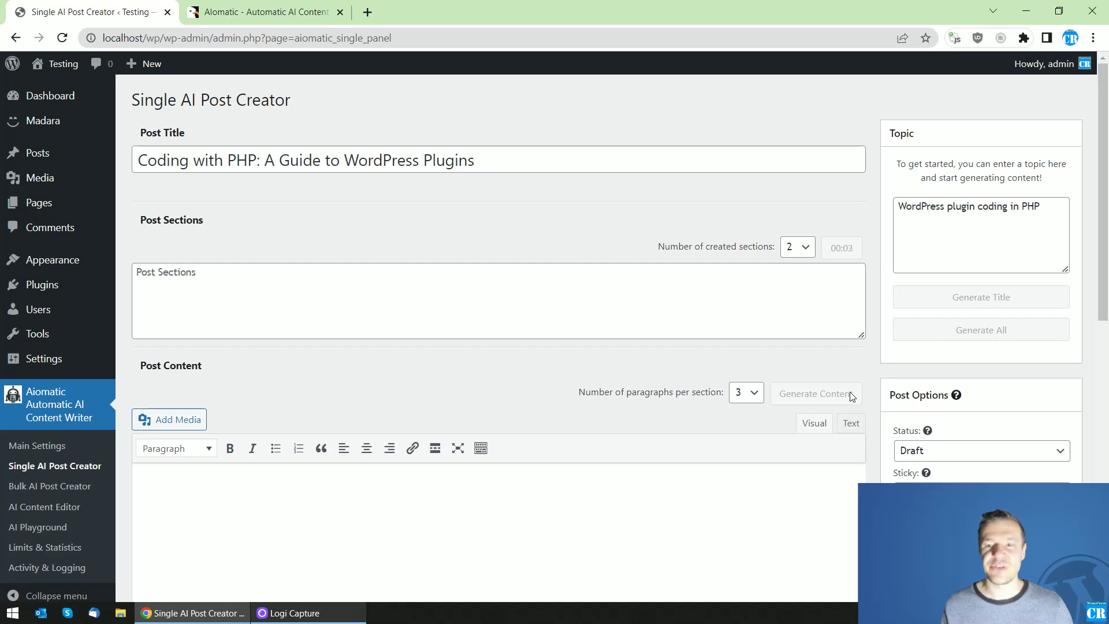
{"action": "scroll", "coordinate": [830, 487], "scroll_direction": "down", "scroll_amount": 8}
{"action": "scroll", "coordinate": [831, 487], "scroll_direction": "up", "scroll_amount": 10}
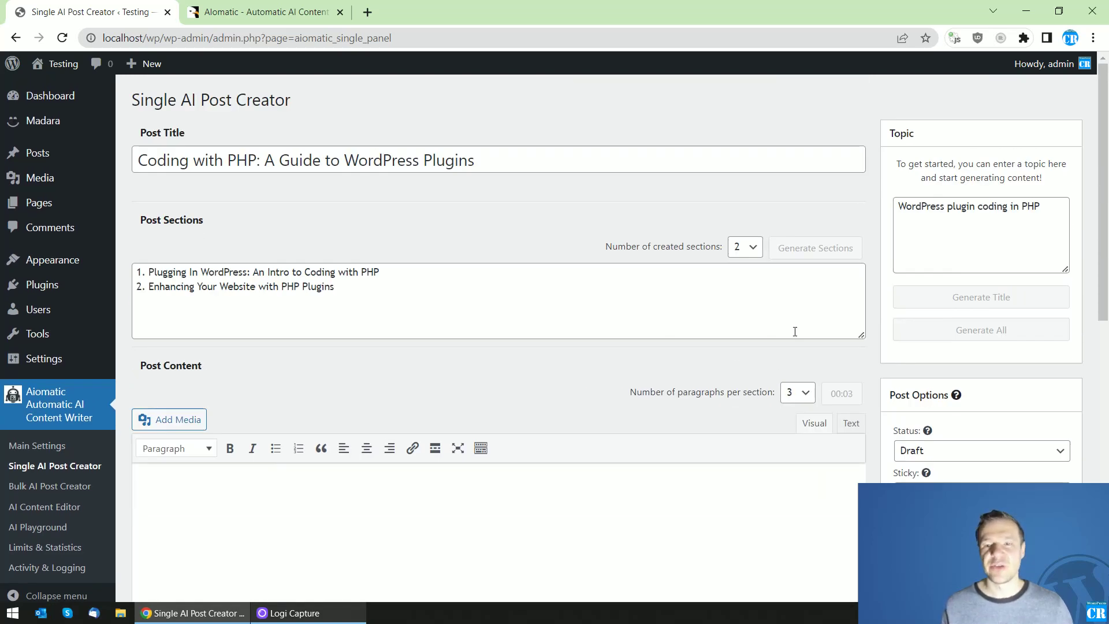
{"action": "scroll", "coordinate": [795, 332], "scroll_direction": "down", "scroll_amount": 2}
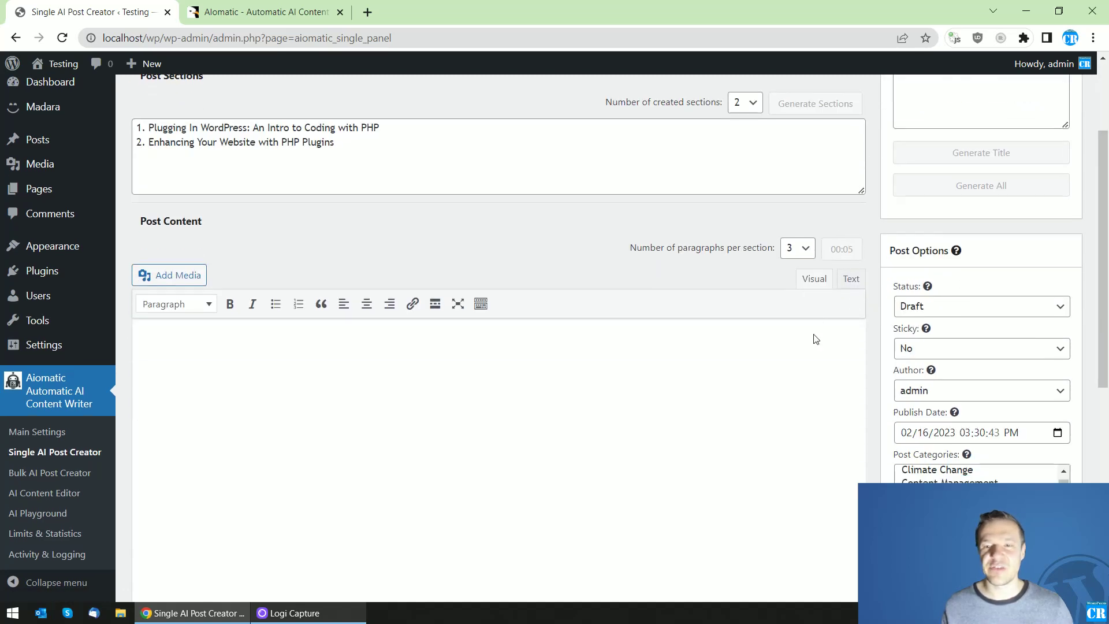
{"action": "scroll", "coordinate": [813, 342], "scroll_direction": "up", "scroll_amount": 2}
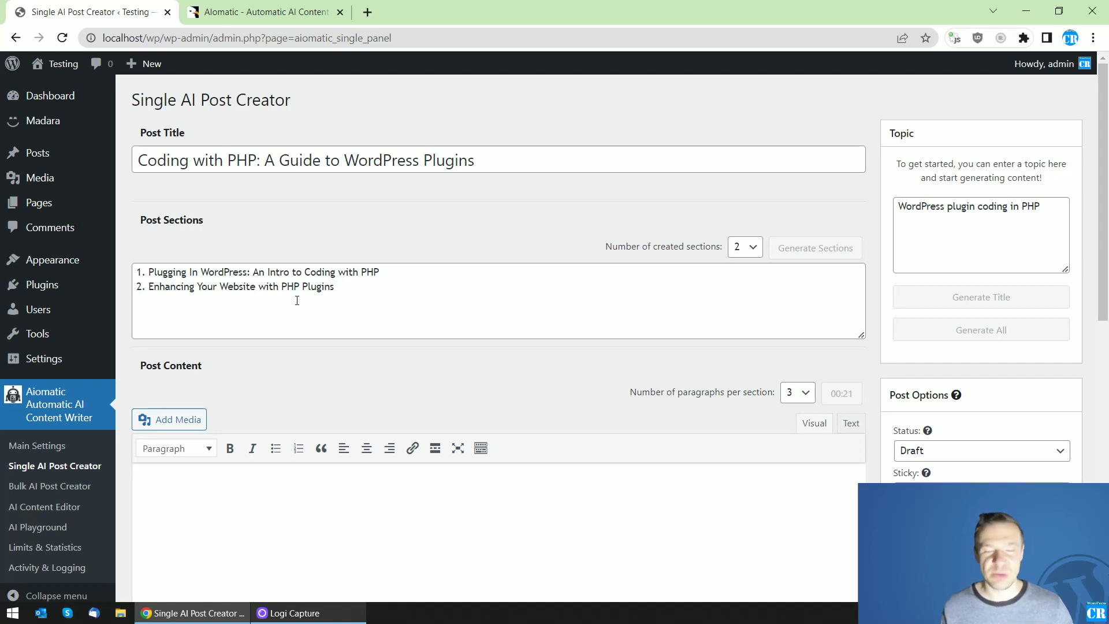
Review the generated article body, which begins with an Introduction.
{"action": "scroll", "coordinate": [468, 327], "scroll_direction": "down", "scroll_amount": 1}
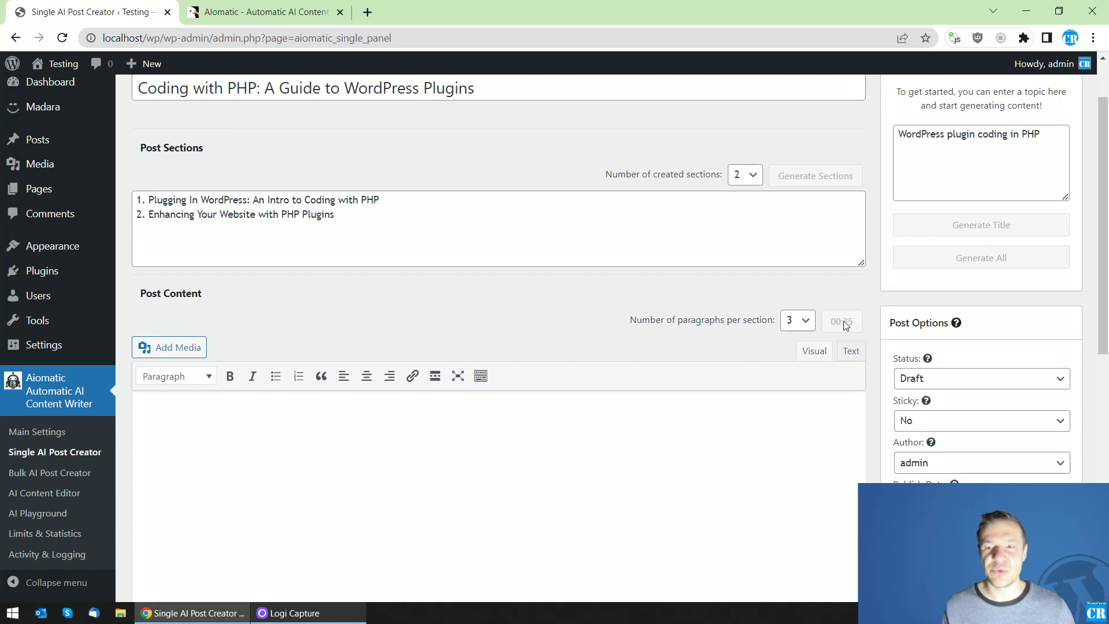
{"action": "scroll", "coordinate": [571, 265], "scroll_direction": "down", "scroll_amount": 2}
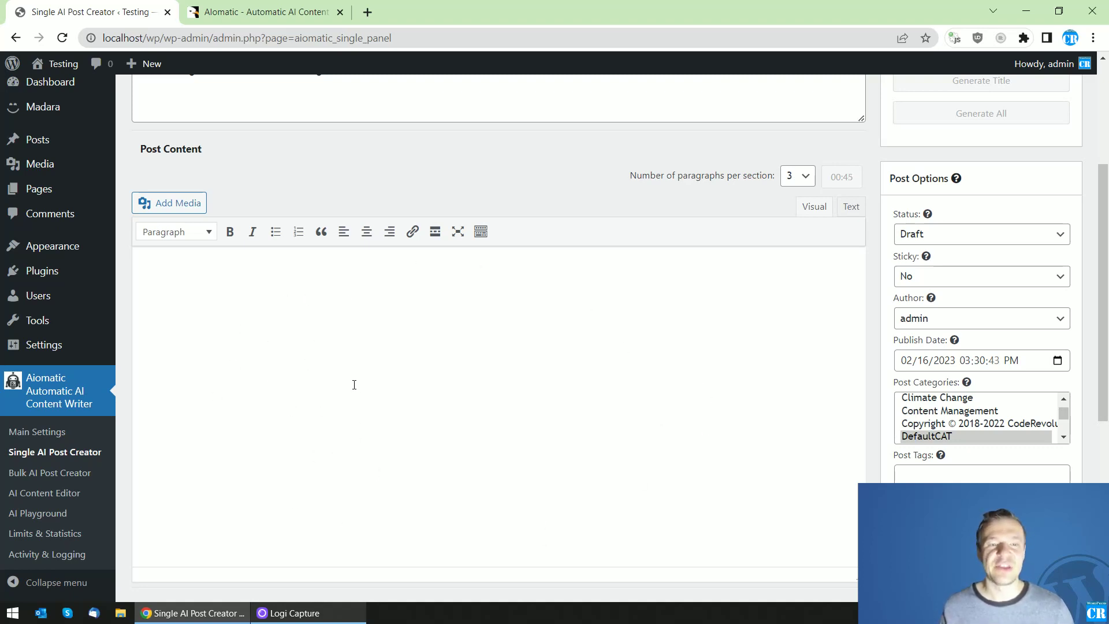
{"action": "scroll", "coordinate": [354, 385], "scroll_direction": "down", "scroll_amount": 1}
{"action": "scroll", "coordinate": [354, 385], "scroll_direction": "up", "scroll_amount": 3}
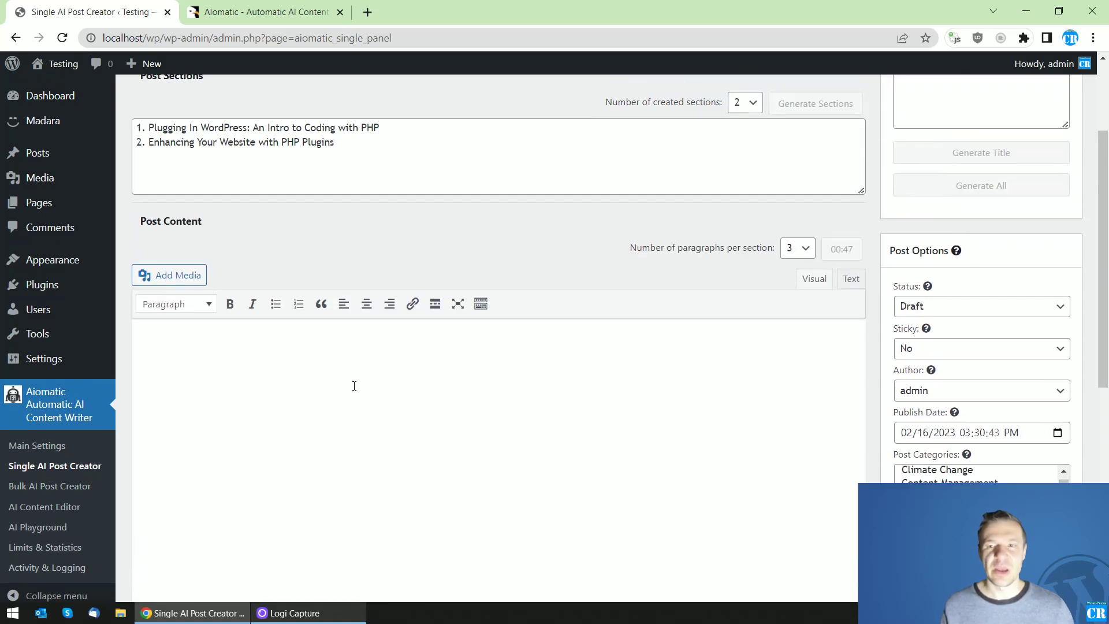
{"action": "scroll", "coordinate": [354, 385], "scroll_direction": "down", "scroll_amount": 6}
{"action": "scroll", "coordinate": [354, 391], "scroll_direction": "up", "scroll_amount": 5}
{"action": "scroll", "coordinate": [354, 391], "scroll_direction": "down", "scroll_amount": 6}
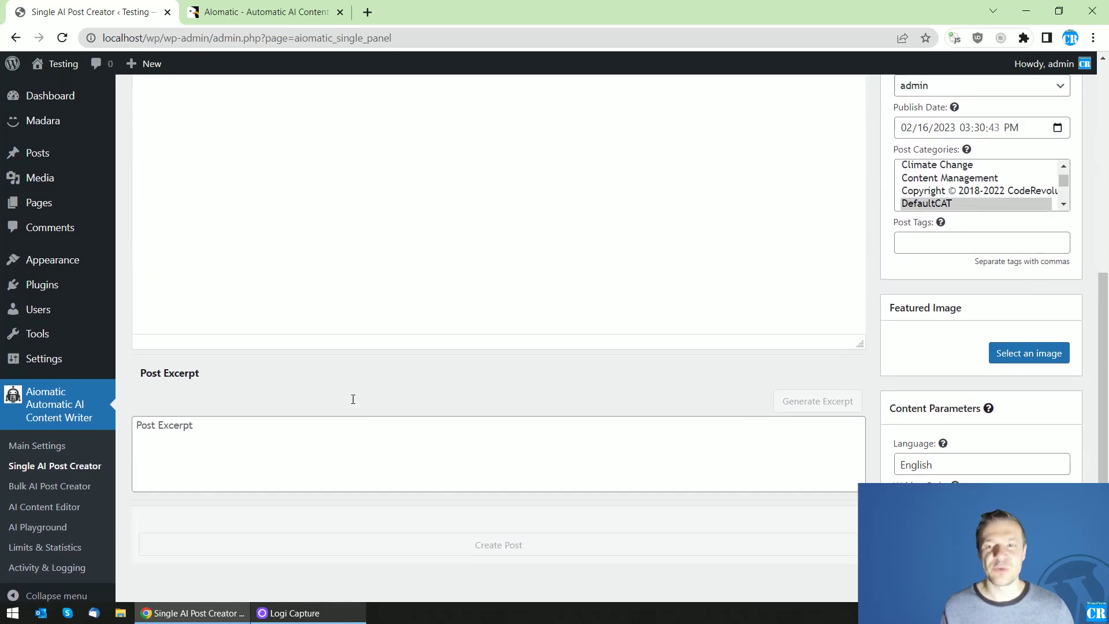
{"action": "scroll", "coordinate": [351, 397], "scroll_direction": "down", "scroll_amount": 1}
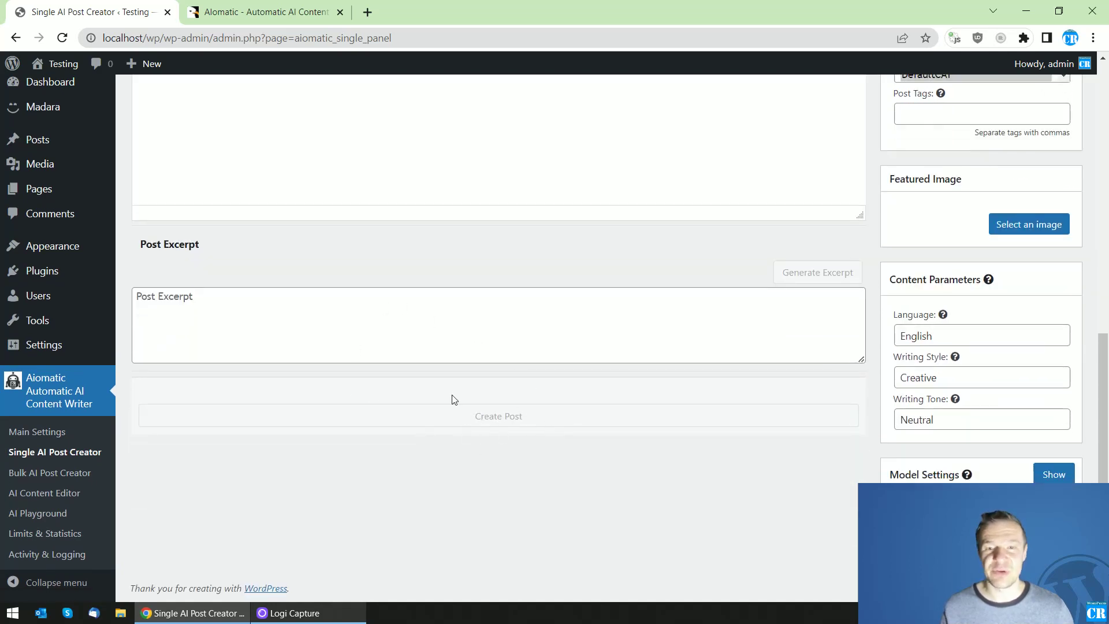
{"action": "scroll", "coordinate": [469, 428], "scroll_direction": "up", "scroll_amount": 5}
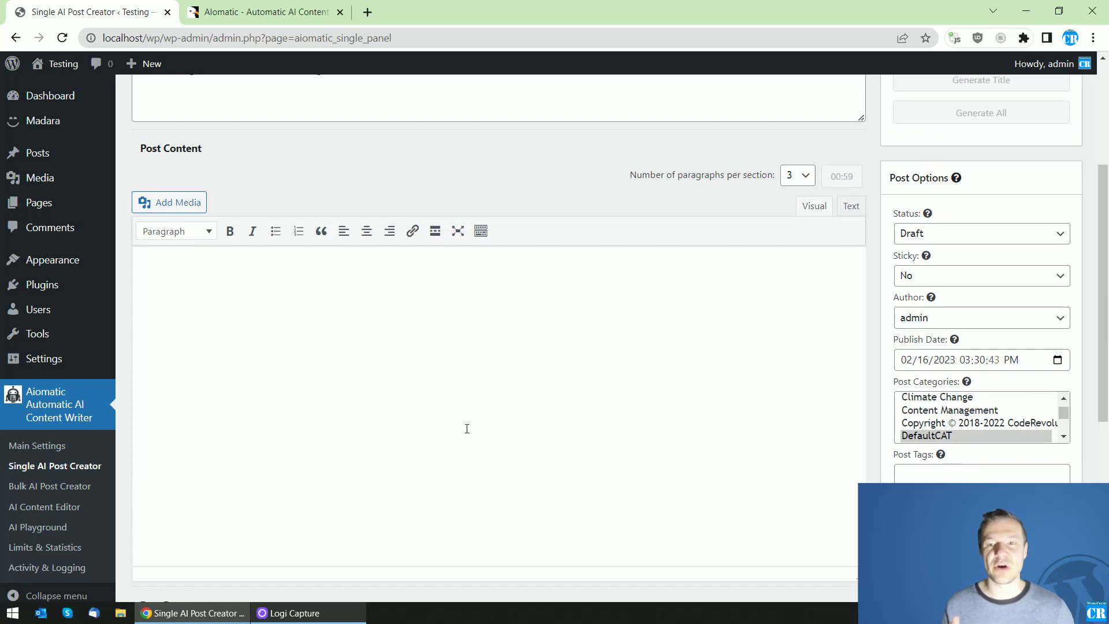
{"action": "scroll", "coordinate": [467, 428], "scroll_direction": "up", "scroll_amount": 3}
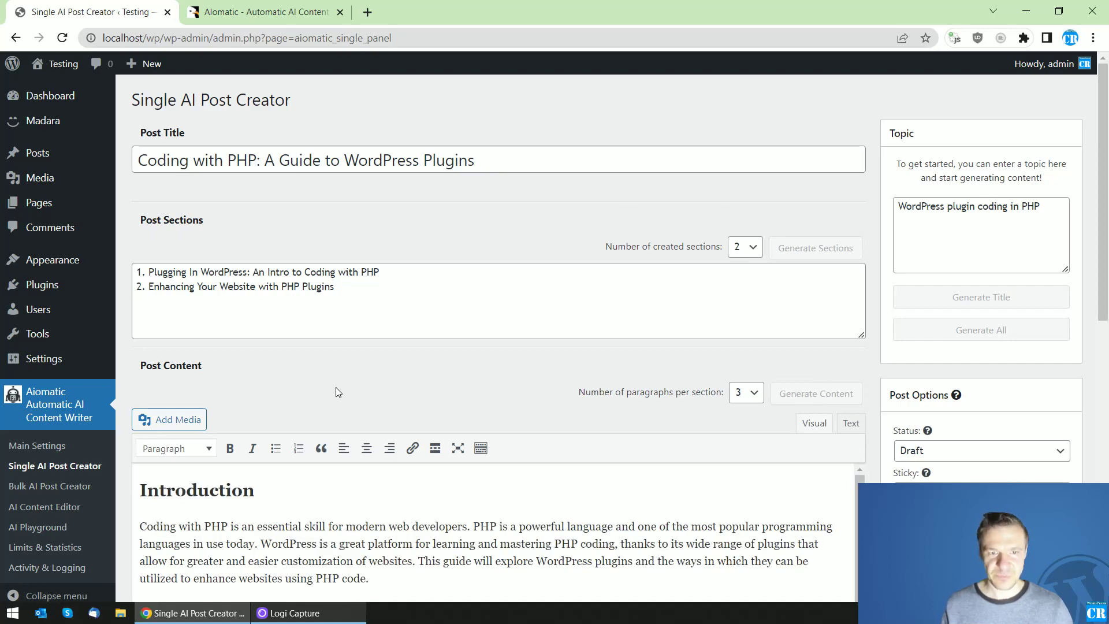
{"action": "scroll", "coordinate": [334, 390], "scroll_direction": "down", "scroll_amount": 3}
{"action": "scroll", "coordinate": [466, 344], "scroll_direction": "down", "scroll_amount": 5}
{"action": "scroll", "coordinate": [466, 344], "scroll_direction": "up", "scroll_amount": 3}
{"action": "scroll", "coordinate": [390, 227], "scroll_direction": "down", "scroll_amount": 2}
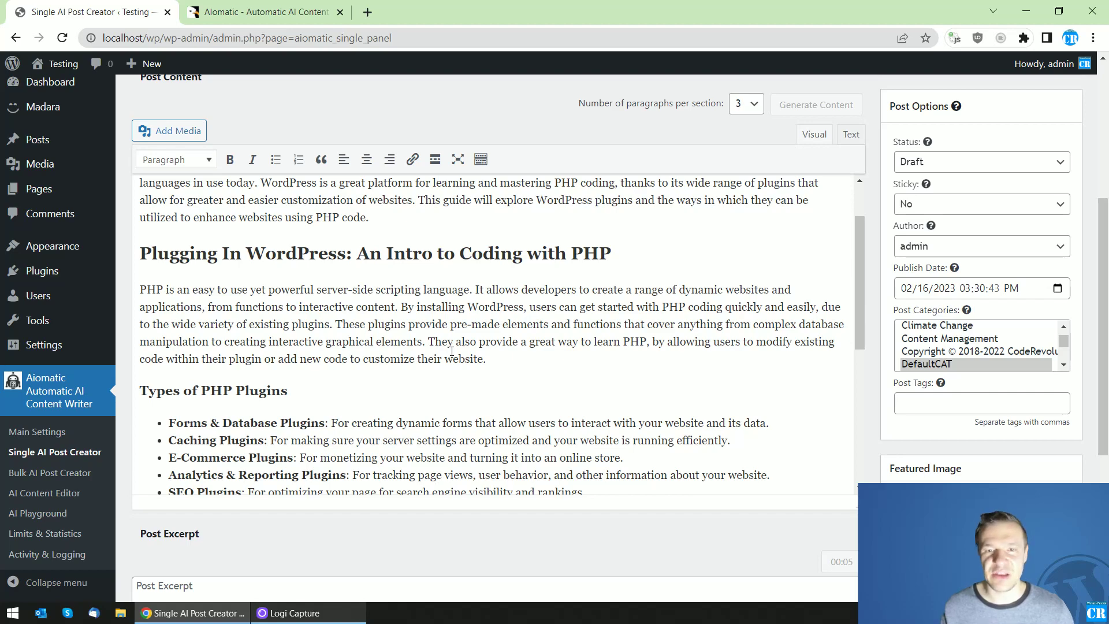
{"action": "scroll", "coordinate": [452, 351], "scroll_direction": "down", "scroll_amount": 2}
{"action": "scroll", "coordinate": [456, 504], "scroll_direction": "down", "scroll_amount": 1}
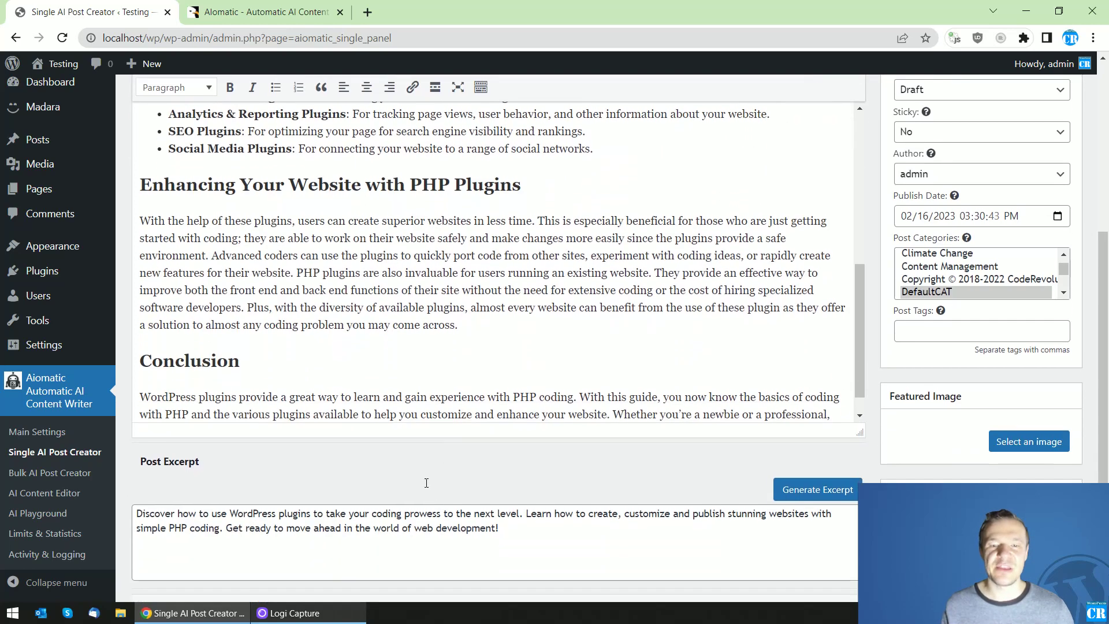
{"action": "scroll", "coordinate": [423, 476], "scroll_direction": "down", "scroll_amount": 3}
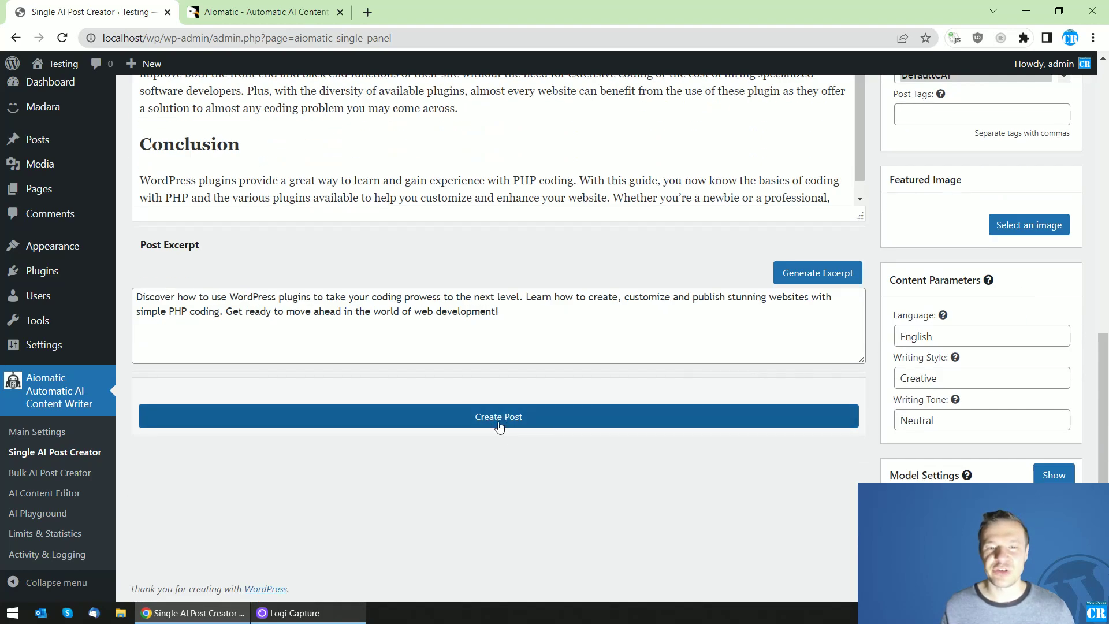
{"action": "scroll", "coordinate": [428, 392], "scroll_direction": "up", "scroll_amount": 4}
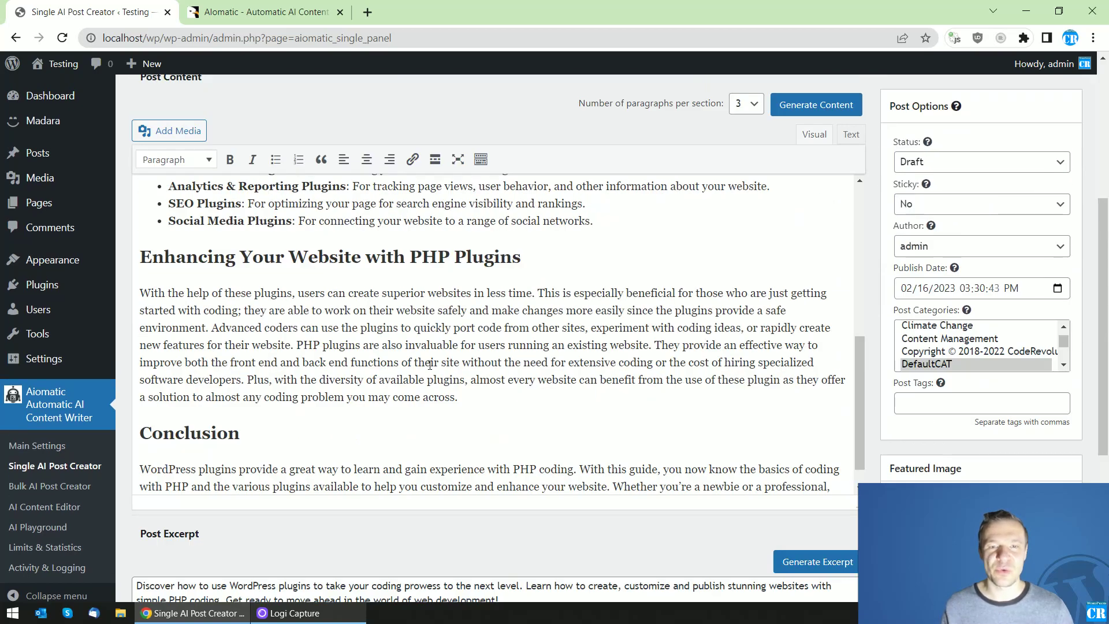
{"action": "scroll", "coordinate": [428, 368], "scroll_direction": "down", "scroll_amount": 1}
{"action": "scroll", "coordinate": [428, 368], "scroll_direction": "up", "scroll_amount": 8}
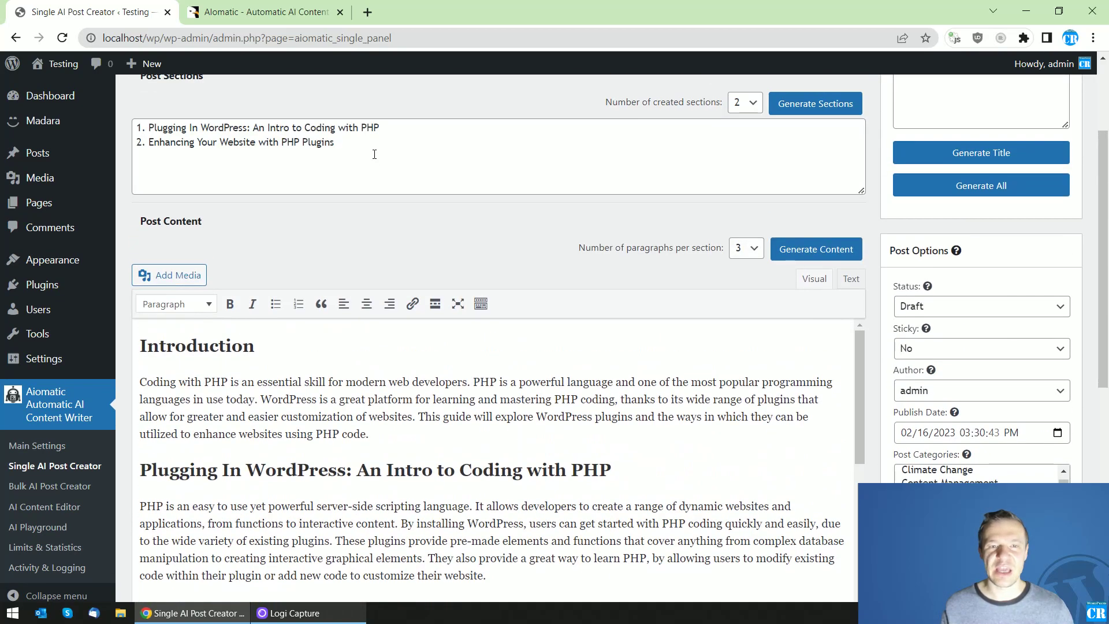
{"action": "scroll", "coordinate": [378, 170], "scroll_direction": "up", "scroll_amount": 2}
{"action": "scroll", "coordinate": [382, 198], "scroll_direction": "down", "scroll_amount": 8}
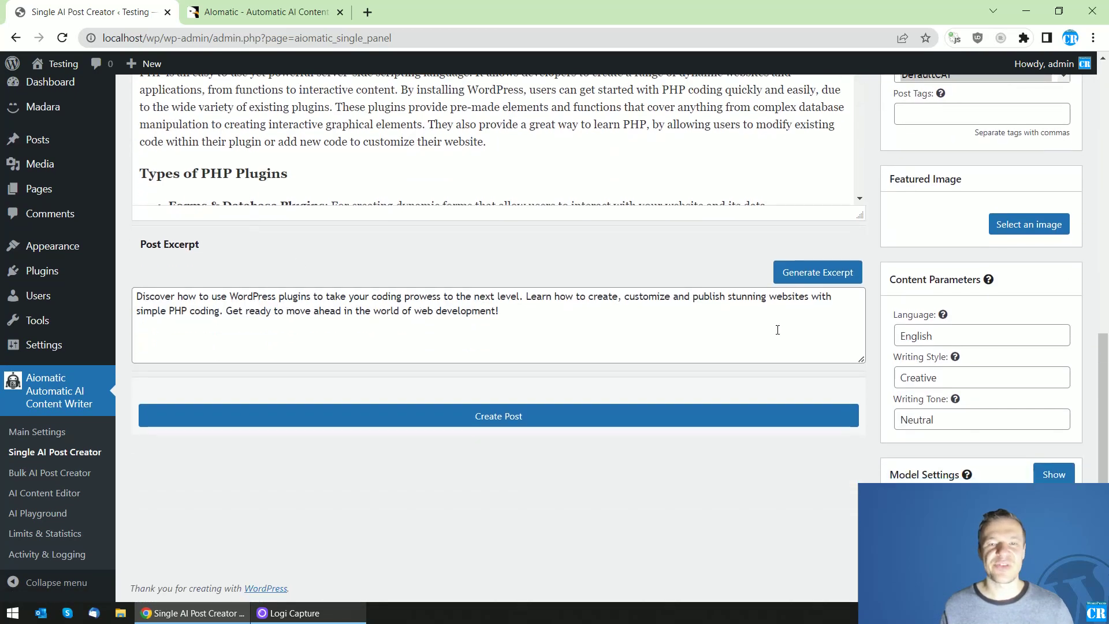
{"action": "scroll", "coordinate": [771, 315], "scroll_direction": "up", "scroll_amount": 8}
{"action": "scroll", "coordinate": [890, 347], "scroll_direction": "down", "scroll_amount": 2}
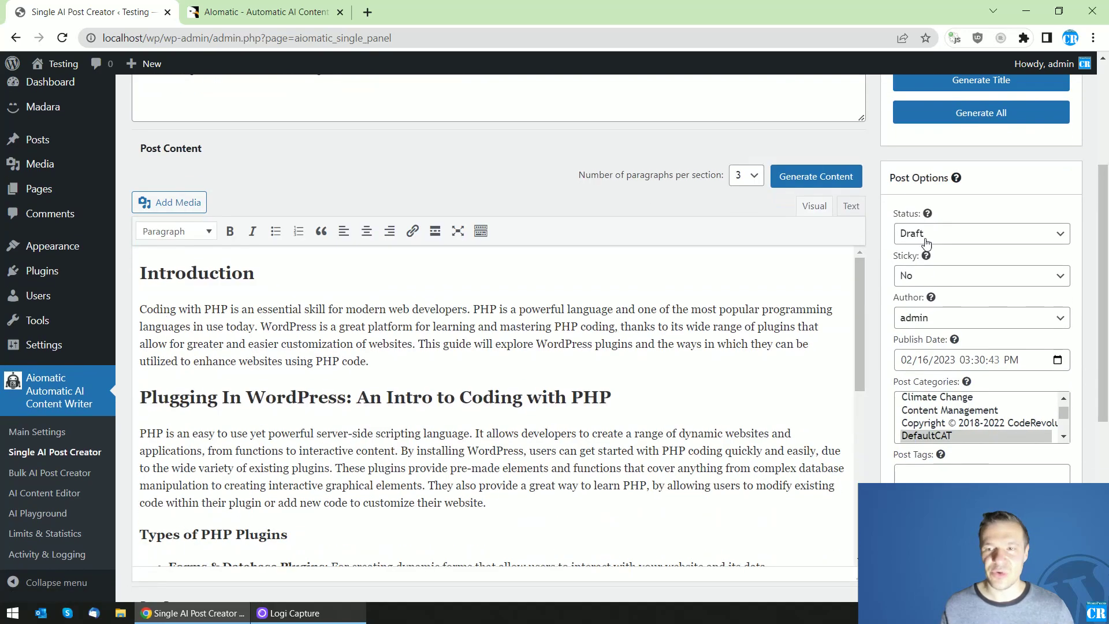
Keep the post a non-sticky Draft with admin as author.
{"action": "left_click", "coordinate": [912, 234]}
{"action": "left_click", "coordinate": [914, 238]}
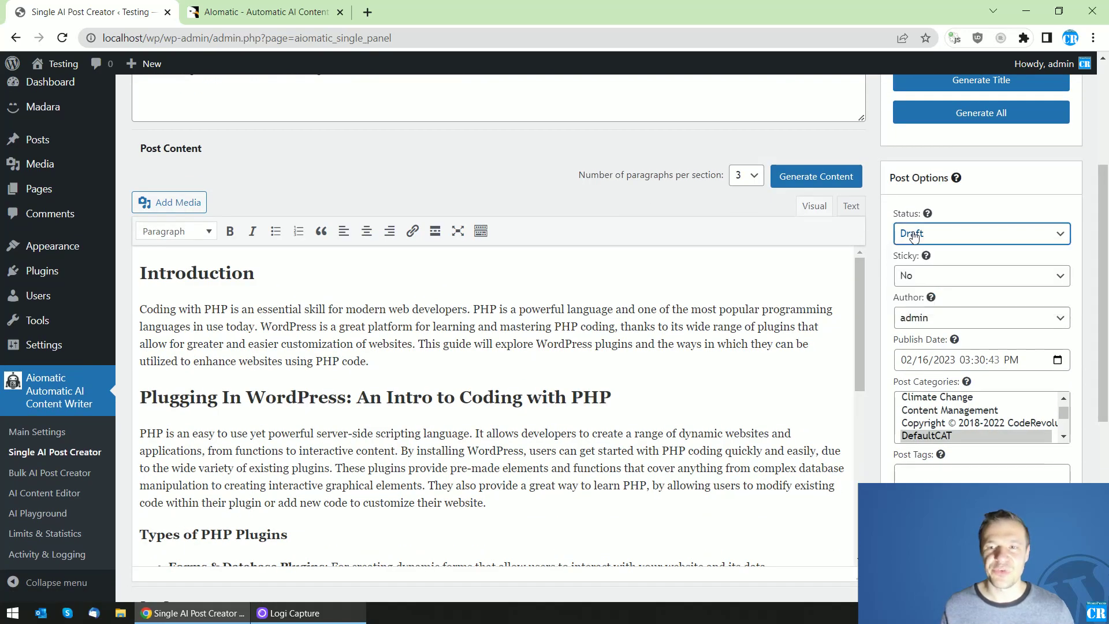
{"action": "left_click", "coordinate": [913, 277]}
{"action": "left_click", "coordinate": [914, 277]}
{"action": "left_click", "coordinate": [915, 322]}
{"action": "left_click", "coordinate": [914, 322]}
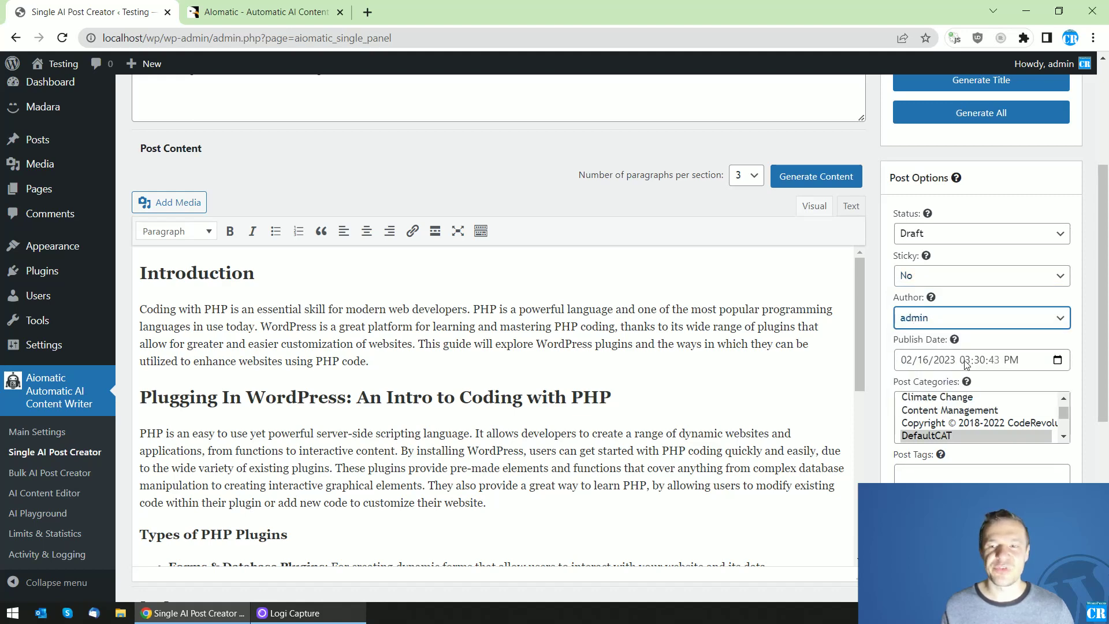
Select the ai and beauty post categories.
{"action": "left_click", "coordinate": [1067, 426]}
{"action": "scroll", "coordinate": [1065, 421], "scroll_direction": "down", "scroll_amount": 3}
{"action": "scroll", "coordinate": [1064, 421], "scroll_direction": "up", "scroll_amount": 10}
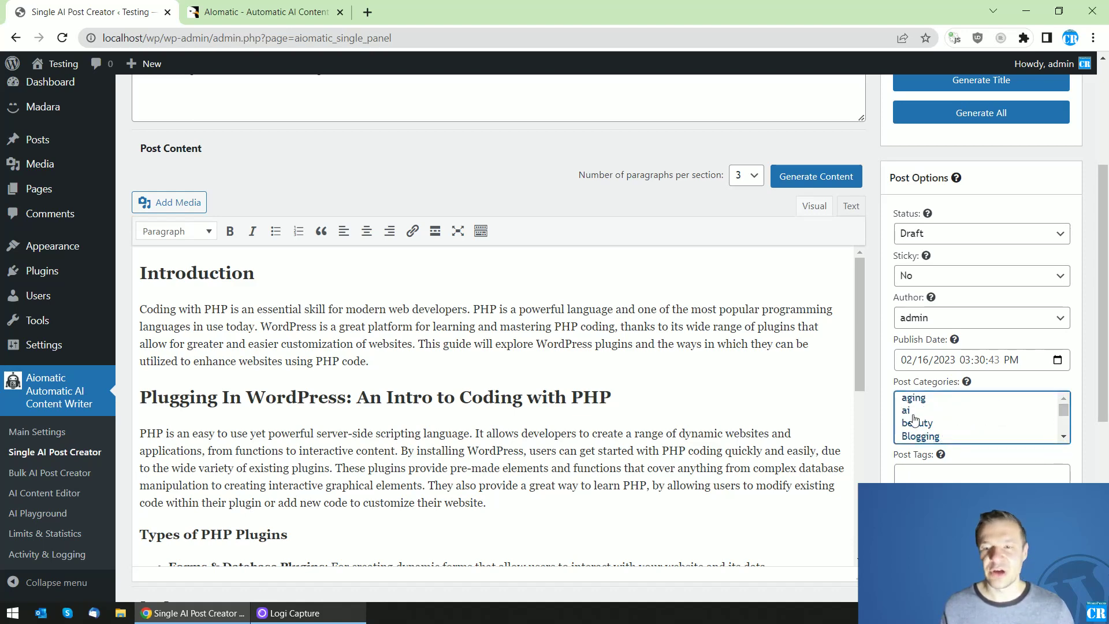
{"action": "left_click_drag", "start_coordinate": [910, 411], "coordinate": [911, 430]}
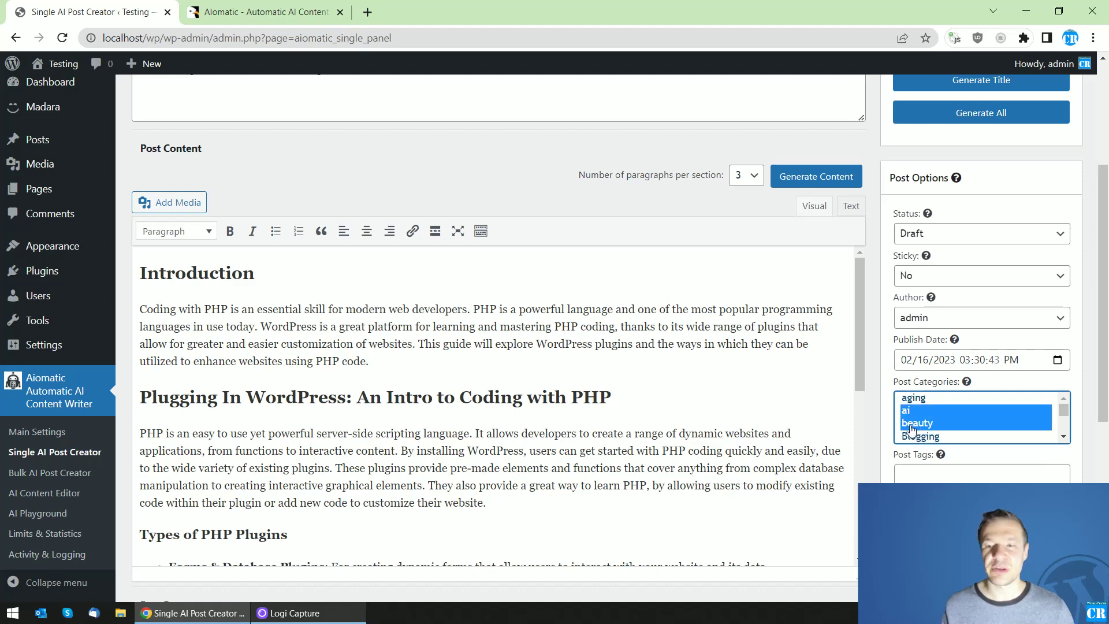
{"action": "scroll", "coordinate": [873, 449], "scroll_direction": "down", "scroll_amount": 1}
Add the tag 'wordpress' to the post.
{"action": "left_click", "coordinate": [937, 405]}
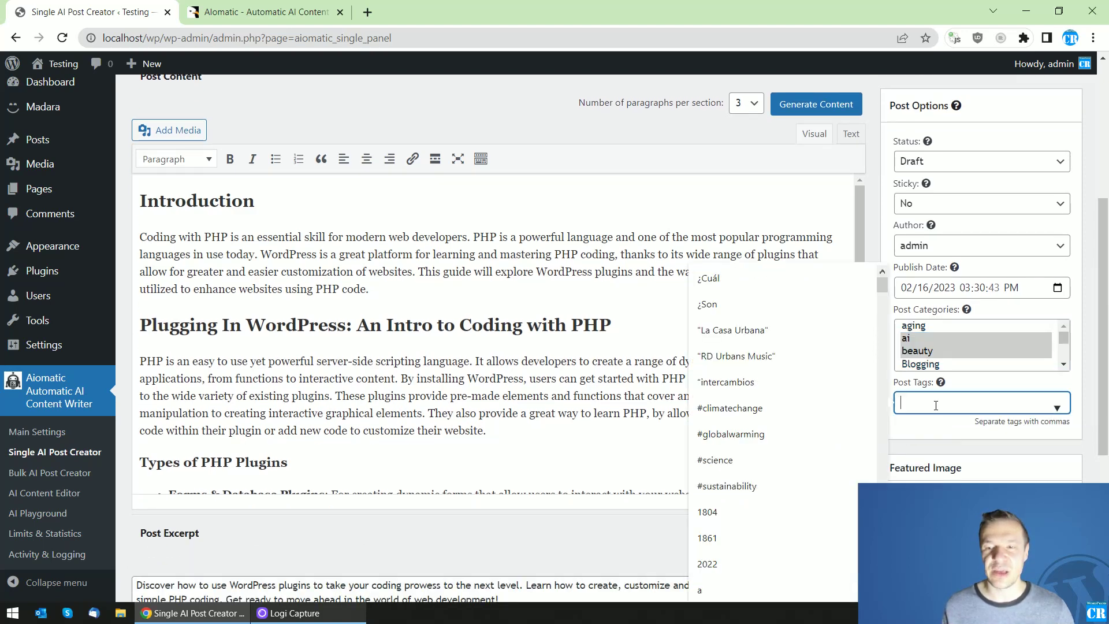
{"action": "scroll", "coordinate": [755, 300], "scroll_direction": "down", "scroll_amount": 8}
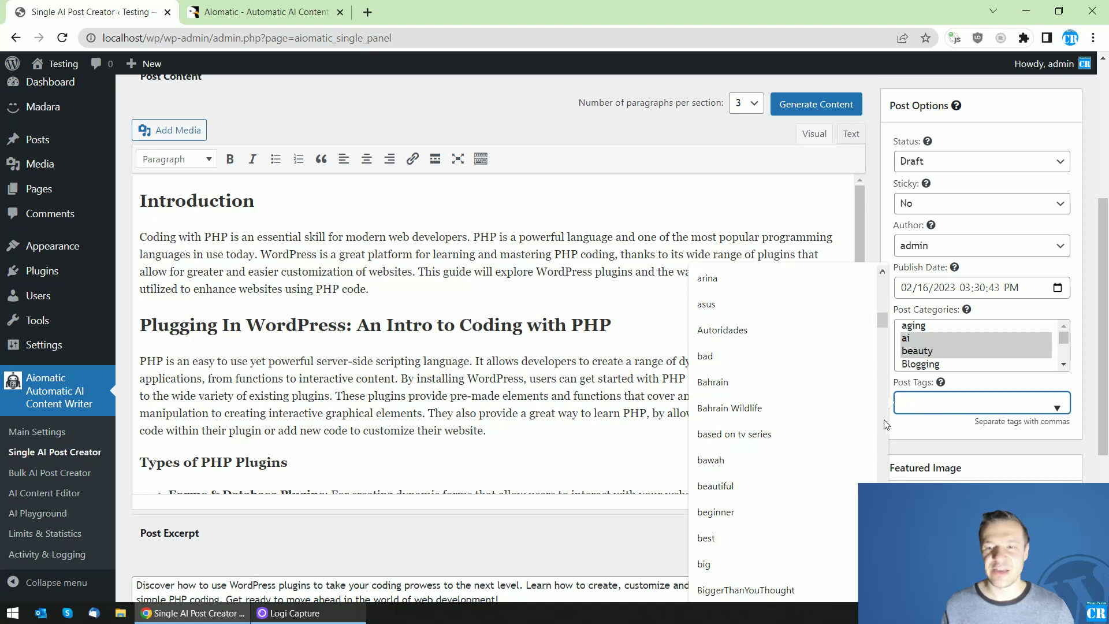
{"action": "left_click", "coordinate": [919, 399]}
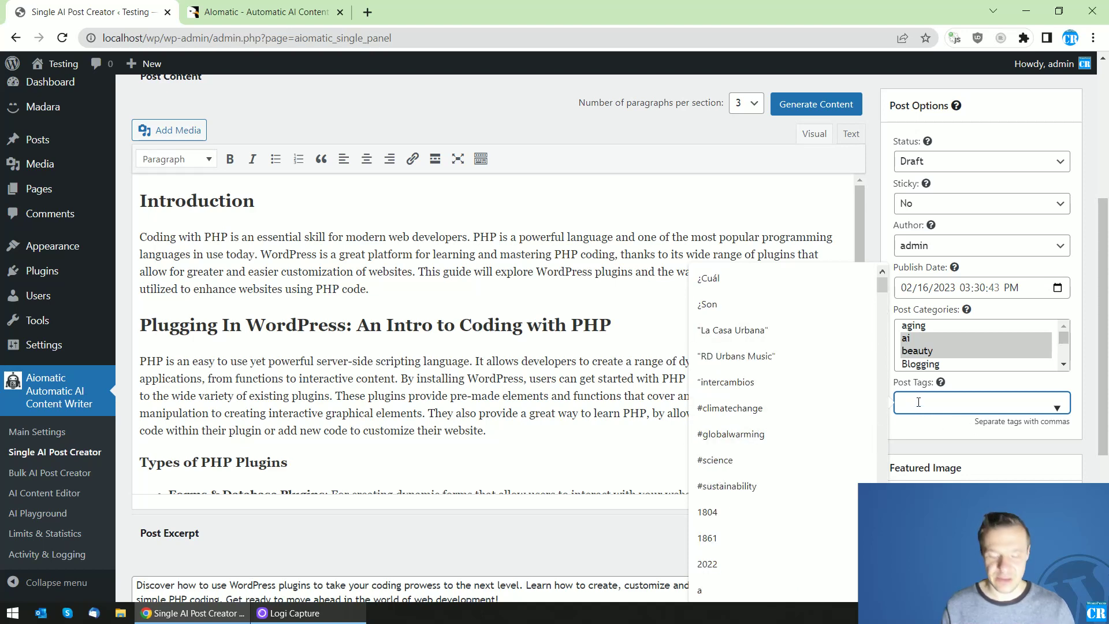
{"action": "type", "text": "wordpress"}
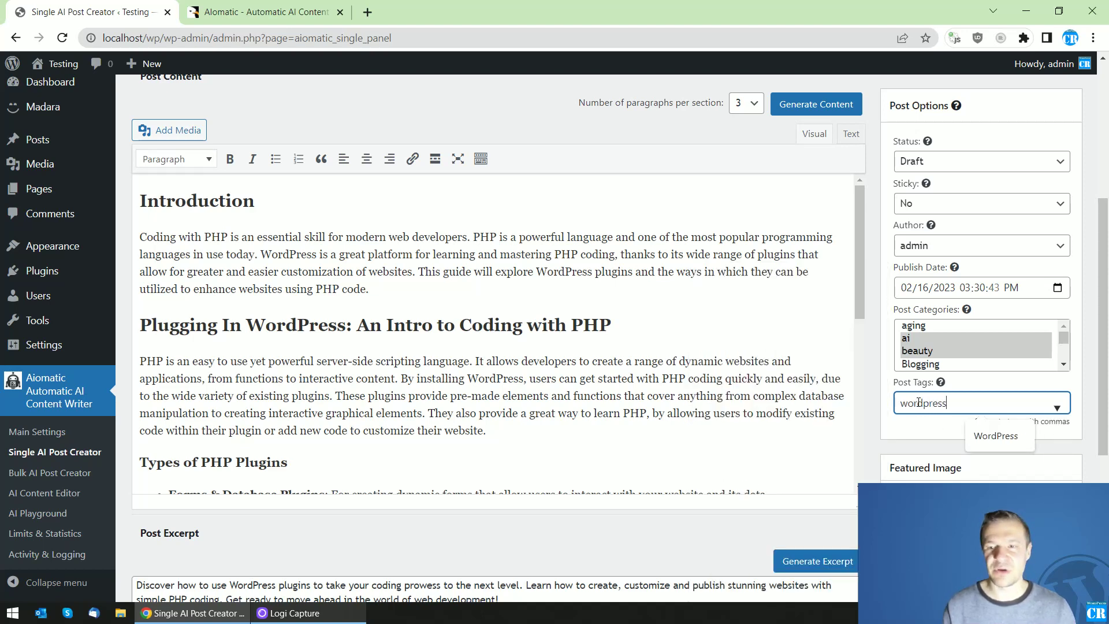
{"action": "left_click", "coordinate": [975, 421]}
{"action": "left_click", "coordinate": [935, 503]}
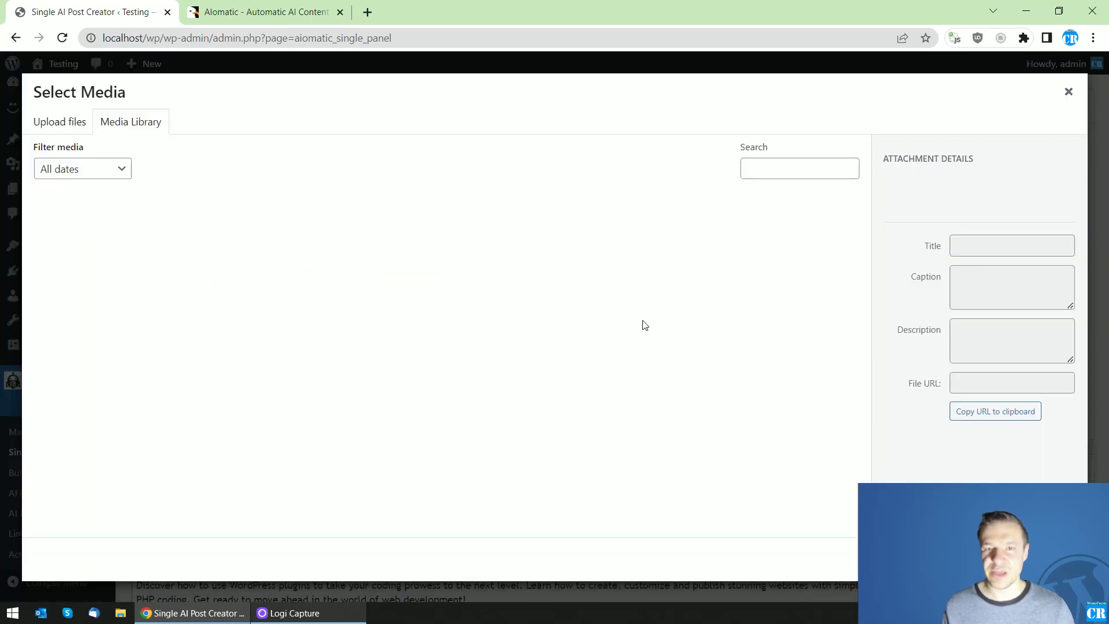
{"action": "left_click", "coordinate": [1068, 92]}
{"action": "scroll", "coordinate": [907, 325], "scroll_direction": "down", "scroll_amount": 5}
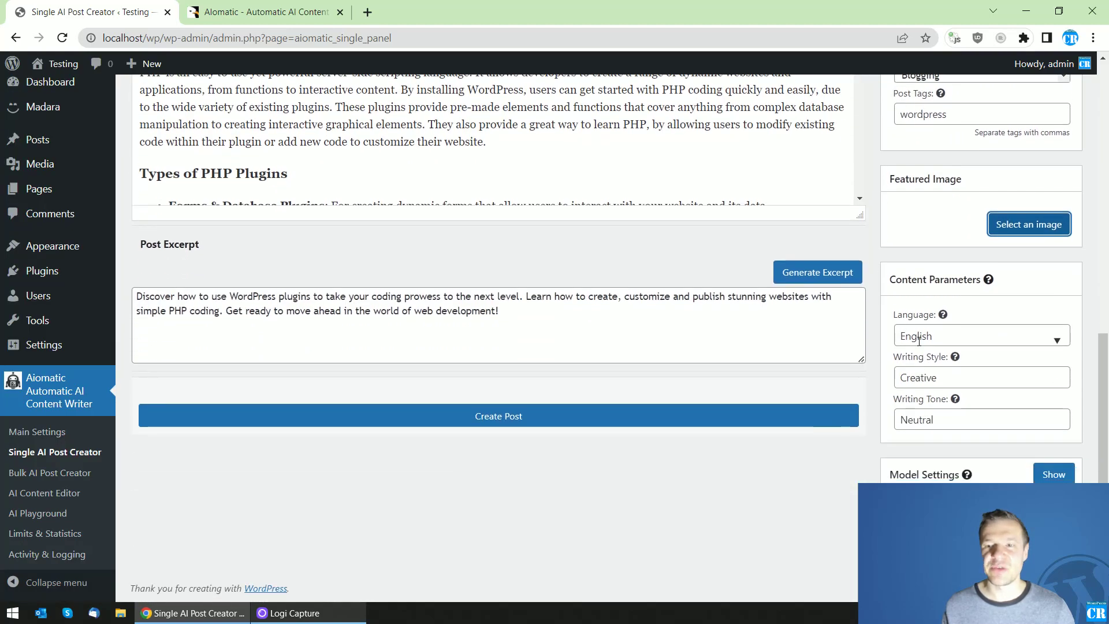
{"action": "mouse_move", "coordinate": [911, 288]}
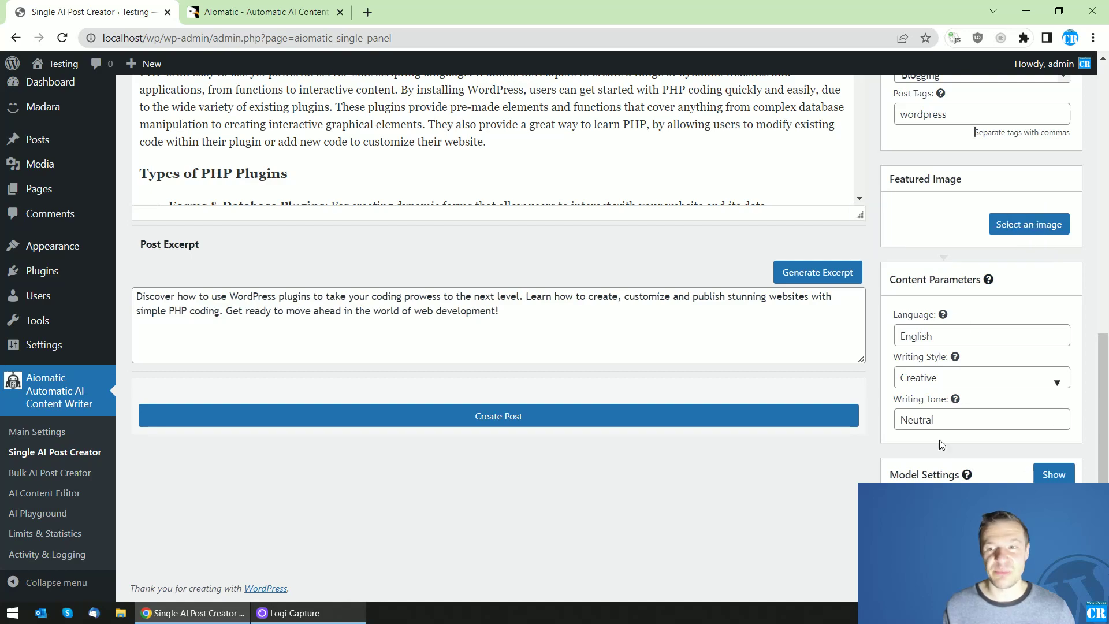
{"action": "scroll", "coordinate": [907, 468], "scroll_direction": "up", "scroll_amount": 6}
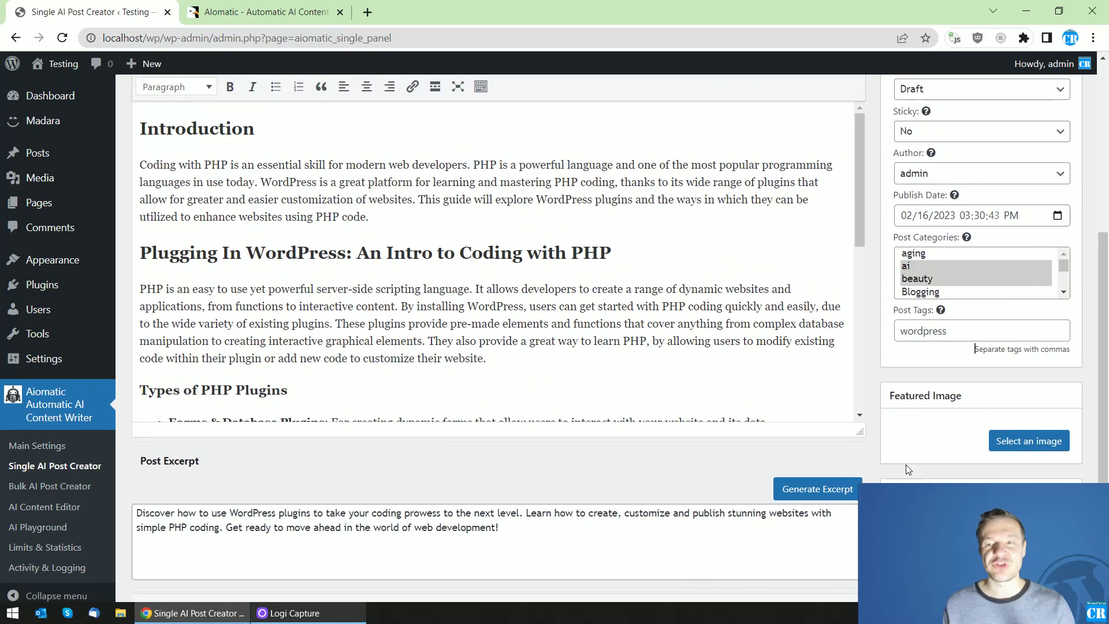
{"action": "scroll", "coordinate": [907, 469], "scroll_direction": "up", "scroll_amount": 4}
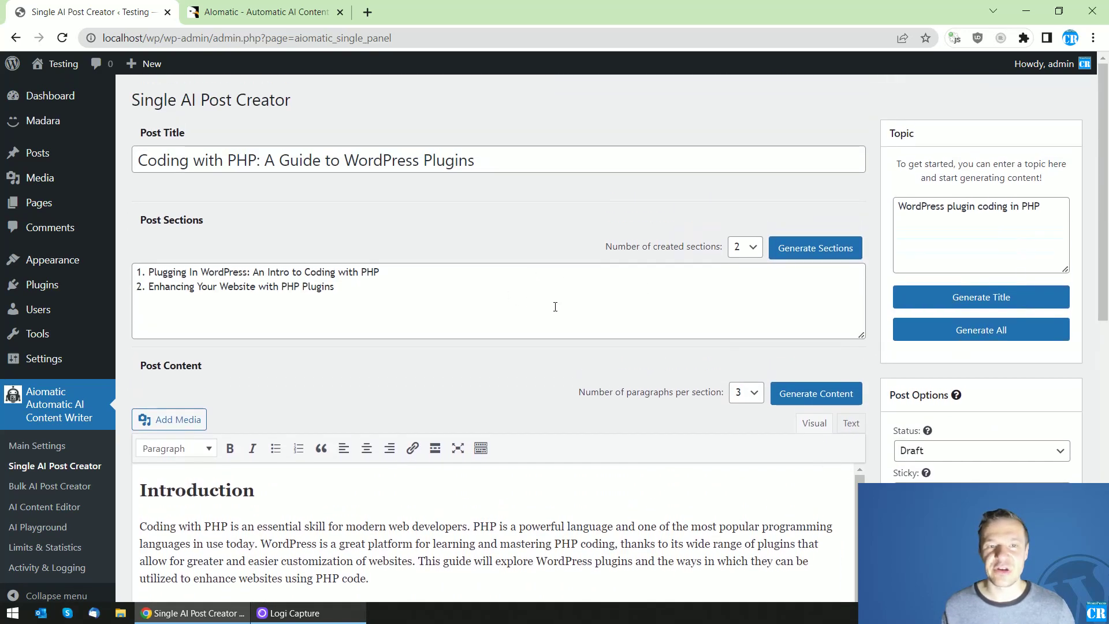
{"action": "scroll", "coordinate": [546, 347], "scroll_direction": "down", "scroll_amount": 10}
{"action": "scroll", "coordinate": [540, 442], "scroll_direction": "down", "scroll_amount": 3}
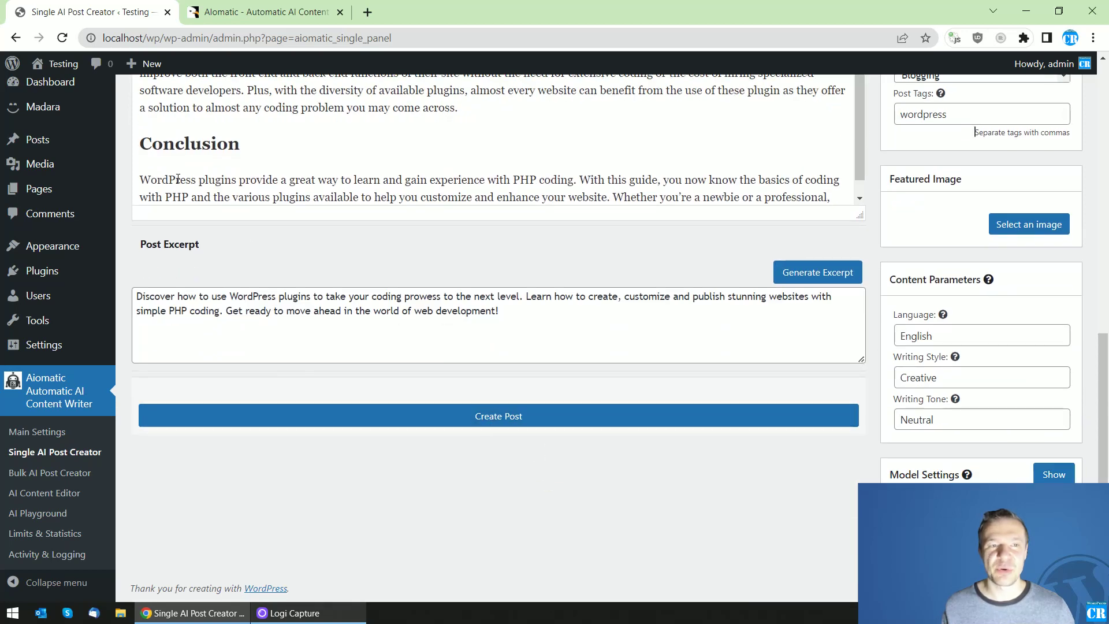
Open the posts list in a new tab, then create the post and continue with a cleared form.
{"action": "middle_click", "coordinate": [39, 143]}
{"action": "left_click", "coordinate": [258, 11]}
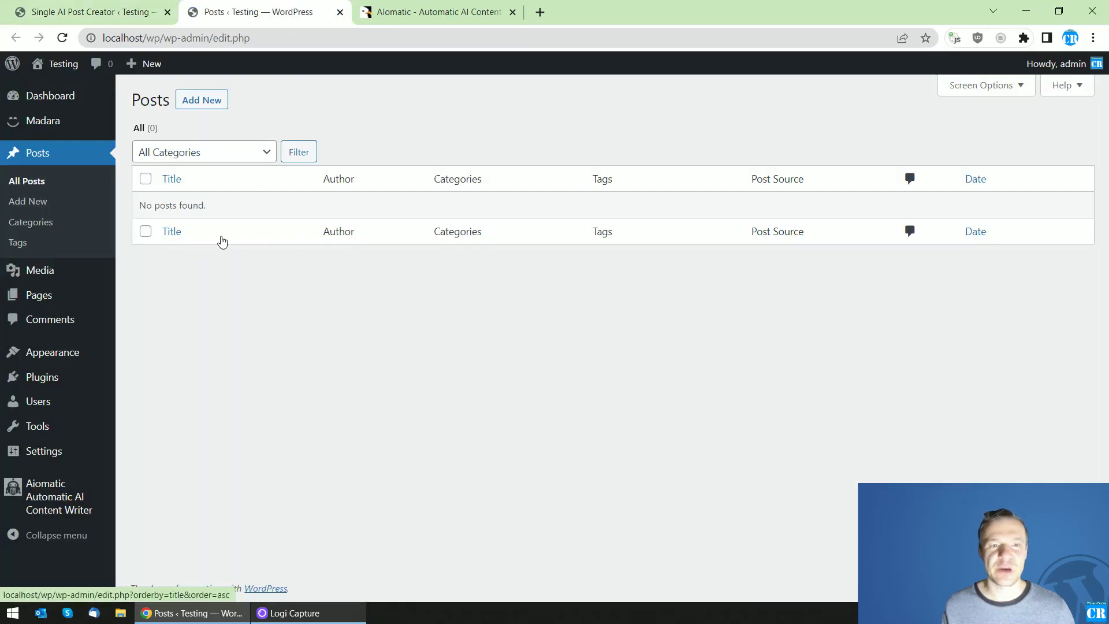
{"action": "left_click", "coordinate": [105, 5]}
{"action": "left_click", "coordinate": [457, 411]}
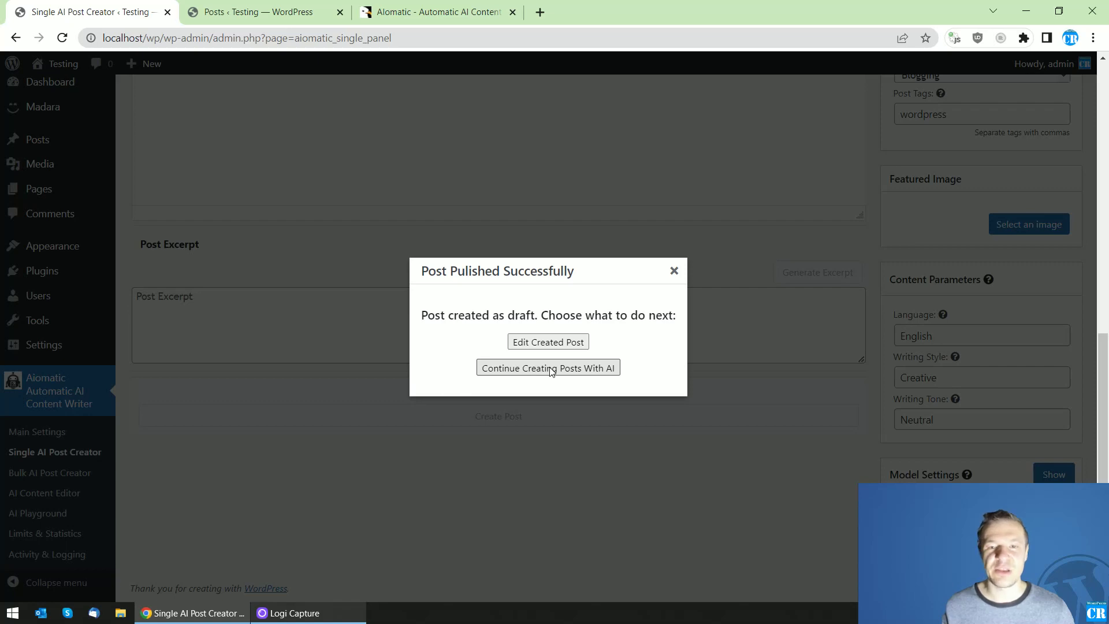
{"action": "left_click", "coordinate": [576, 371]}
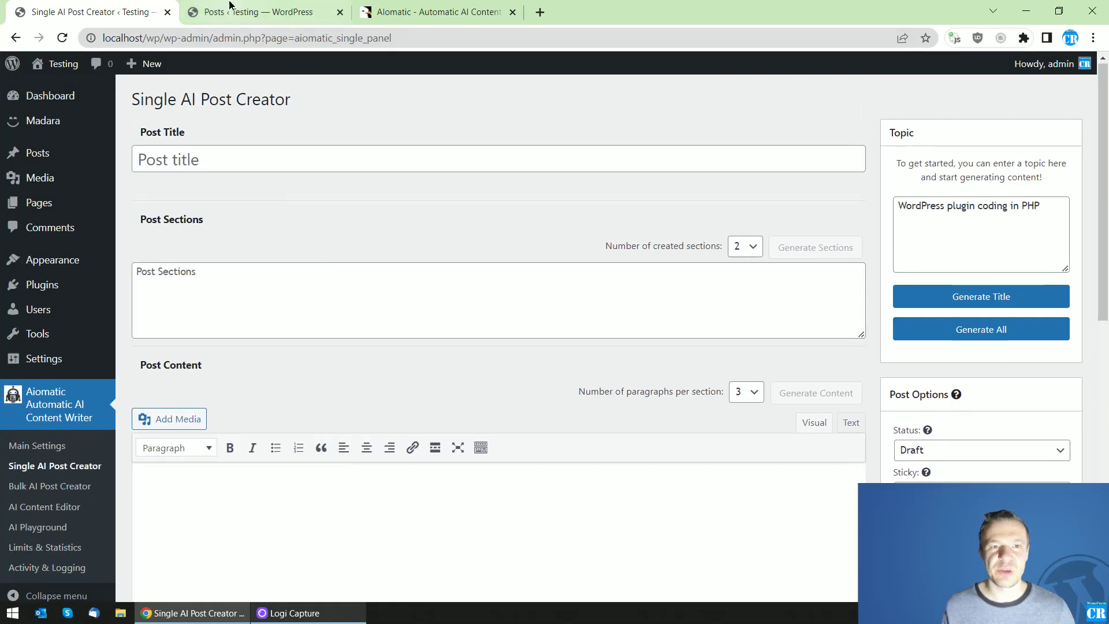
Reload the posts list and open the new 'Coding with PHP: A Guide to WordPress Plugins' draft.
{"action": "left_click", "coordinate": [258, 12]}
{"action": "left_click", "coordinate": [62, 37]}
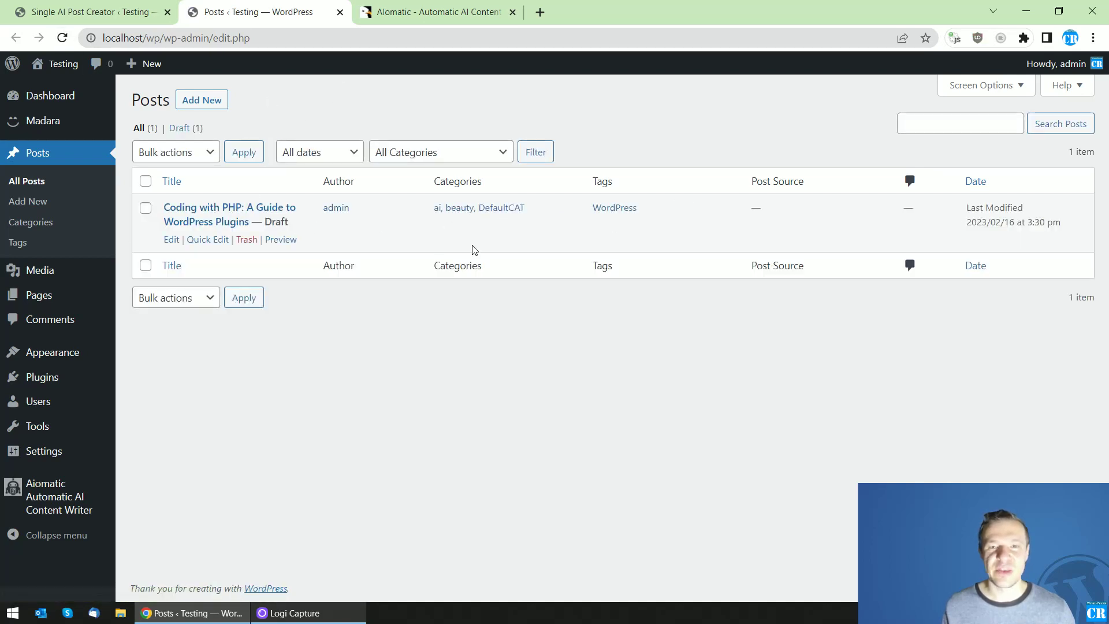
{"action": "left_click", "coordinate": [264, 209]}
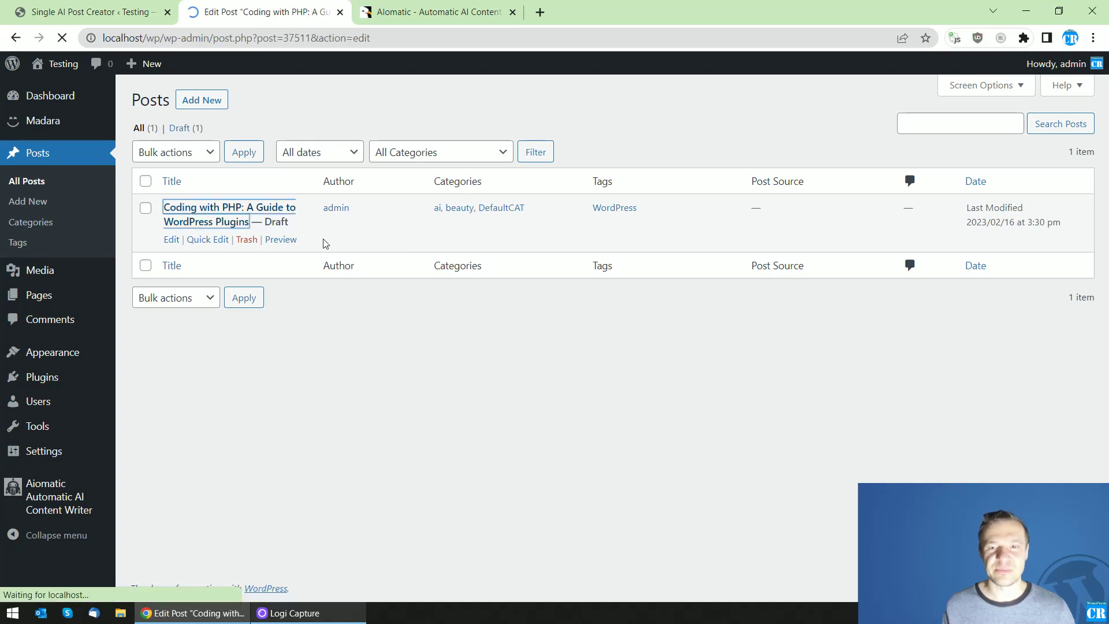
{"action": "scroll", "coordinate": [335, 248], "scroll_direction": "down", "scroll_amount": 2}
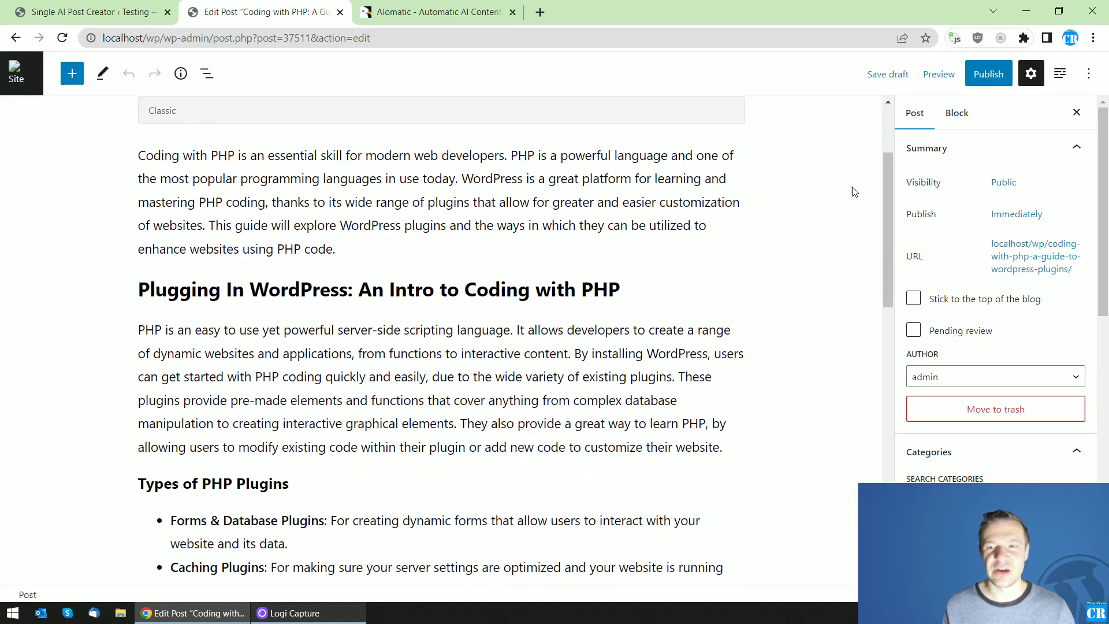
{"action": "scroll", "coordinate": [887, 183], "scroll_direction": "down", "scroll_amount": 4}
{"action": "scroll", "coordinate": [1035, 250], "scroll_direction": "down", "scroll_amount": 10}
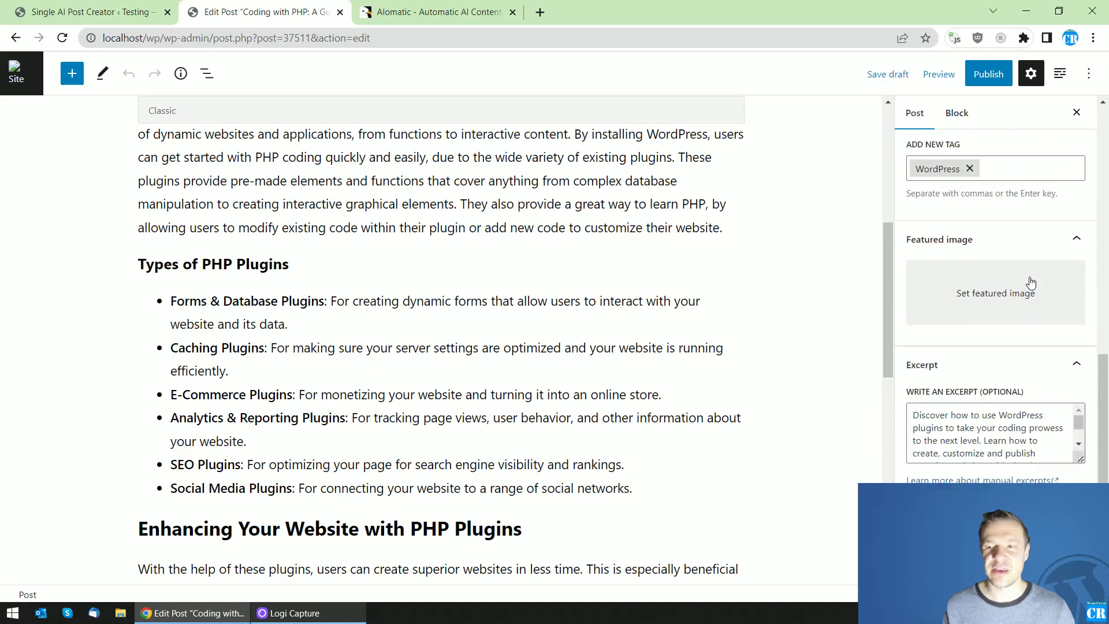
{"action": "scroll", "coordinate": [648, 341], "scroll_direction": "down", "scroll_amount": 10}
{"action": "scroll", "coordinate": [639, 322], "scroll_direction": "up", "scroll_amount": 17}
Back in the post creator, generate the title 'Coding WordPress Plugins with PHP: A Guide'.
{"action": "left_click", "coordinate": [175, 6]}
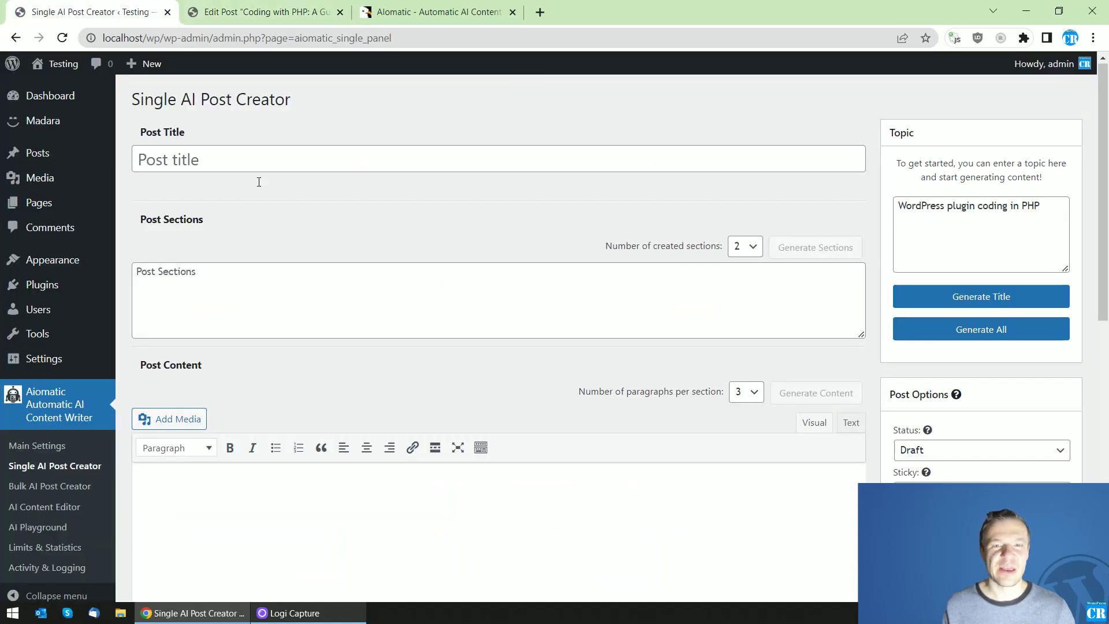
{"action": "scroll", "coordinate": [319, 222], "scroll_direction": "down", "scroll_amount": 9}
{"action": "scroll", "coordinate": [320, 231], "scroll_direction": "up", "scroll_amount": 9}
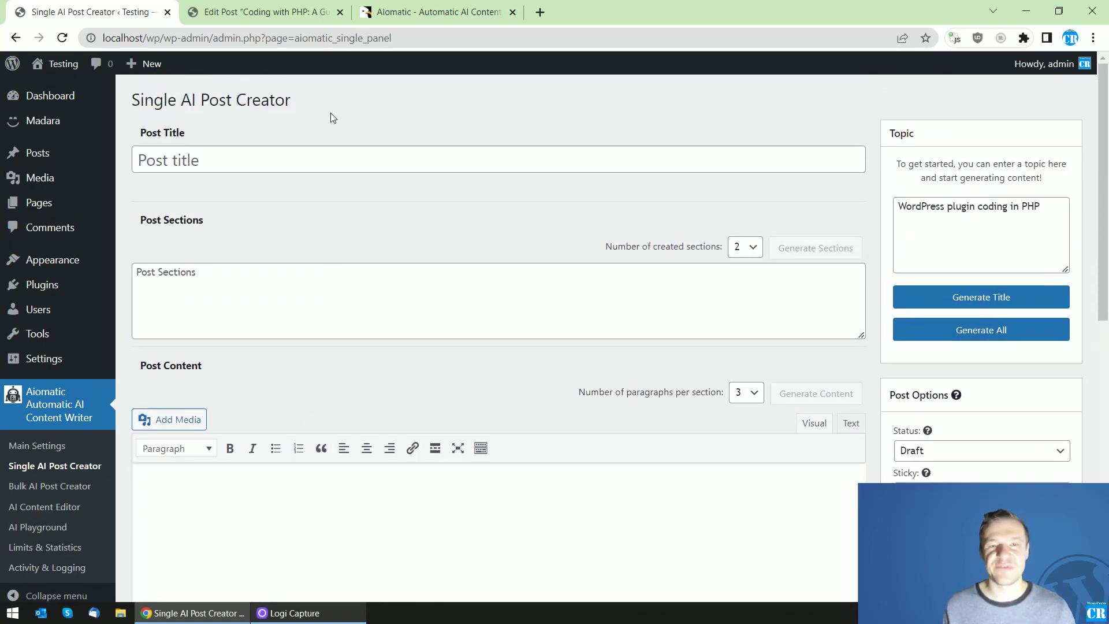
{"action": "scroll", "coordinate": [342, 236], "scroll_direction": "down", "scroll_amount": 3}
{"action": "scroll", "coordinate": [342, 234], "scroll_direction": "up", "scroll_amount": 3}
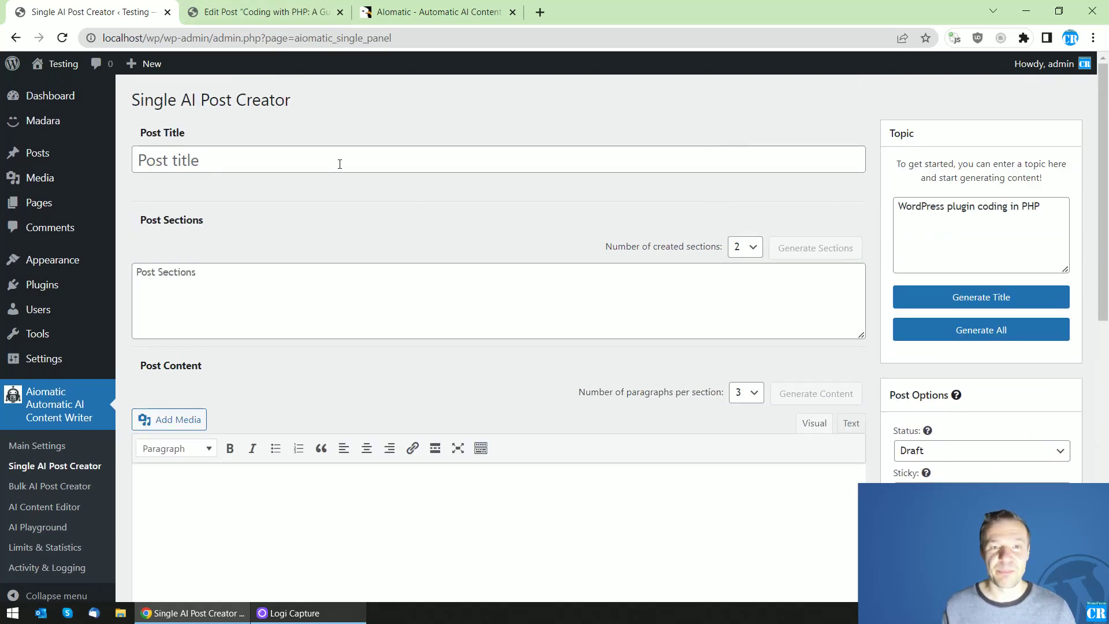
{"action": "scroll", "coordinate": [324, 203], "scroll_direction": "down", "scroll_amount": 1}
{"action": "scroll", "coordinate": [324, 208], "scroll_direction": "up", "scroll_amount": 1}
{"action": "scroll", "coordinate": [406, 235], "scroll_direction": "down", "scroll_amount": 6}
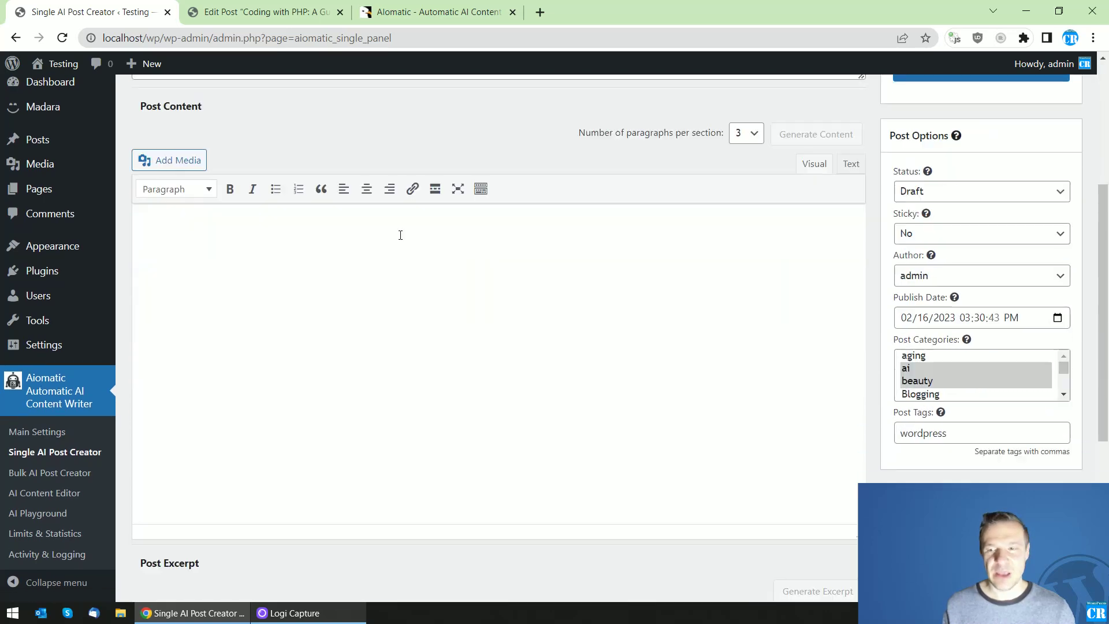
{"action": "scroll", "coordinate": [418, 237], "scroll_direction": "up", "scroll_amount": 6}
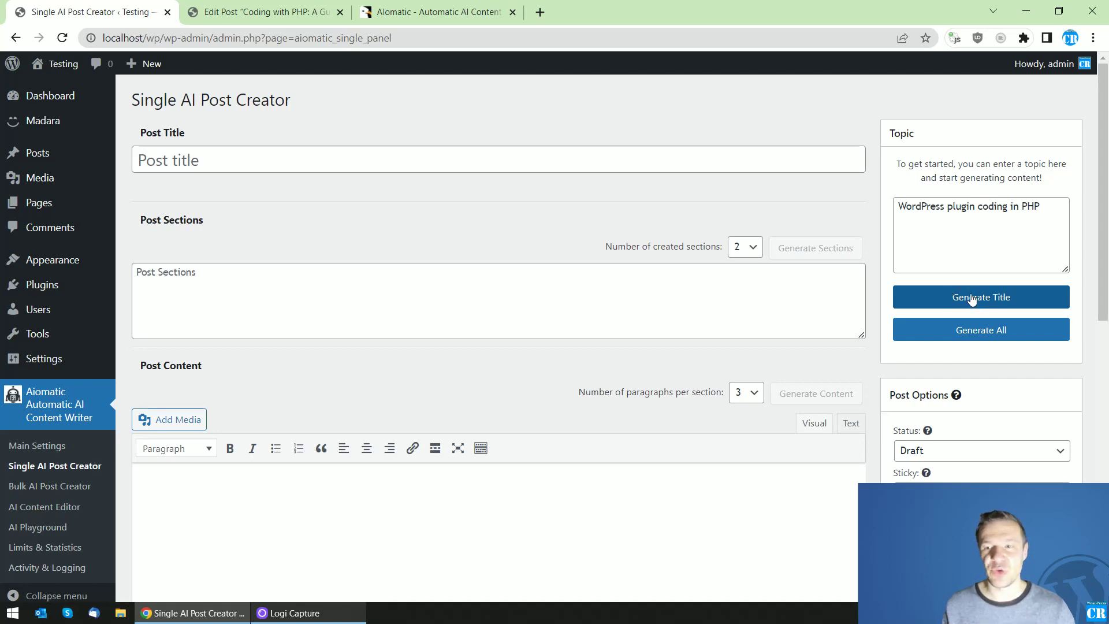
{"action": "left_click", "coordinate": [958, 293]}
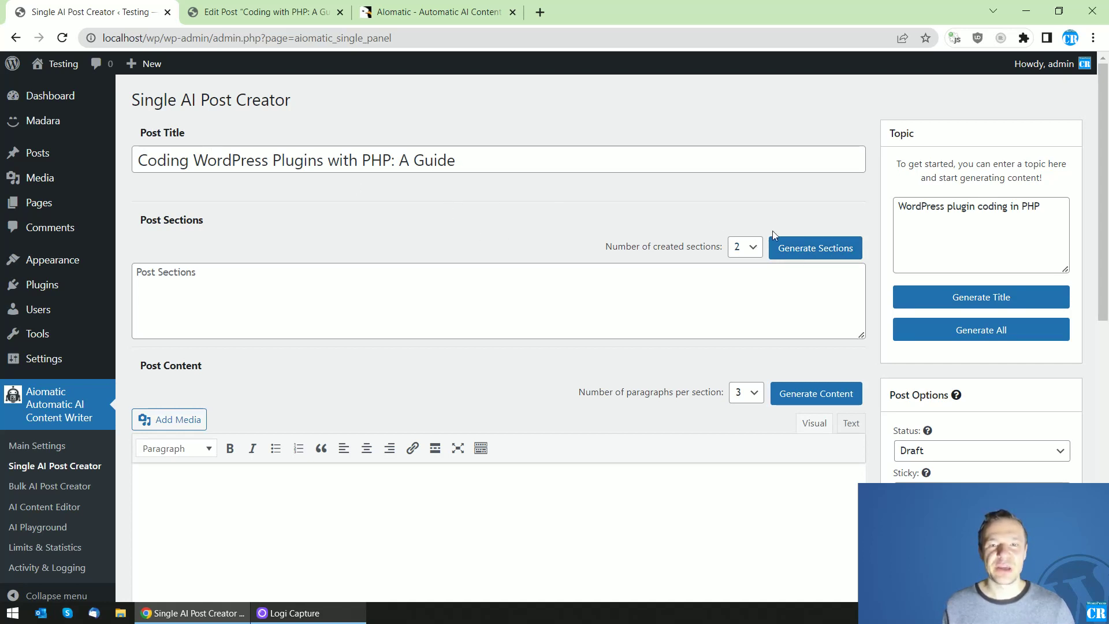
Set the number of sections to 4 and generate the section headings.
{"action": "left_click", "coordinate": [750, 249]}
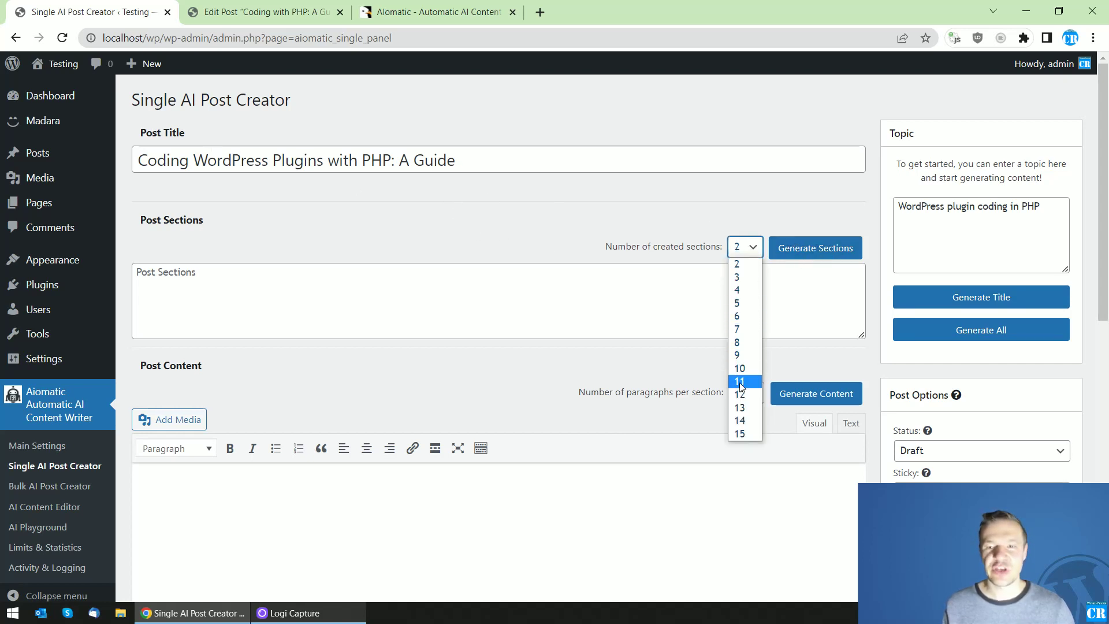
{"action": "left_click", "coordinate": [743, 290]}
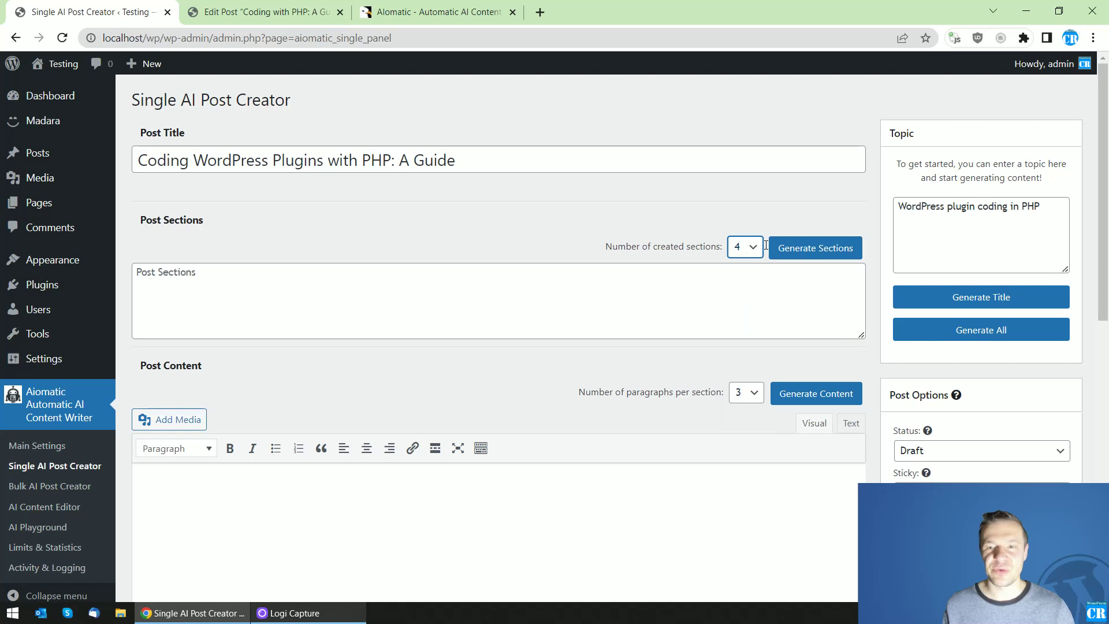
{"action": "left_click", "coordinate": [805, 252]}
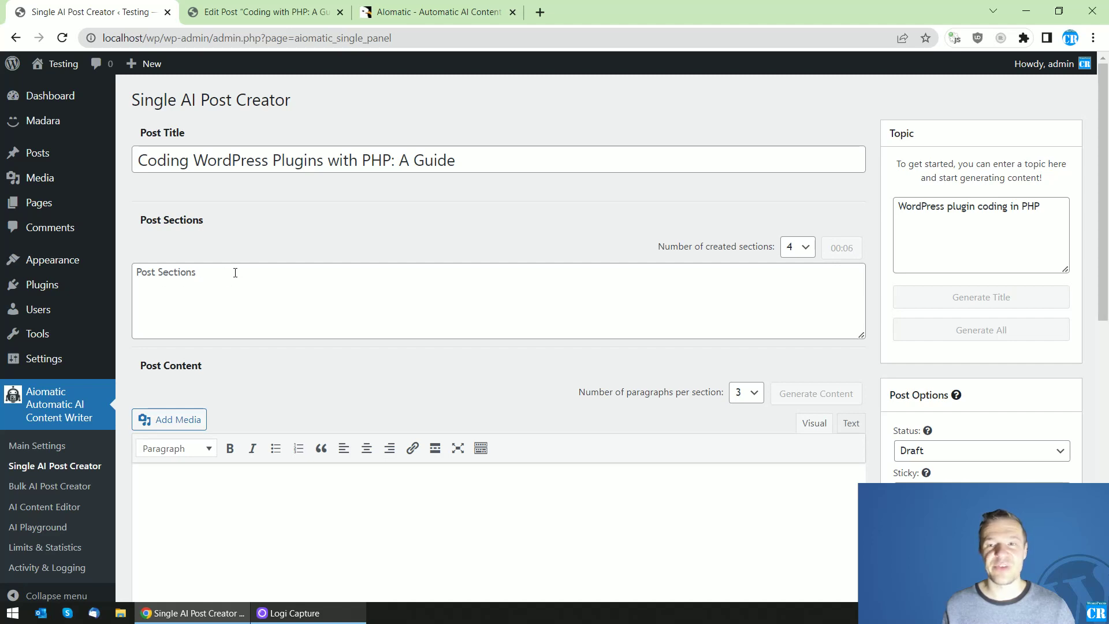
{"action": "scroll", "coordinate": [742, 360], "scroll_direction": "down", "scroll_amount": 3}
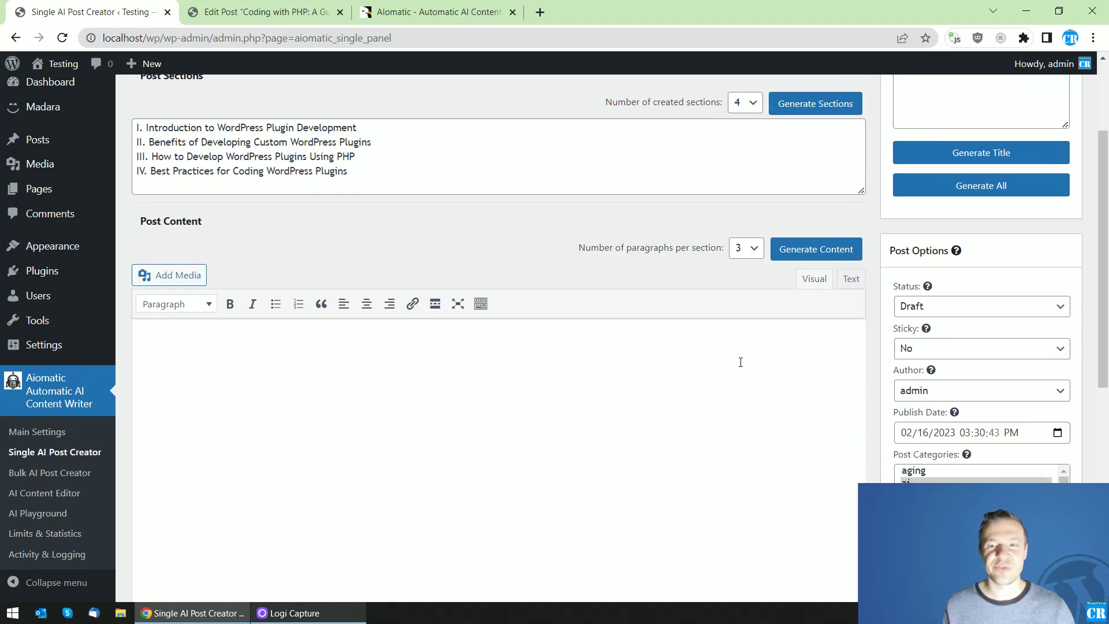
Keep 3 paragraphs per section and generate the post excerpt.
{"action": "left_click", "coordinate": [749, 250]}
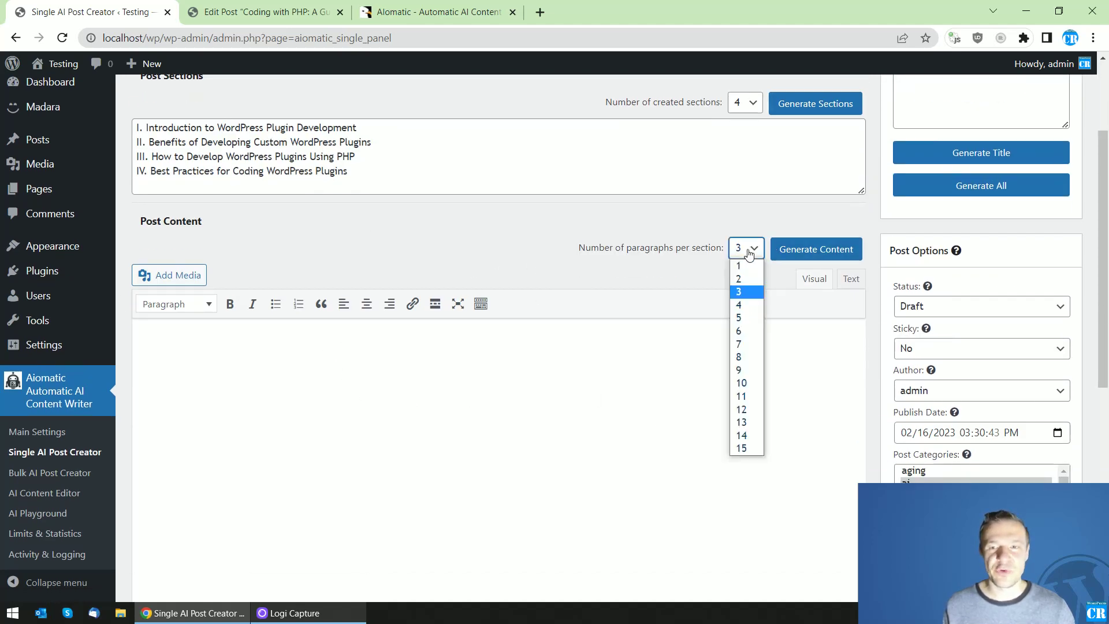
{"action": "left_click", "coordinate": [677, 246]}
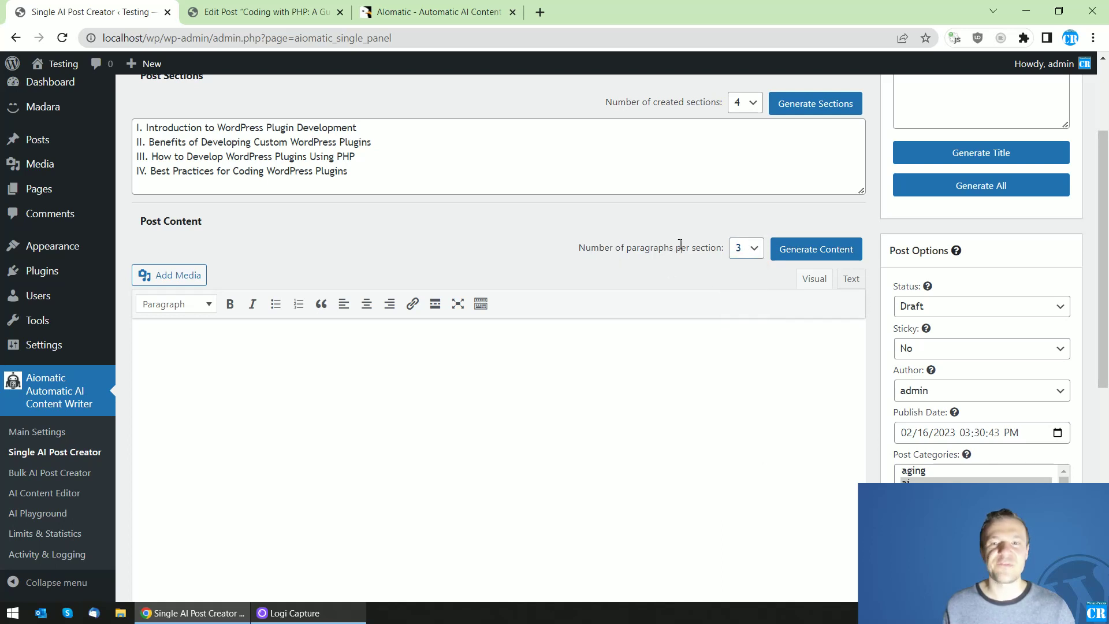
{"action": "scroll", "coordinate": [641, 255], "scroll_direction": "down", "scroll_amount": 6}
{"action": "scroll", "coordinate": [712, 319], "scroll_direction": "down", "scroll_amount": 1}
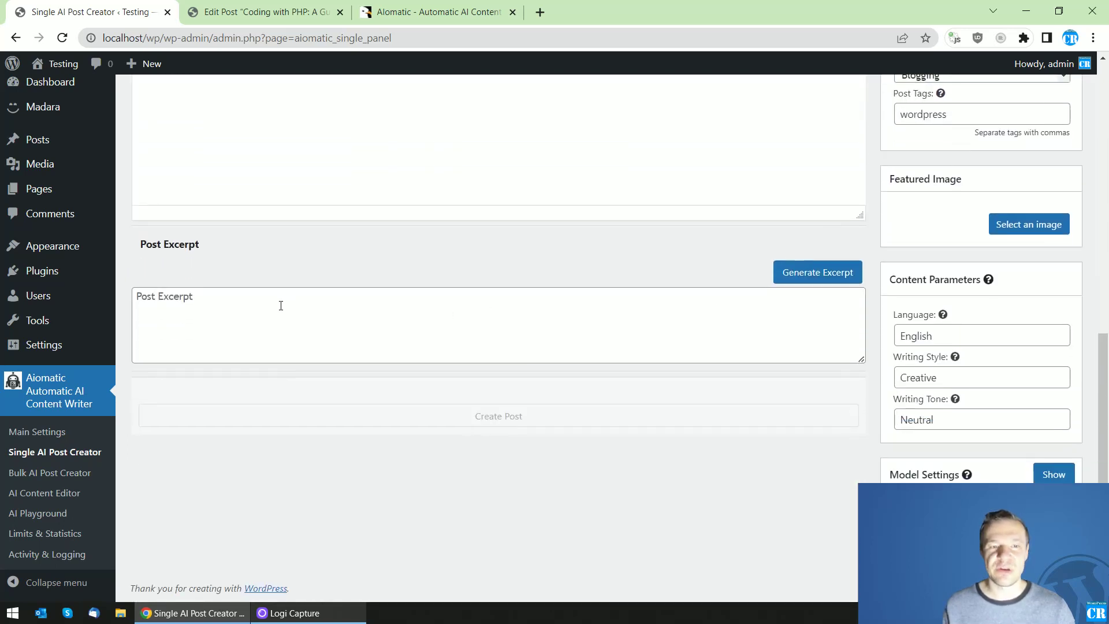
{"action": "left_click", "coordinate": [807, 274]}
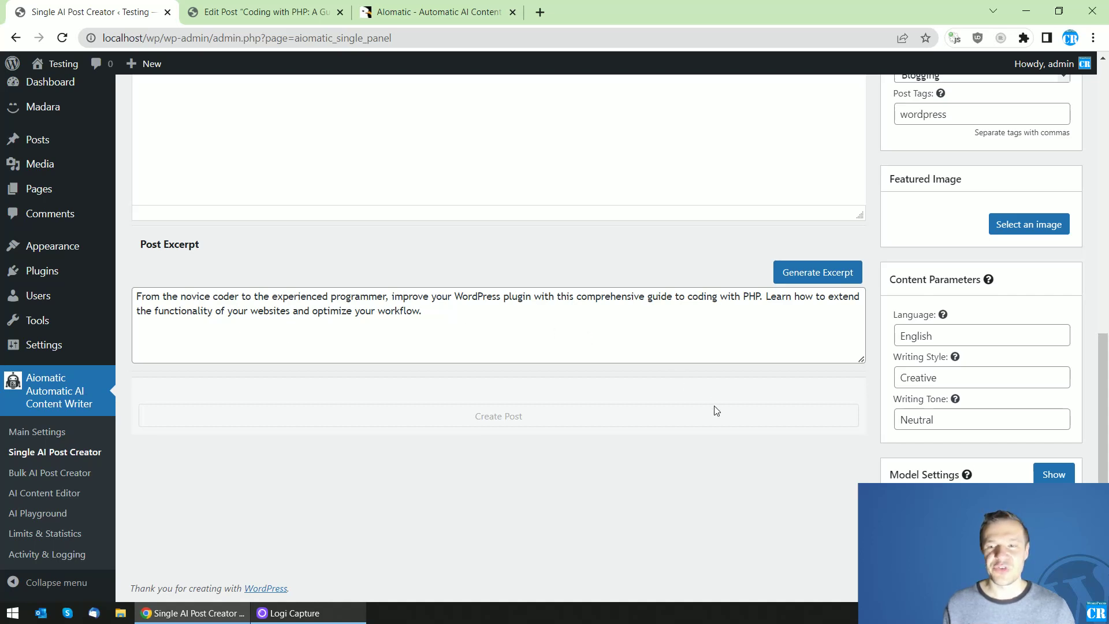
{"action": "scroll", "coordinate": [714, 406], "scroll_direction": "up", "scroll_amount": 10}
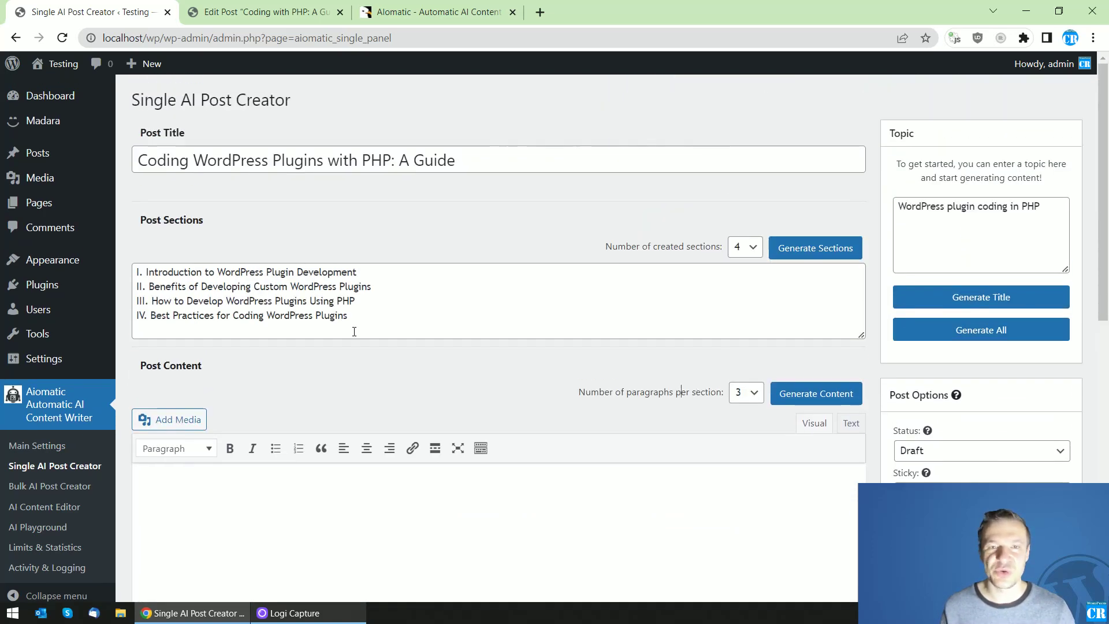
Delete 'Creative' from Writing Style, clear the trial entries, and leave the field empty.
{"action": "scroll", "coordinate": [398, 384], "scroll_direction": "down", "scroll_amount": 15}
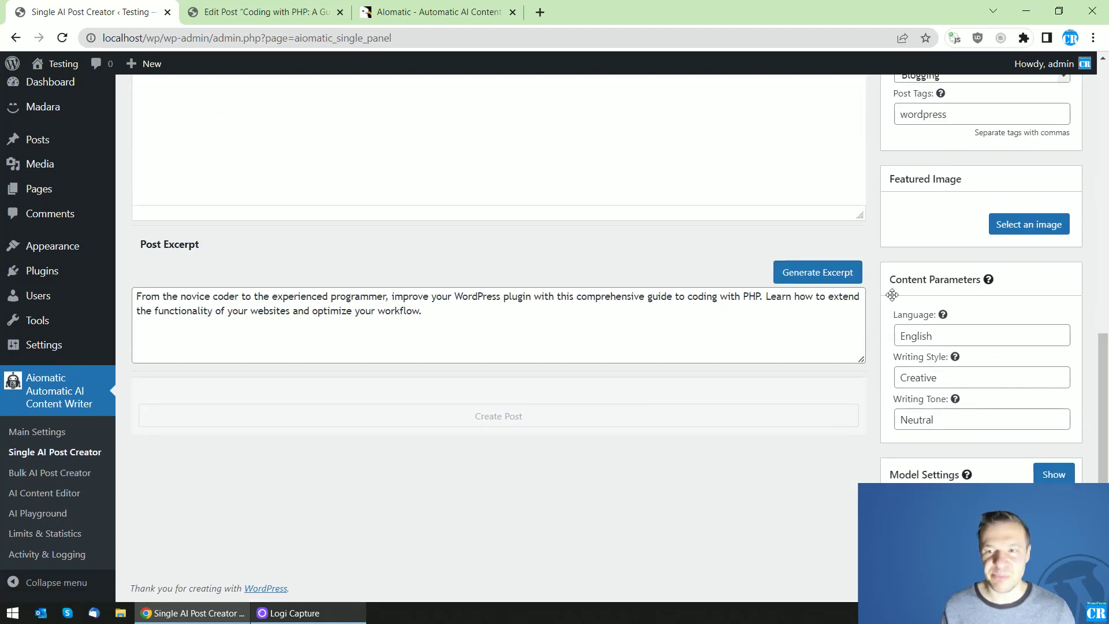
{"action": "double_click", "coordinate": [947, 337]}
{"action": "left_click", "coordinate": [922, 338]}
{"action": "key", "text": "ctrl+a"}
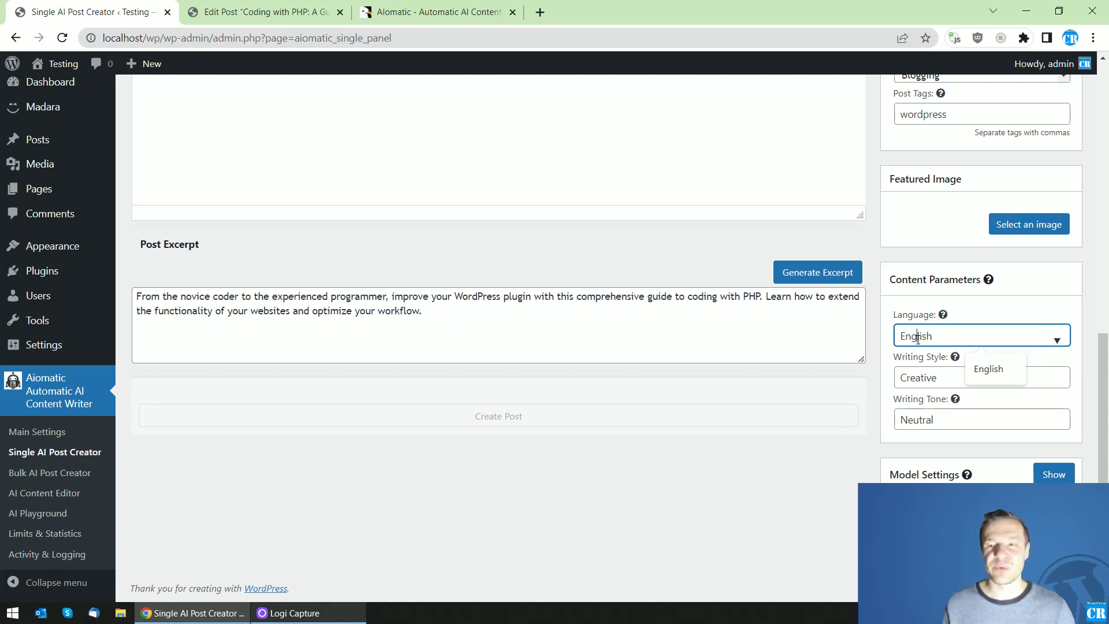
{"action": "double_click", "coordinate": [915, 377]}
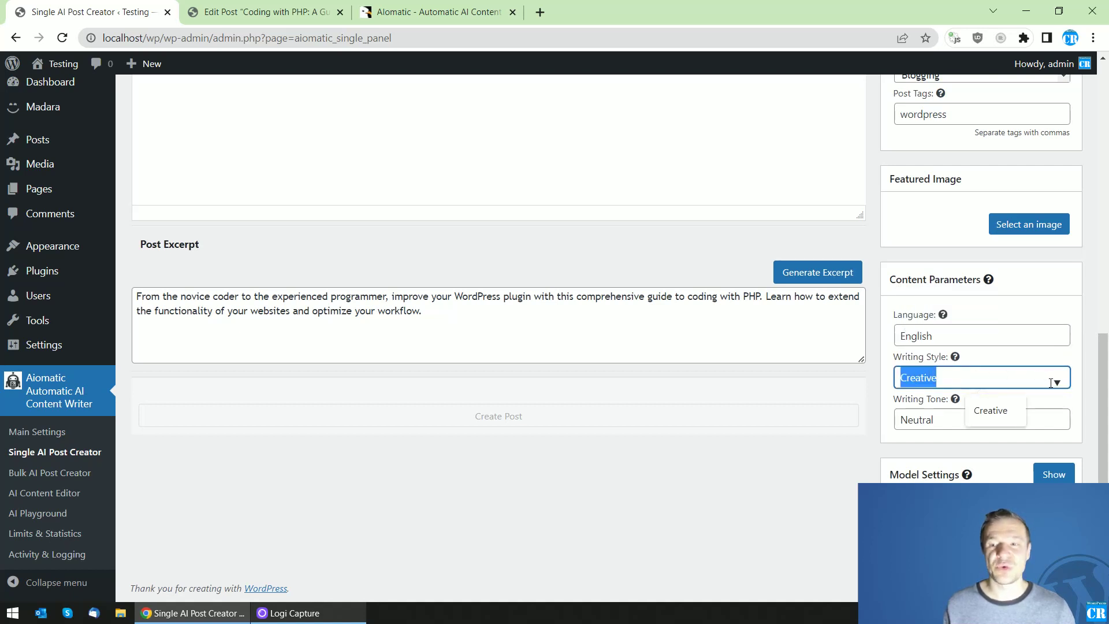
{"action": "key", "text": "BackSpace"}
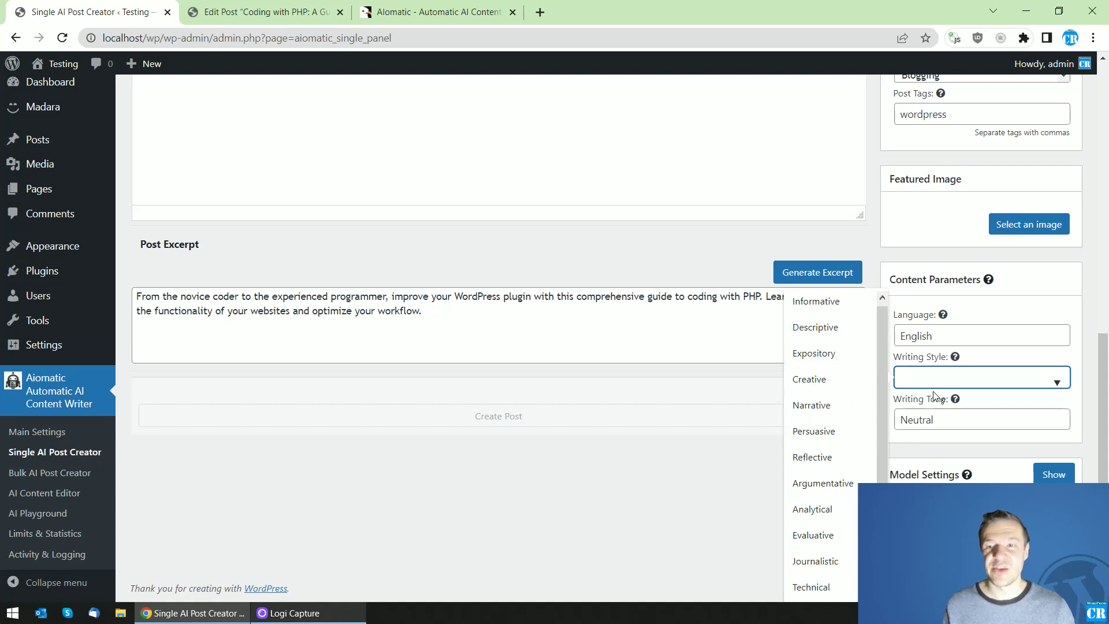
{"action": "type", "text": "N"}
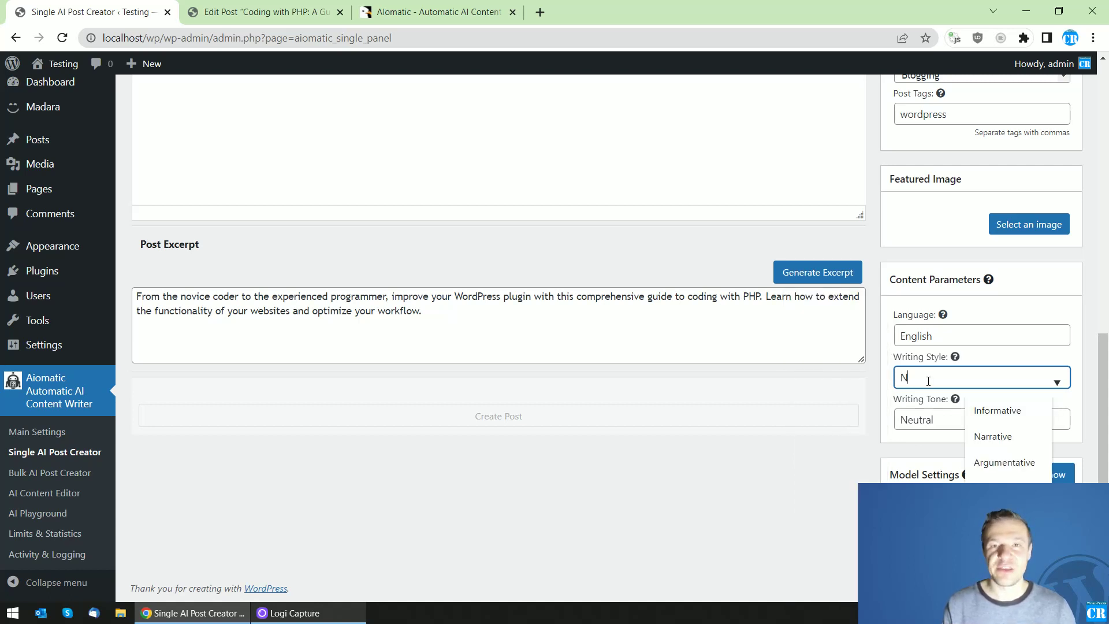
{"action": "key", "text": "BackSpace"}
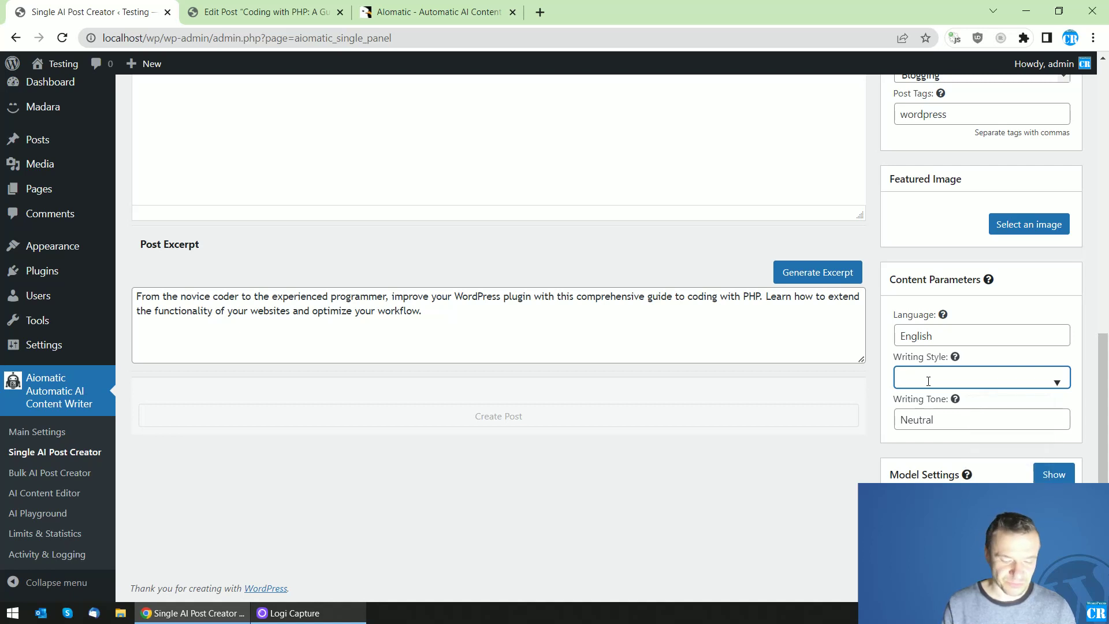
{"action": "type", "text": "Casual"}
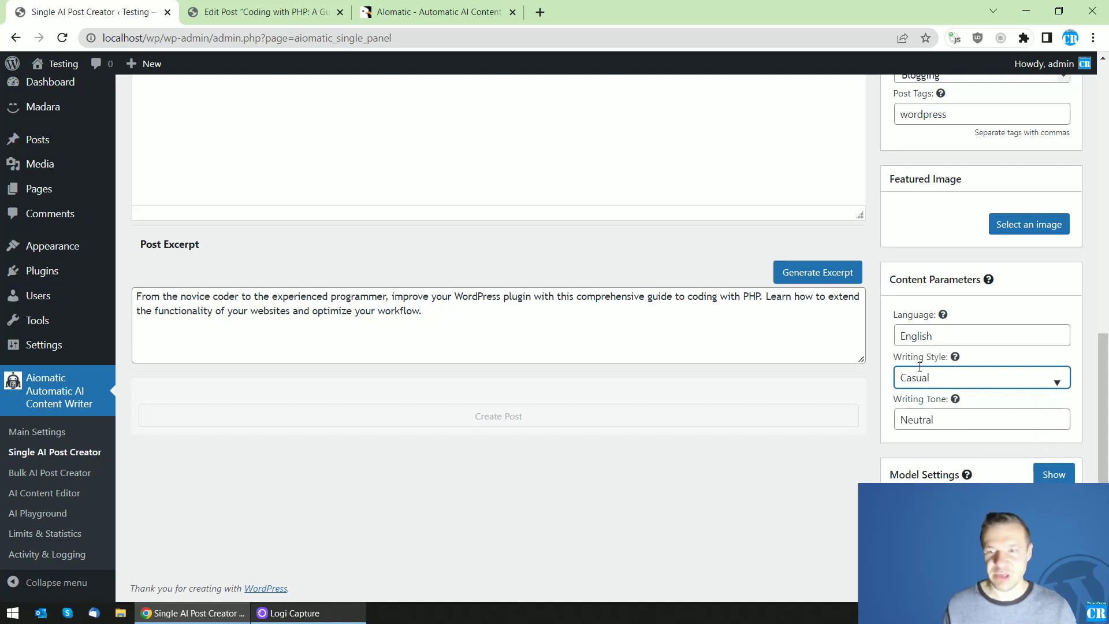
{"action": "double_click", "coordinate": [920, 367]}
{"action": "key", "text": "BackSpace"}
{"action": "left_click", "coordinate": [910, 380]}
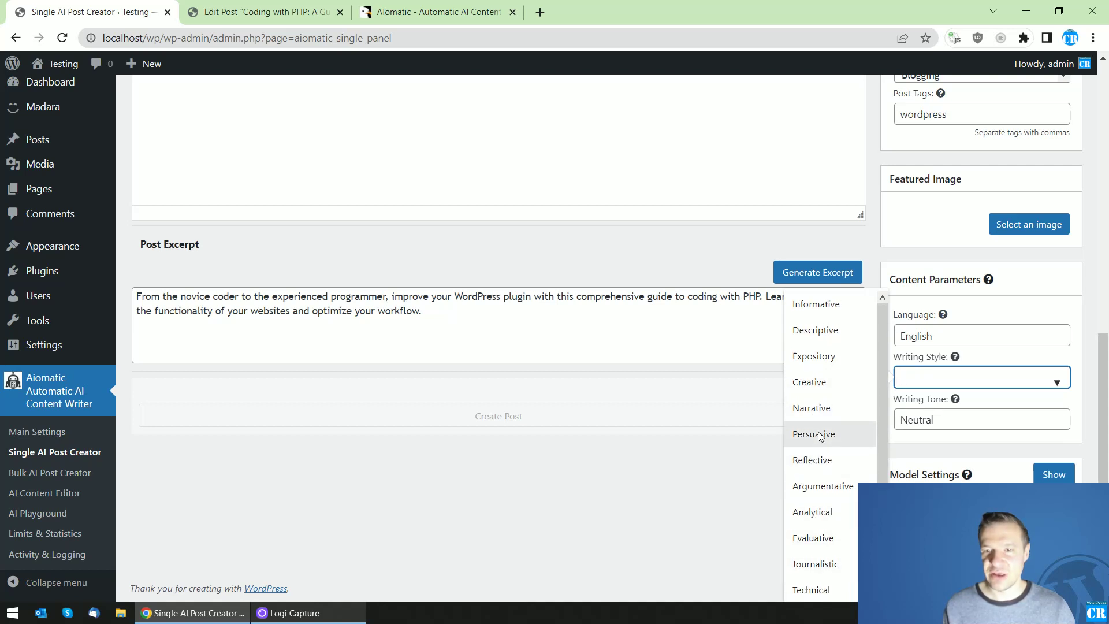
Enter 'Casual' as the writing style.
{"action": "left_click", "coordinate": [915, 372]}
{"action": "left_click", "coordinate": [915, 371]}
{"action": "type", "text": "Casual"}
Replace the Neutral writing tone with Inspirational from the tone list.
{"action": "left_click", "coordinate": [915, 417]}
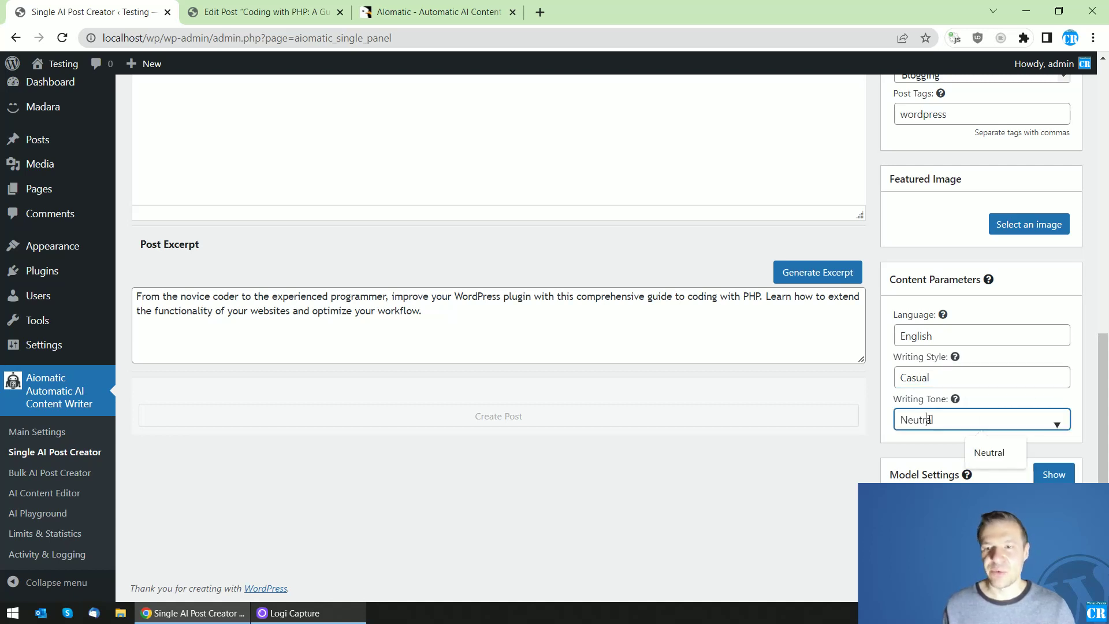
{"action": "double_click", "coordinate": [924, 419]}
{"action": "key", "text": "BackSpace"}
{"action": "left_click", "coordinate": [929, 420]}
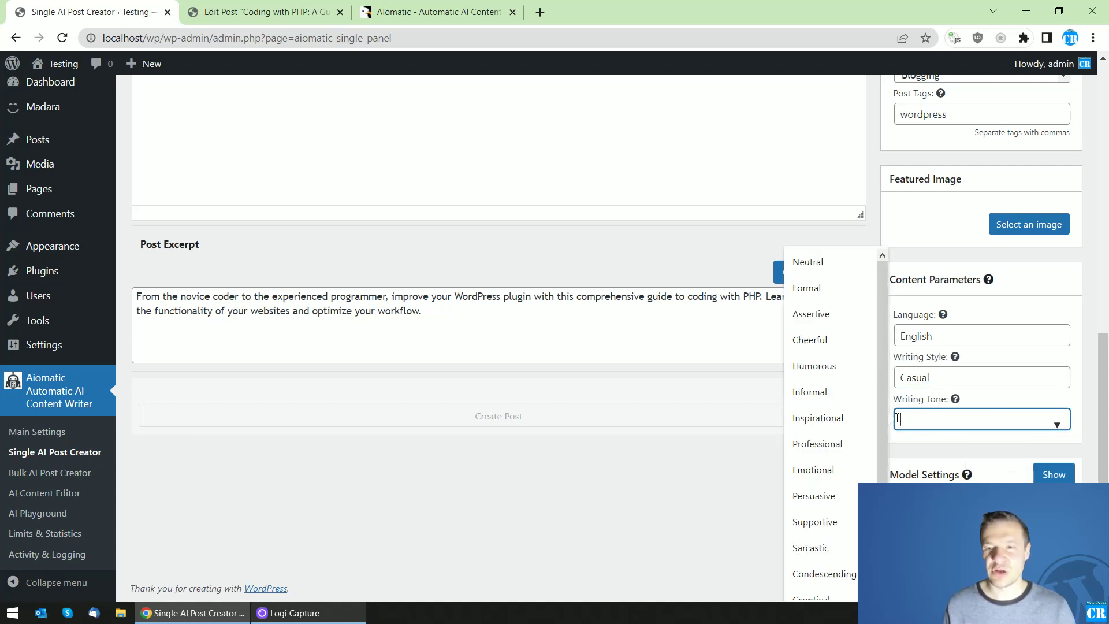
{"action": "scroll", "coordinate": [822, 306], "scroll_direction": "down", "scroll_amount": 1}
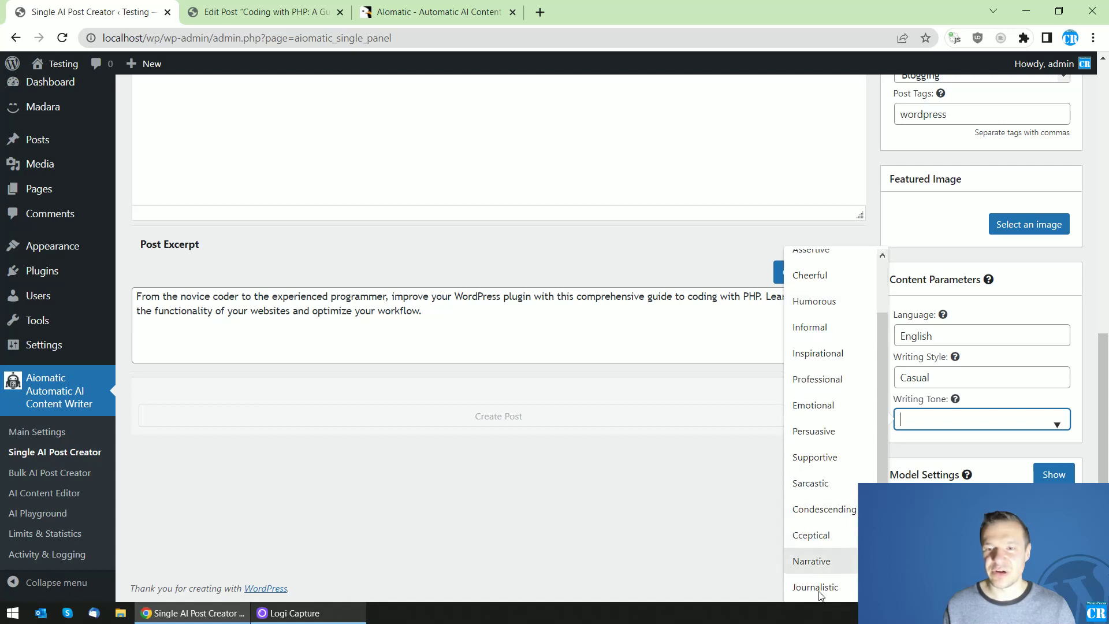
{"action": "scroll", "coordinate": [809, 413], "scroll_direction": "up", "scroll_amount": 1}
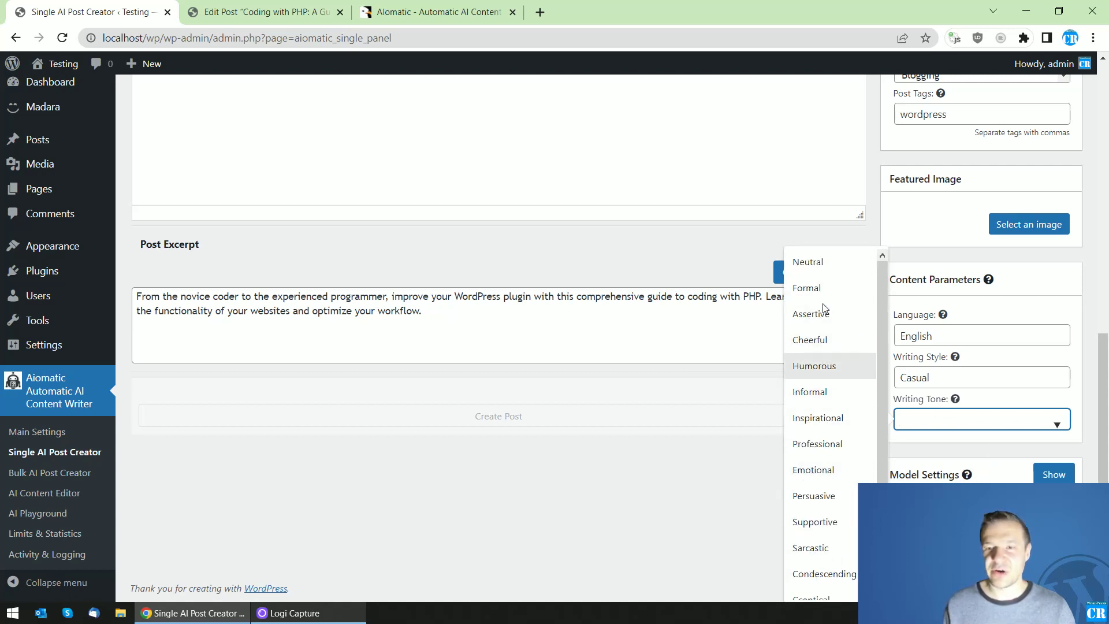
{"action": "left_click", "coordinate": [936, 455]}
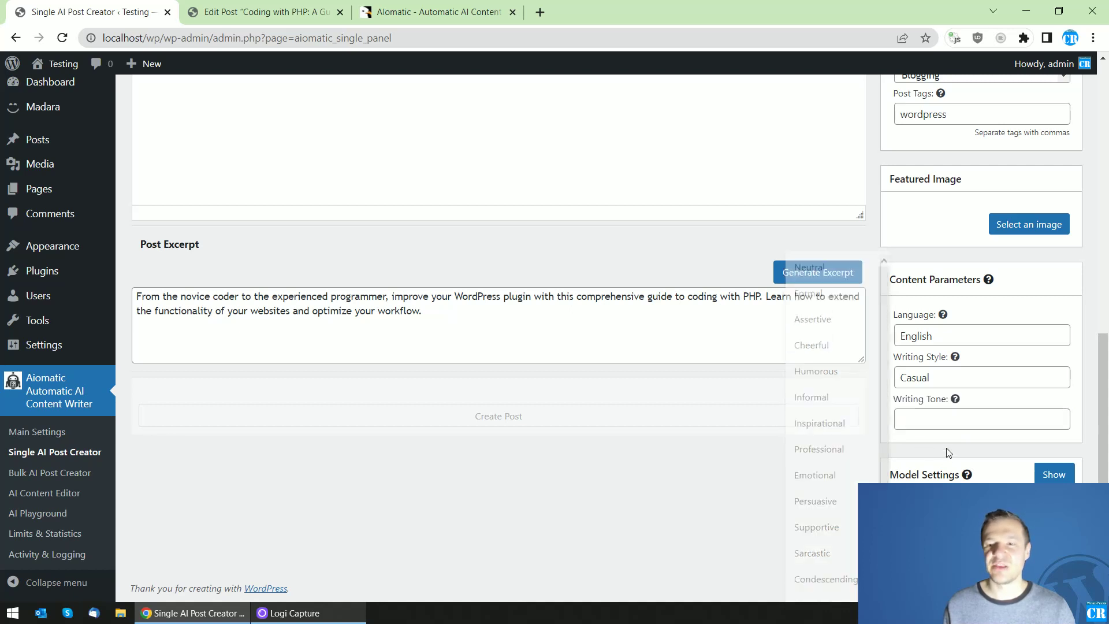
{"action": "left_click", "coordinate": [924, 419]}
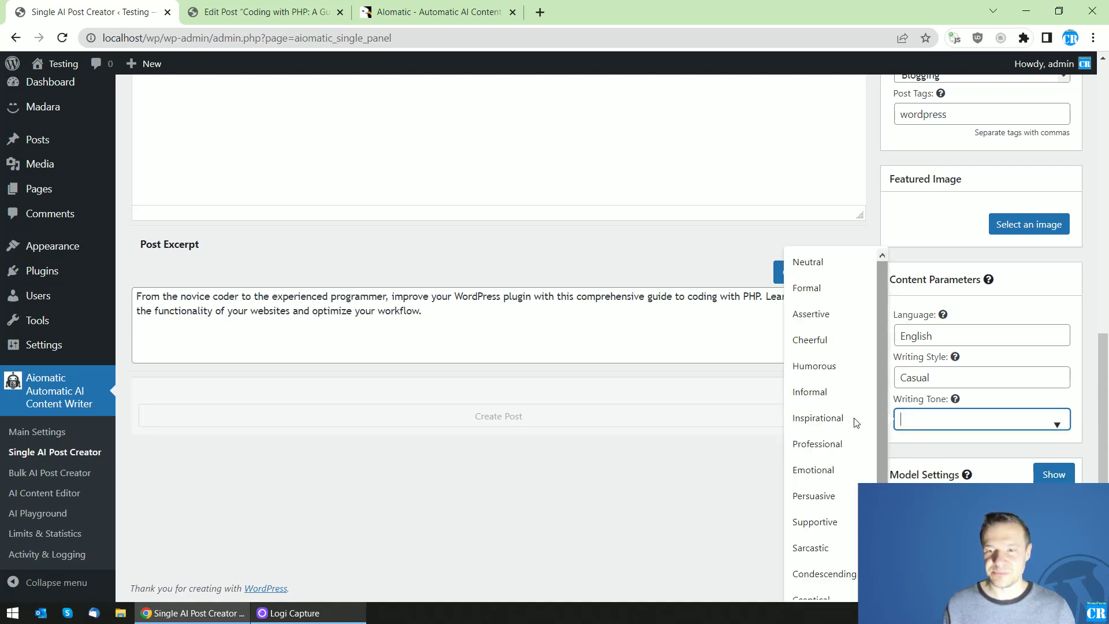
{"action": "left_click", "coordinate": [838, 418]}
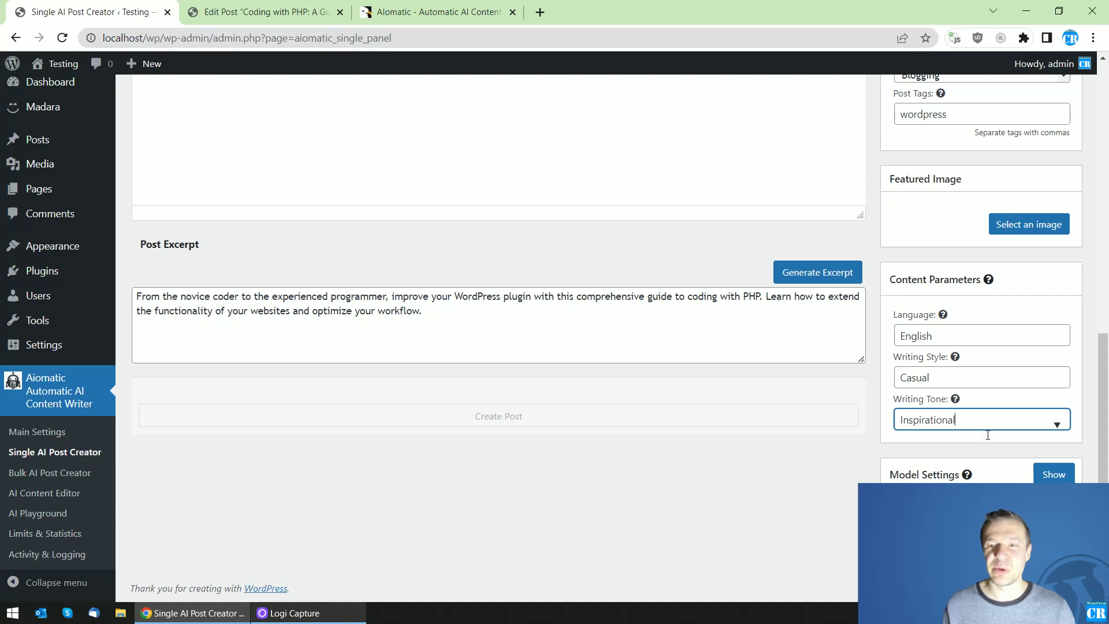
{"action": "left_click", "coordinate": [874, 442]}
{"action": "scroll", "coordinate": [875, 440], "scroll_direction": "down", "scroll_amount": 6}
{"action": "scroll", "coordinate": [871, 358], "scroll_direction": "up", "scroll_amount": 1}
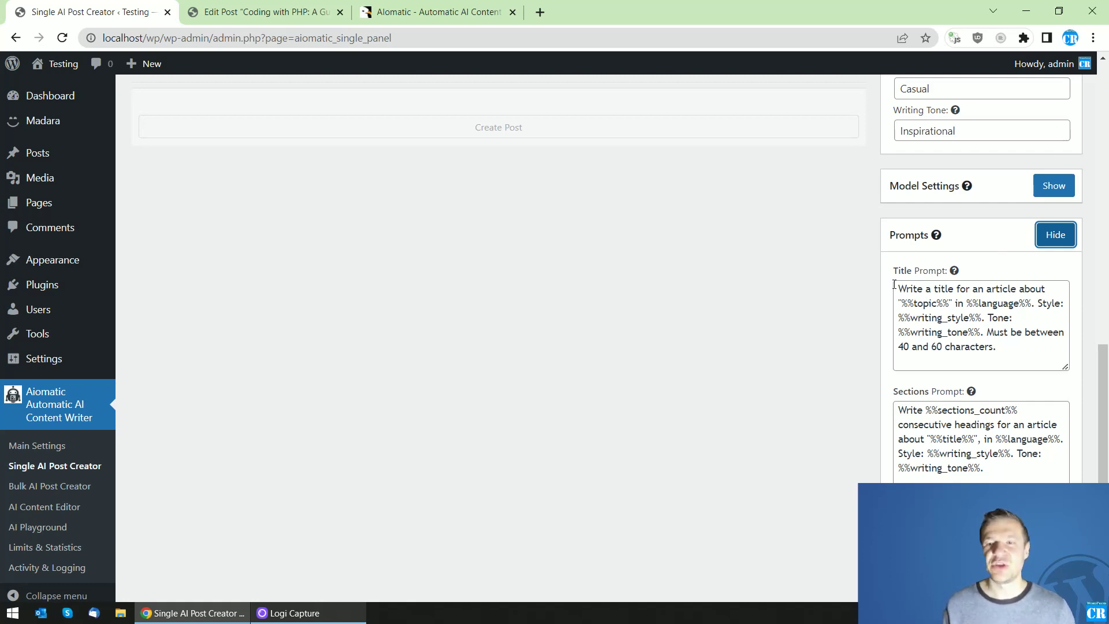
{"action": "left_click_drag", "start_coordinate": [898, 287], "coordinate": [996, 350]}
{"action": "left_click", "coordinate": [750, 329]}
{"action": "scroll", "coordinate": [751, 393], "scroll_direction": "up", "scroll_amount": 15}
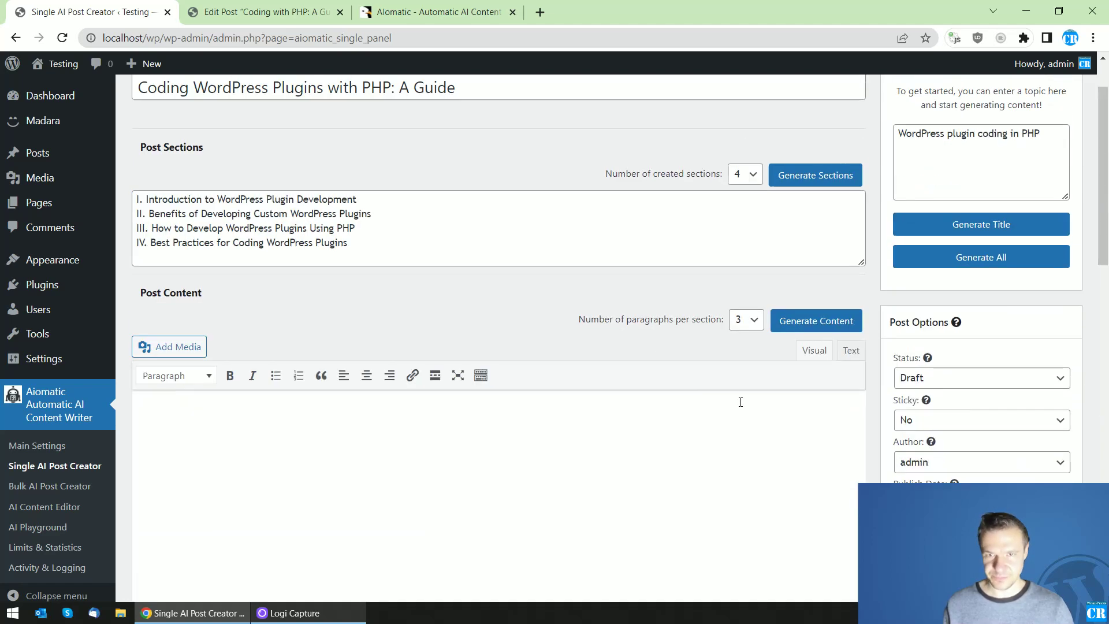
{"action": "scroll", "coordinate": [658, 353], "scroll_direction": "down", "scroll_amount": 8}
{"action": "scroll", "coordinate": [658, 353], "scroll_direction": "down", "scroll_amount": 7}
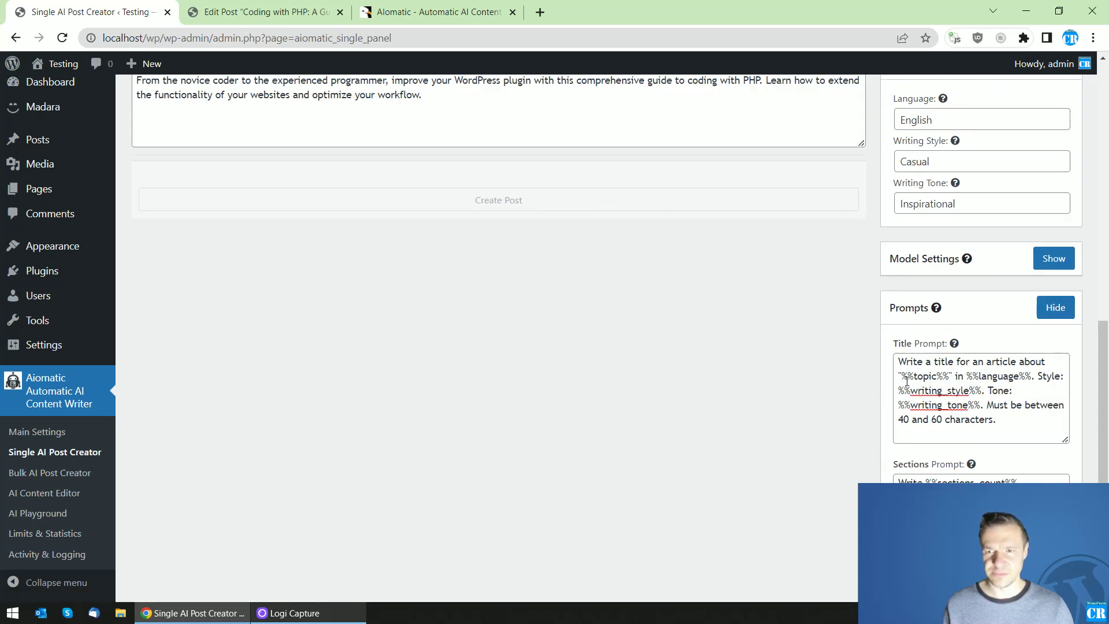
{"action": "scroll", "coordinate": [908, 404], "scroll_direction": "down", "scroll_amount": 2}
{"action": "scroll", "coordinate": [802, 364], "scroll_direction": "up", "scroll_amount": 15}
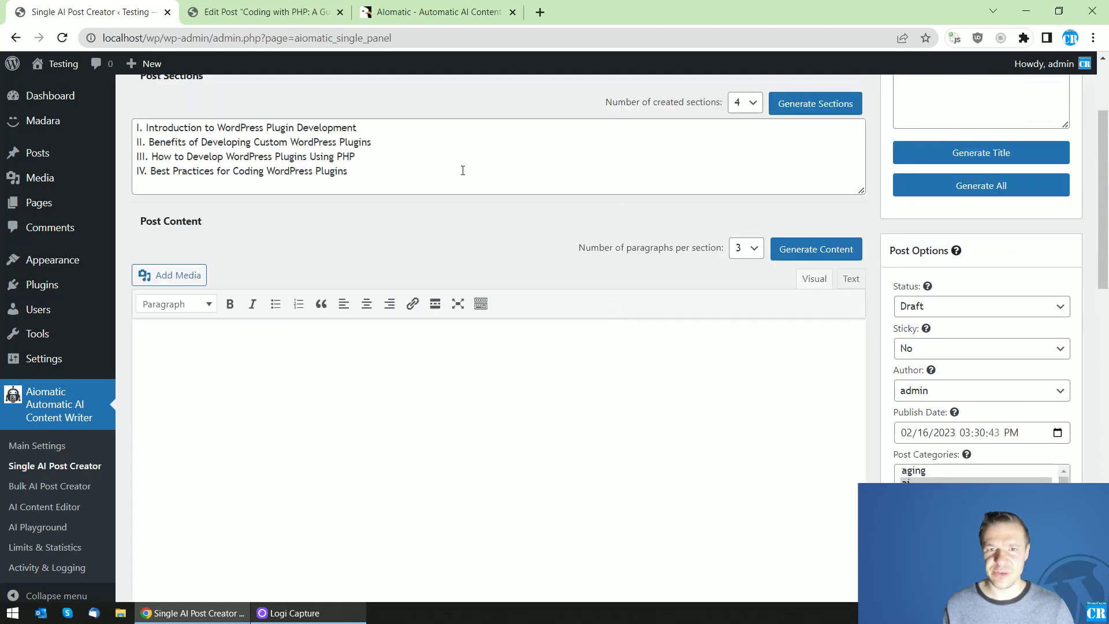
{"action": "scroll", "coordinate": [461, 171], "scroll_direction": "down", "scroll_amount": 15}
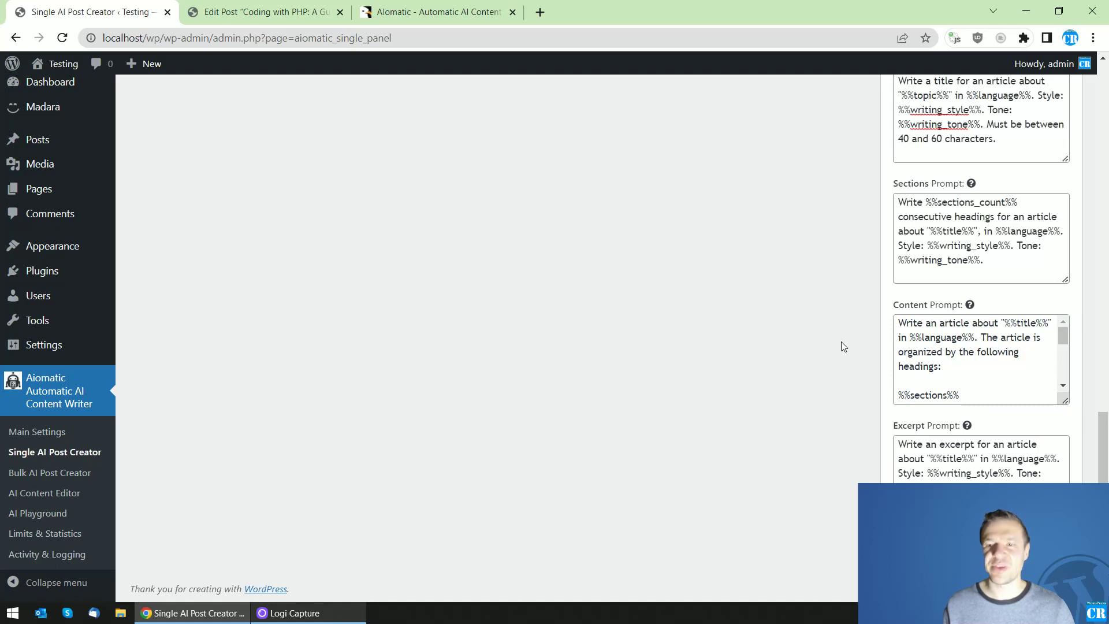
{"action": "scroll", "coordinate": [842, 348], "scroll_direction": "up", "scroll_amount": 4}
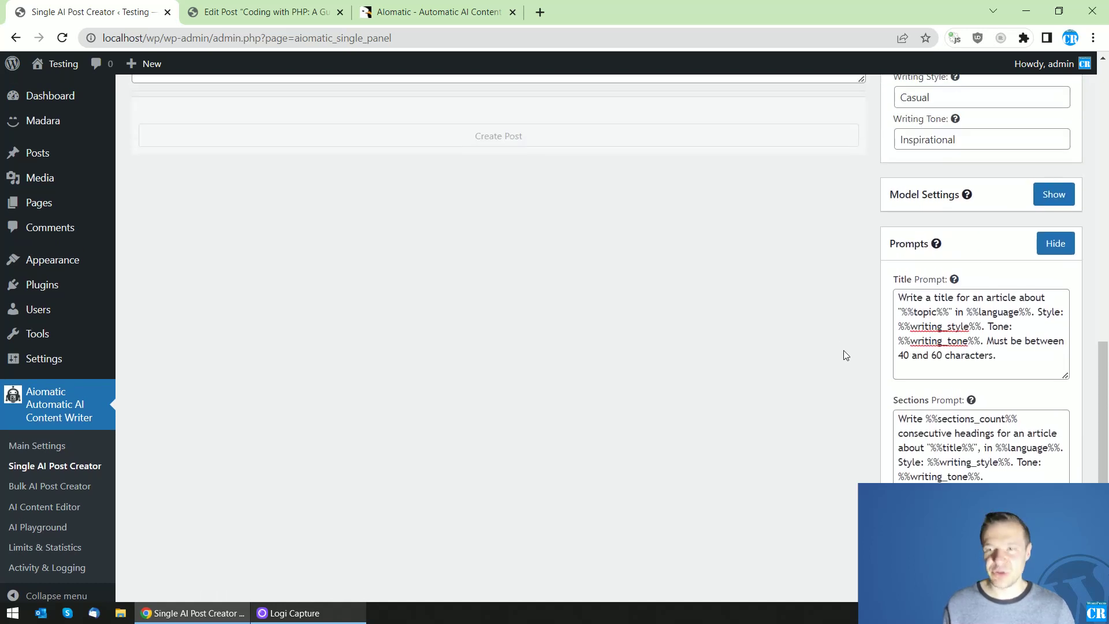
{"action": "scroll", "coordinate": [845, 355], "scroll_direction": "up", "scroll_amount": 1}
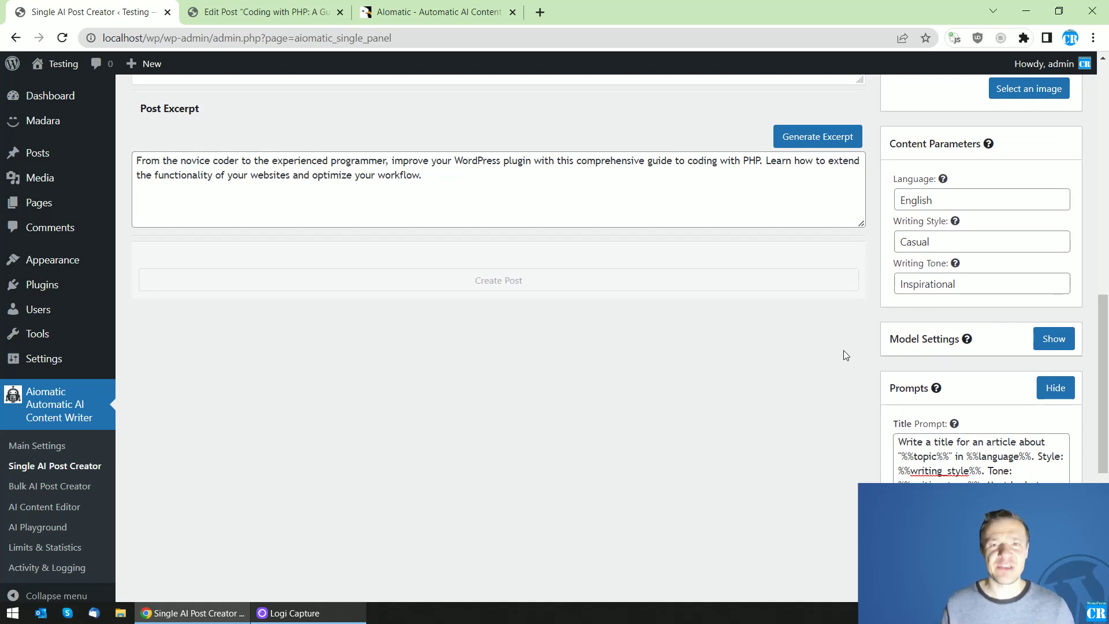
{"action": "scroll", "coordinate": [926, 354], "scroll_direction": "down", "scroll_amount": 4}
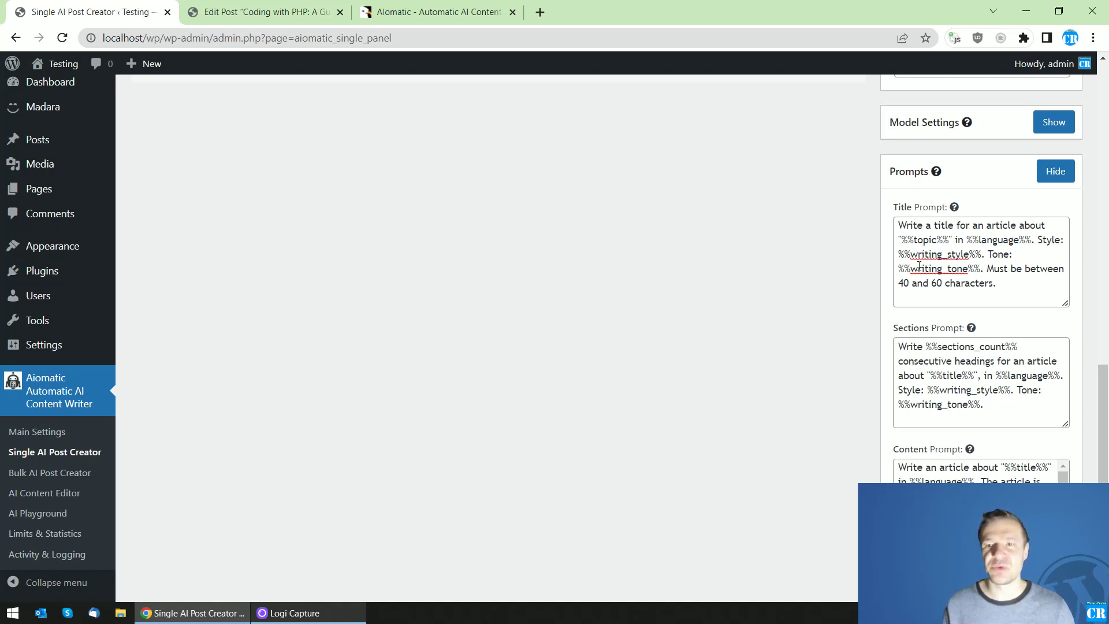
{"action": "scroll", "coordinate": [844, 311], "scroll_direction": "up", "scroll_amount": 3}
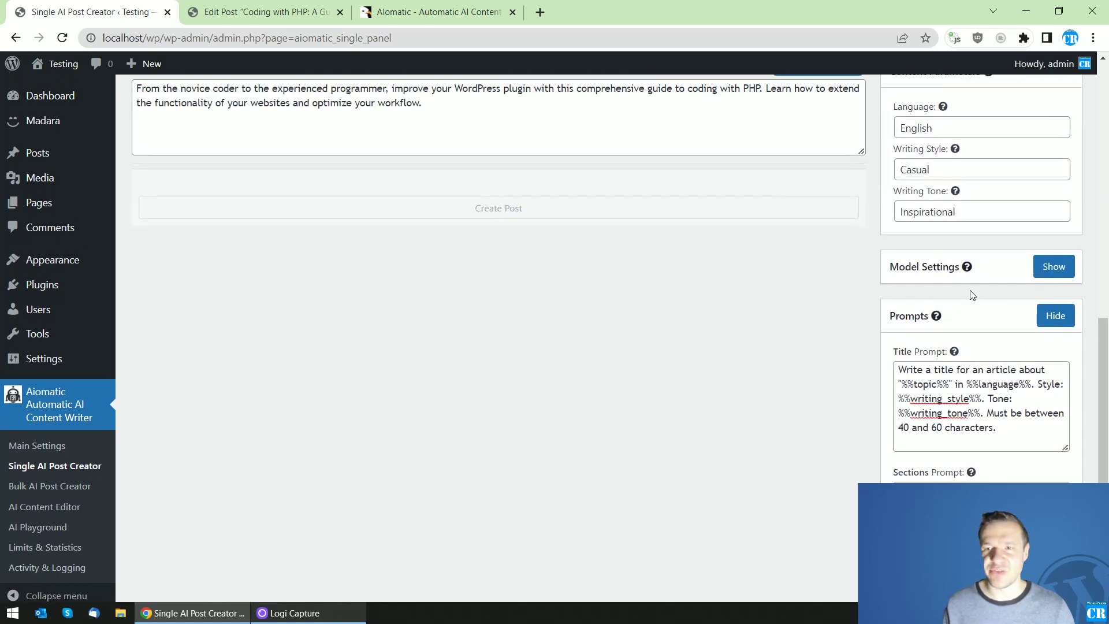
Expand the model settings and keep text-davinci-003 as the model.
{"action": "left_click", "coordinate": [1054, 267]}
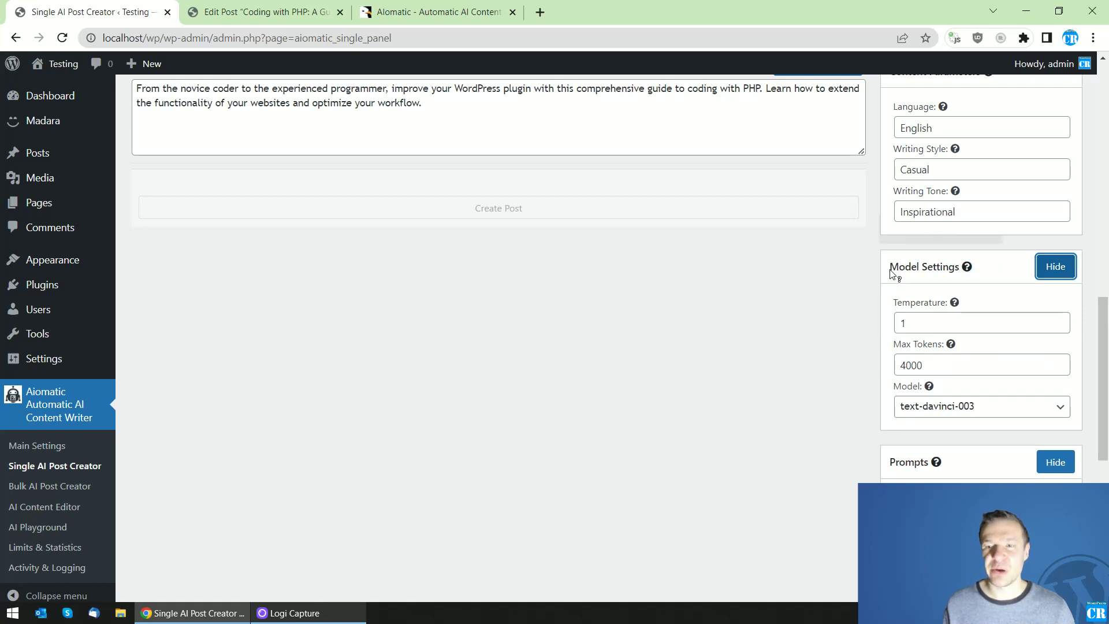
{"action": "left_click", "coordinate": [905, 406]}
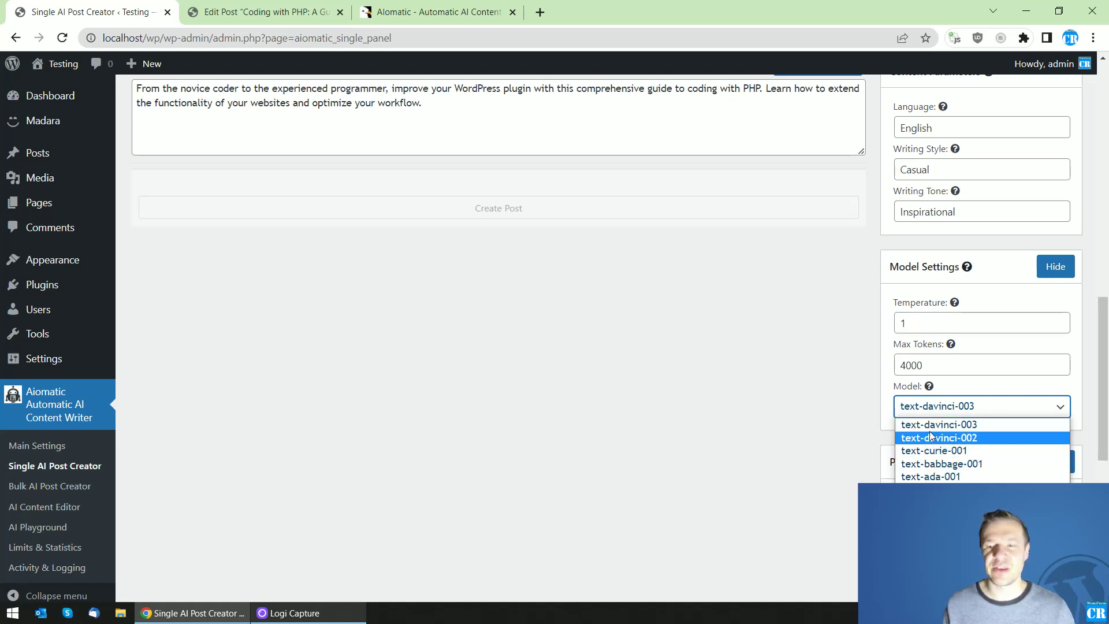
{"action": "left_click", "coordinate": [828, 405]}
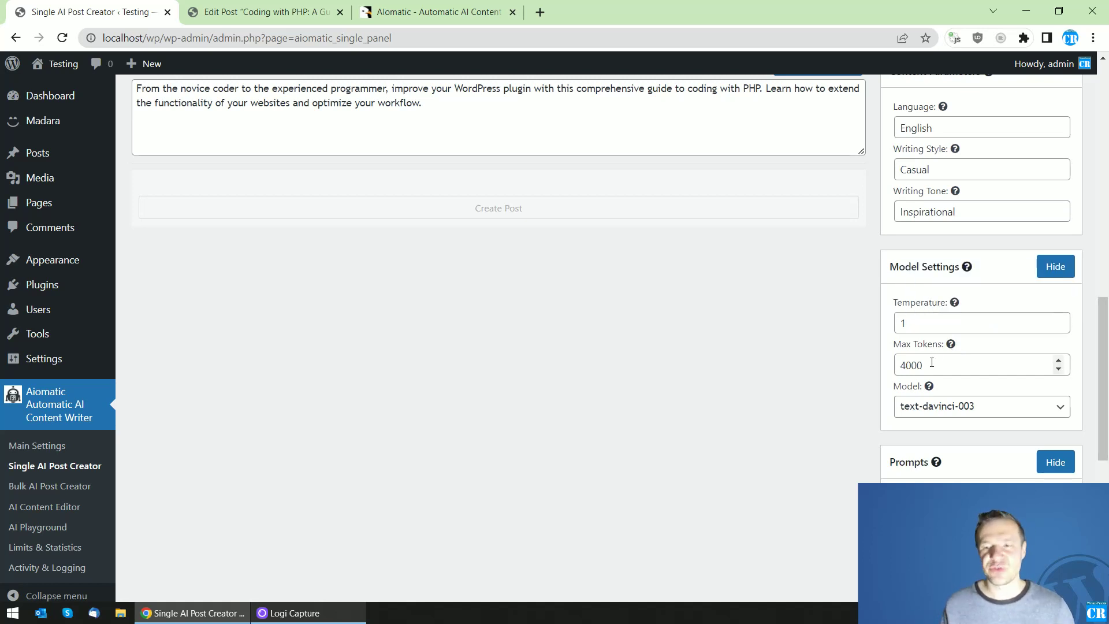
Highlight the temperature value of 1 to inspect it, leaving it unchanged.
{"action": "double_click", "coordinate": [905, 323]}
{"action": "mouse_move", "coordinate": [954, 302]}
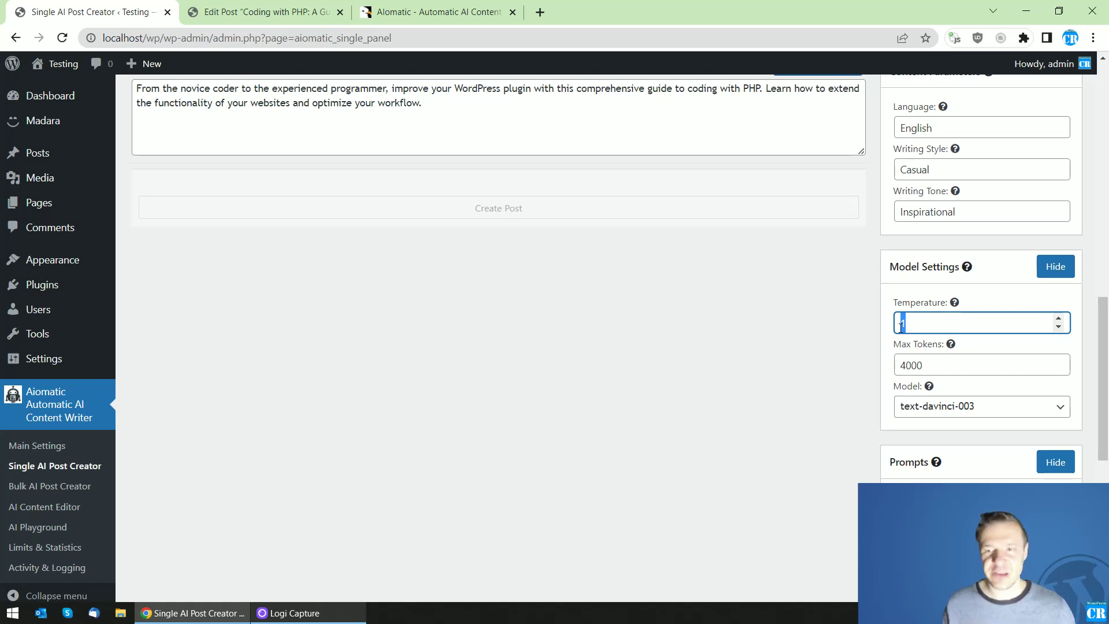
{"action": "left_click", "coordinate": [831, 350]}
{"action": "scroll", "coordinate": [820, 373], "scroll_direction": "up", "scroll_amount": 2}
{"action": "scroll", "coordinate": [822, 373], "scroll_direction": "up", "scroll_amount": 2}
{"action": "scroll", "coordinate": [822, 373], "scroll_direction": "down", "scroll_amount": 2}
{"action": "left_click_drag", "start_coordinate": [907, 469], "coordinate": [901, 469]}
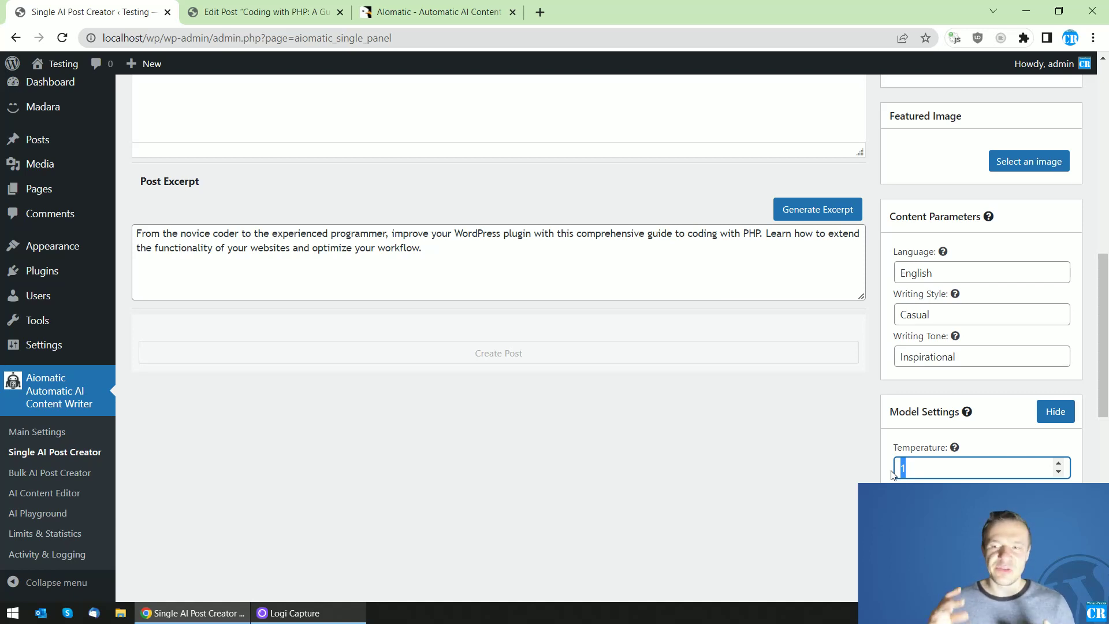
{"action": "scroll", "coordinate": [953, 232], "scroll_direction": "down", "scroll_amount": 2}
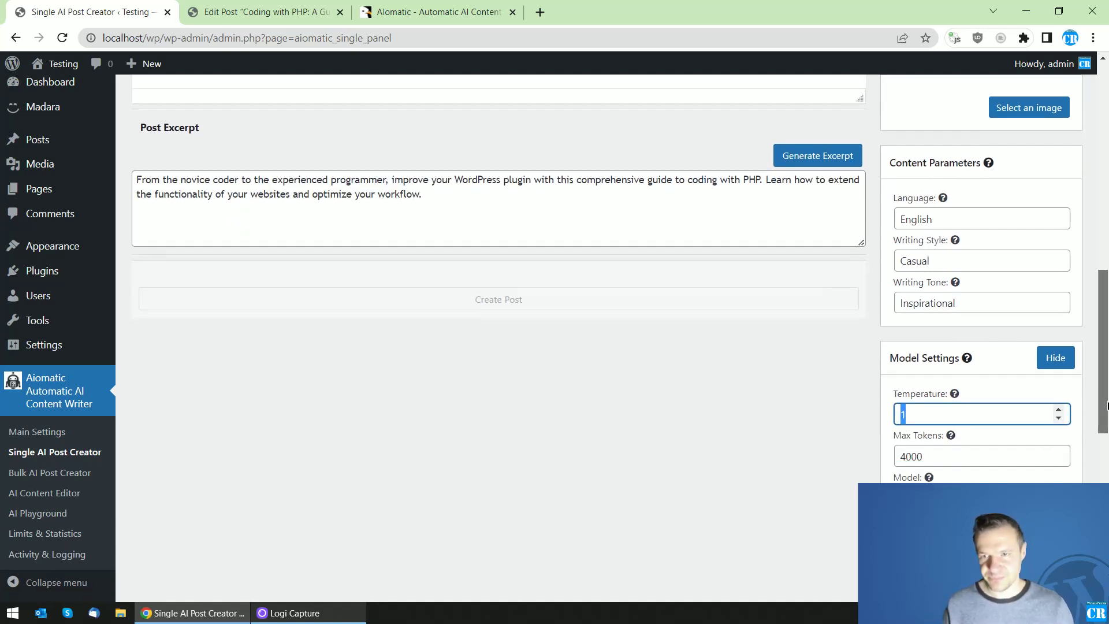
Set the content language to Spanish and regenerate the title as 'Aprende a codificar plugins de WordPress con PHP ¡Ahora!'.
{"action": "scroll", "coordinate": [797, 324], "scroll_direction": "up", "scroll_amount": 10}
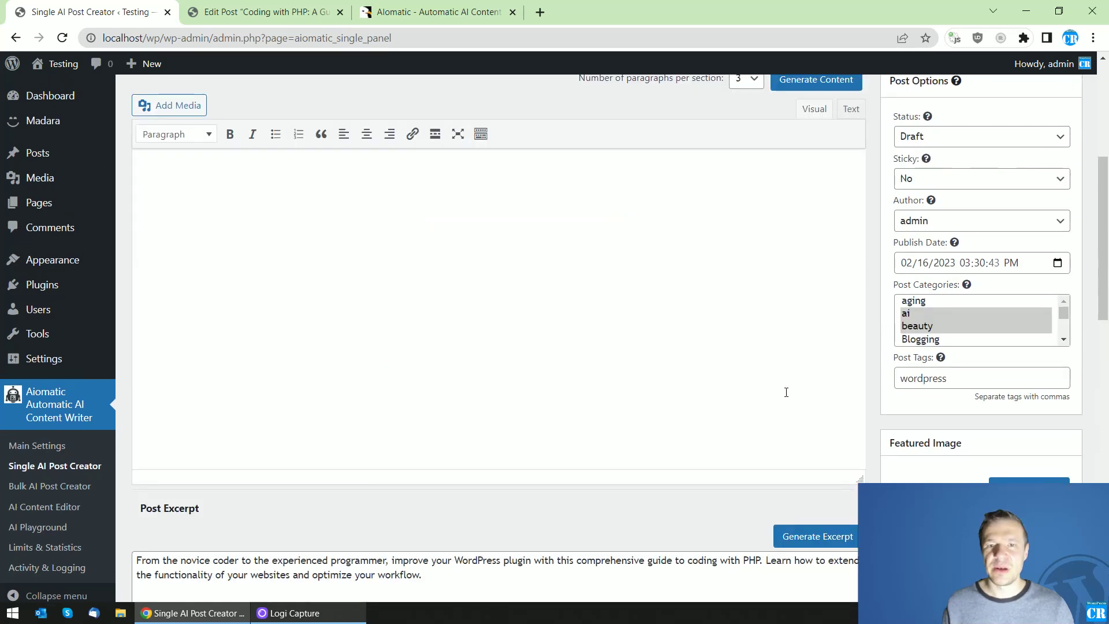
{"action": "scroll", "coordinate": [893, 308], "scroll_direction": "down", "scroll_amount": 10}
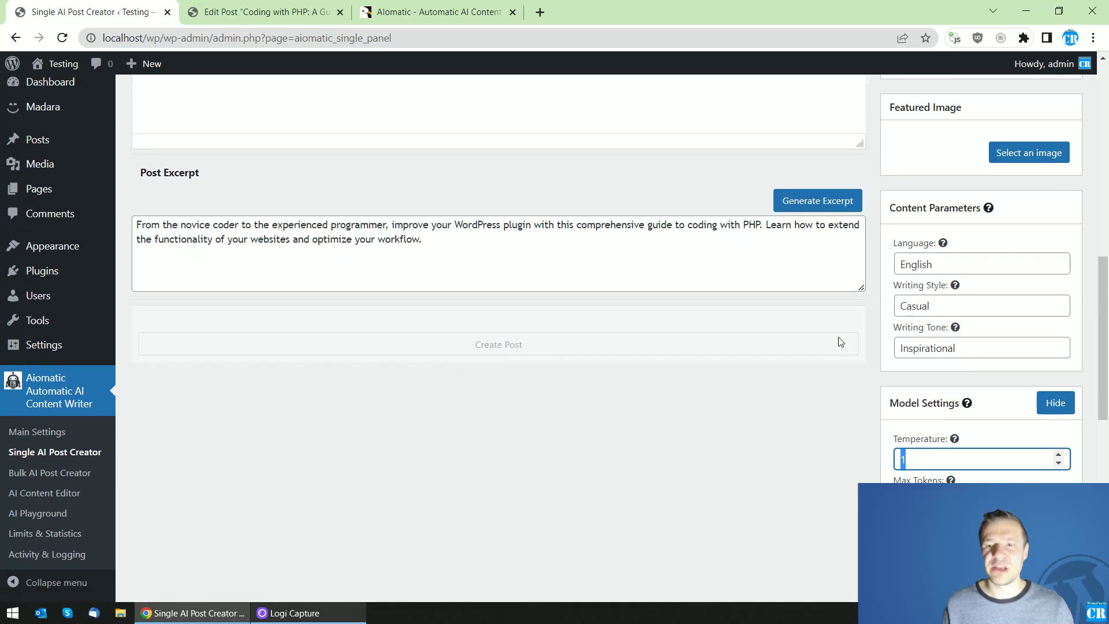
{"action": "key", "text": "shift+Tab"}
{"action": "key", "text": "shift+Tab"}
{"action": "key", "text": "shift+Tab"}
{"action": "key", "text": "shift+Tab"}
{"action": "type", "text": "Span"}
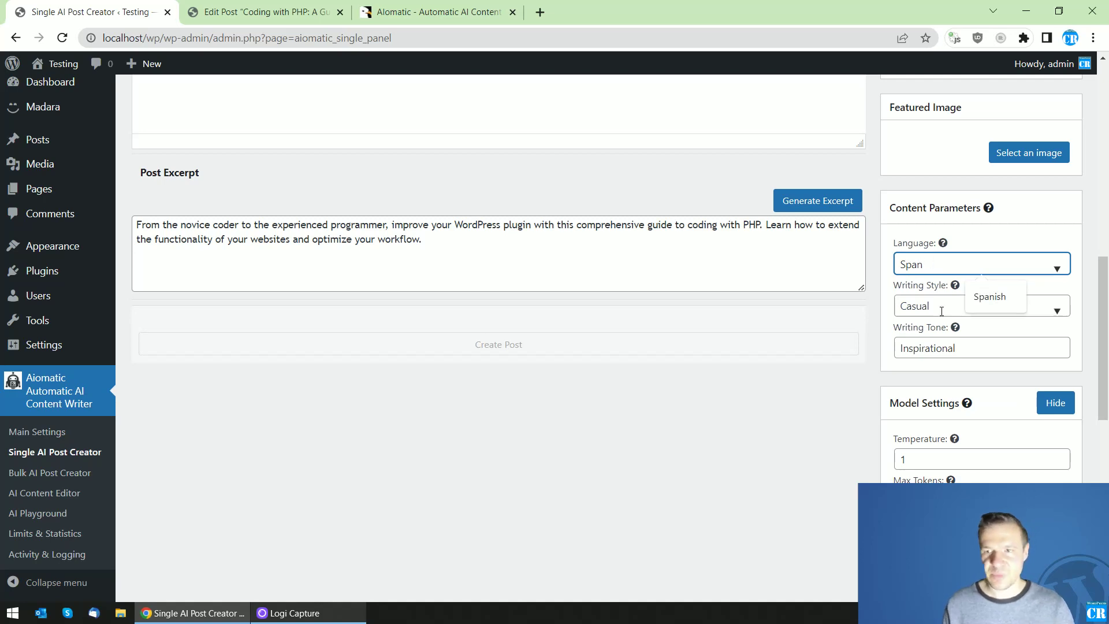
{"action": "left_click", "coordinate": [988, 299]}
{"action": "scroll", "coordinate": [875, 317], "scroll_direction": "up", "scroll_amount": 10}
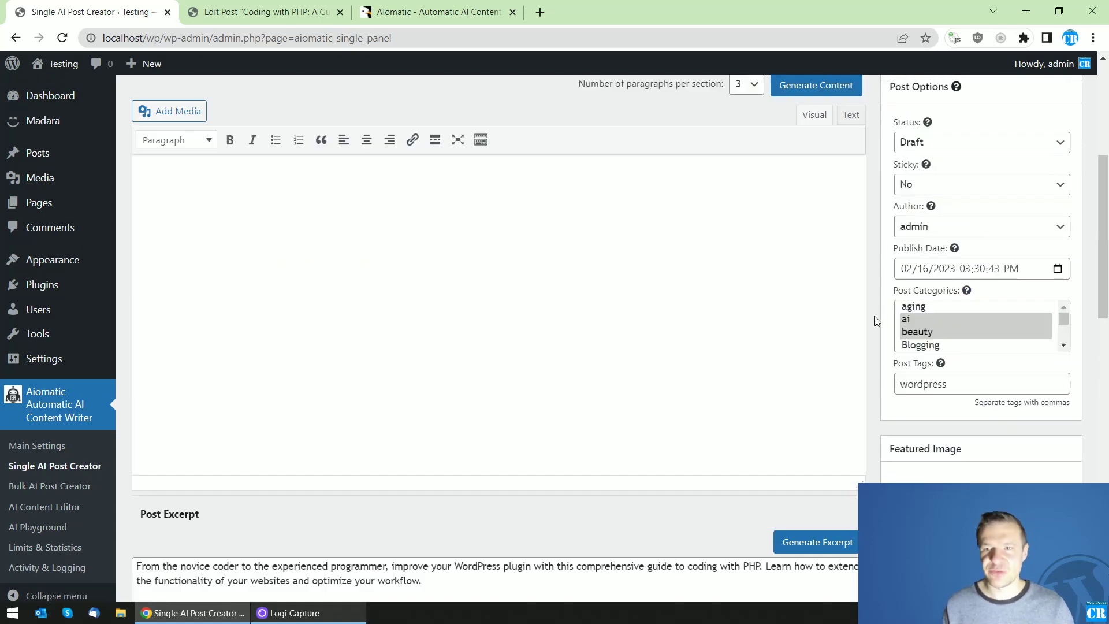
{"action": "left_click", "coordinate": [968, 299]}
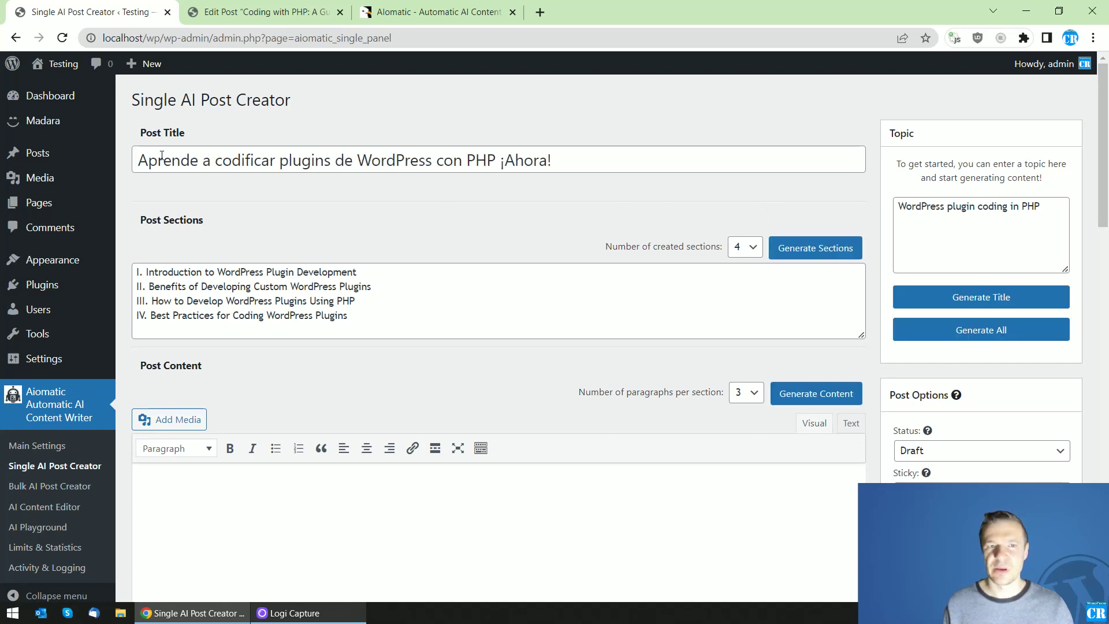
{"action": "scroll", "coordinate": [757, 364], "scroll_direction": "down", "scroll_amount": 18}
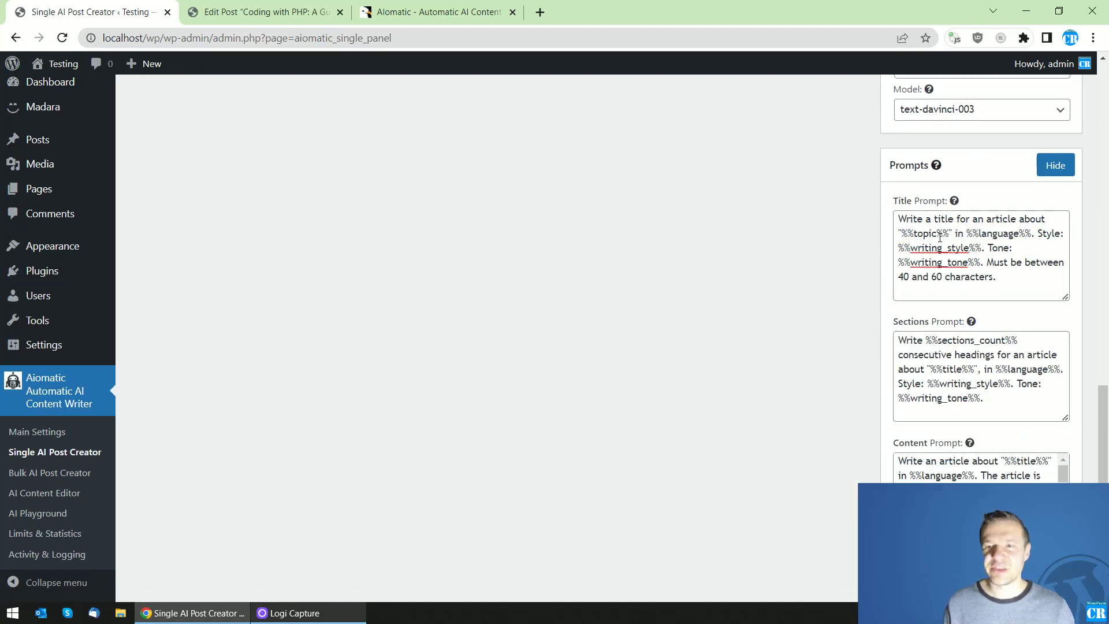
{"action": "left_click_drag", "start_coordinate": [901, 233], "coordinate": [1032, 234]}
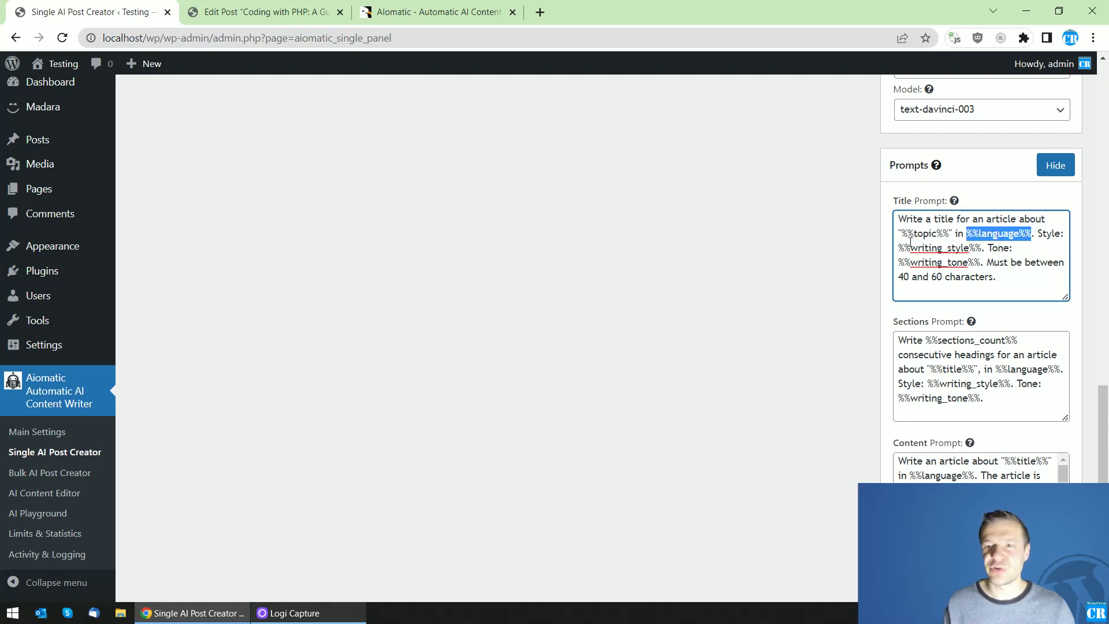
{"action": "left_click_drag", "start_coordinate": [899, 247], "coordinate": [968, 262]}
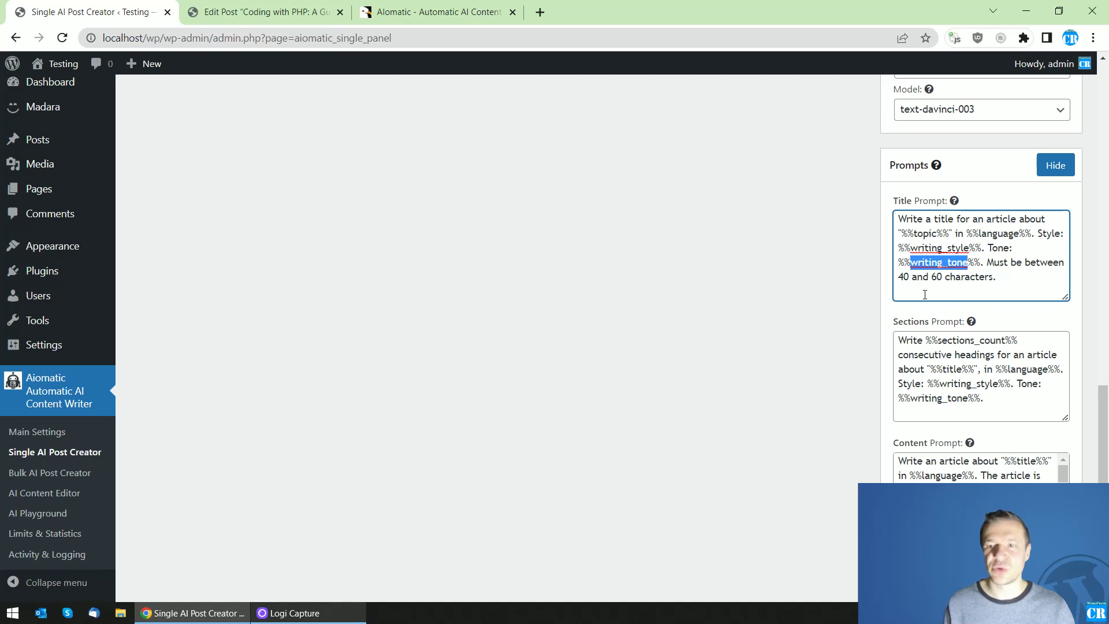
{"action": "scroll", "coordinate": [925, 295], "scroll_direction": "up", "scroll_amount": 1}
{"action": "left_click_drag", "start_coordinate": [897, 303], "coordinate": [949, 305]}
{"action": "scroll", "coordinate": [889, 328], "scroll_direction": "up", "scroll_amount": 10}
{"action": "scroll", "coordinate": [848, 355], "scroll_direction": "up", "scroll_amount": 4}
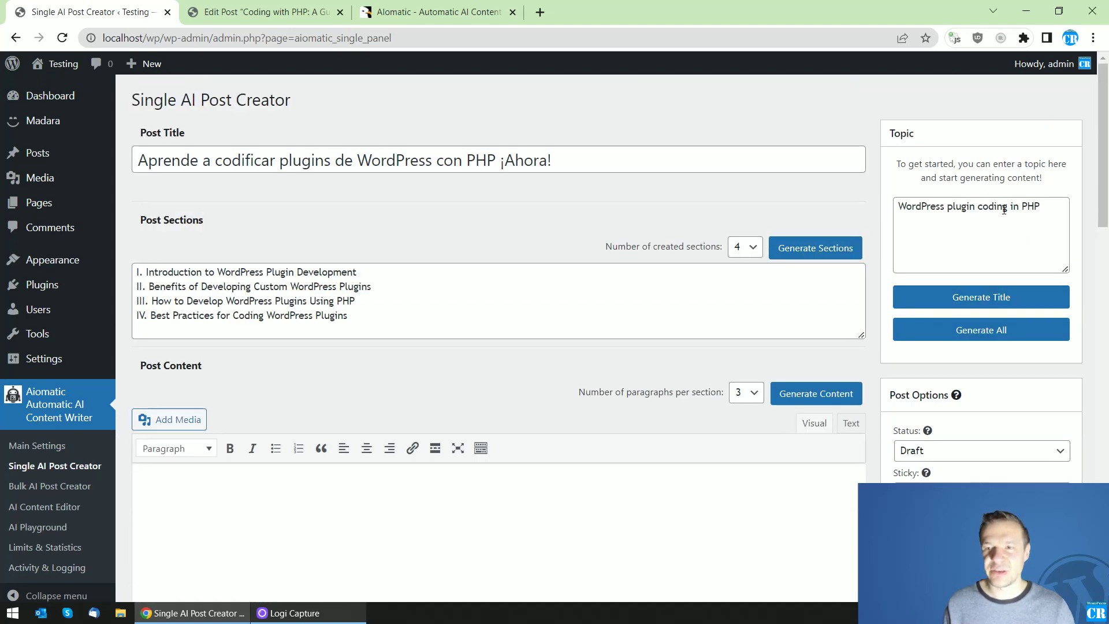
{"action": "scroll", "coordinate": [988, 217], "scroll_direction": "down", "scroll_amount": 14}
{"action": "left_click", "coordinate": [909, 392]}
{"action": "double_click", "coordinate": [930, 393]}
{"action": "scroll", "coordinate": [843, 408], "scroll_direction": "up", "scroll_amount": 5}
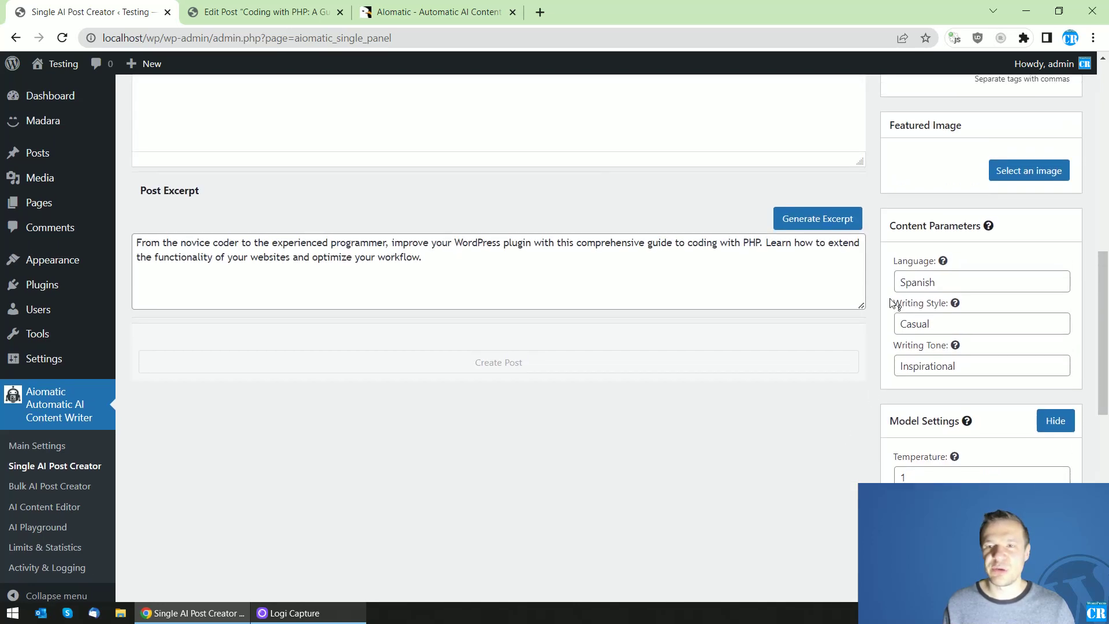
{"action": "scroll", "coordinate": [890, 309], "scroll_direction": "down", "scroll_amount": 1}
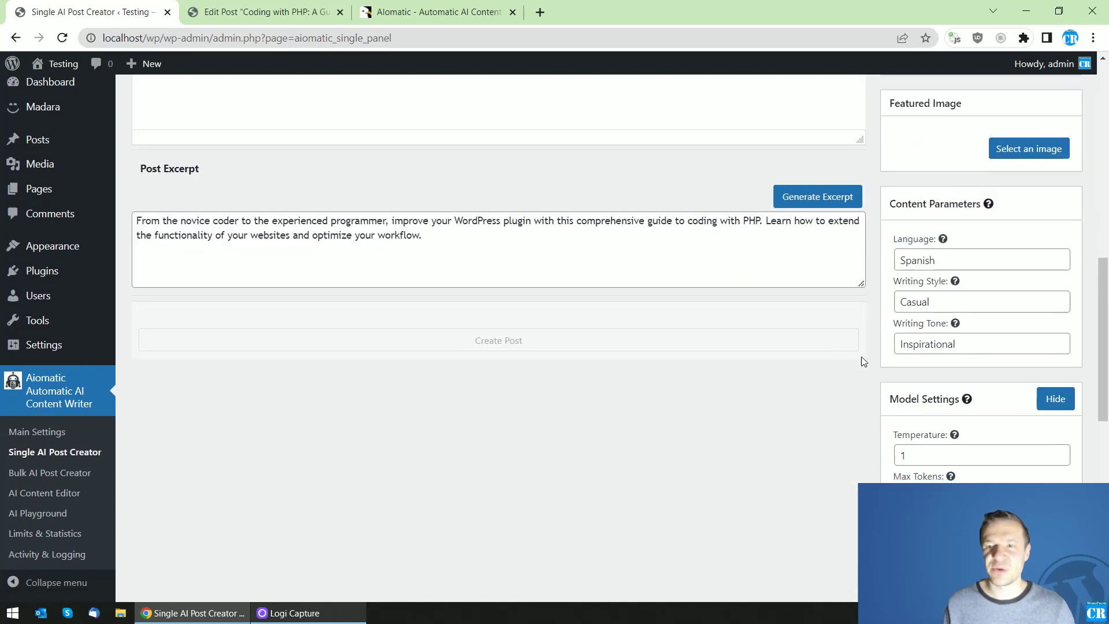
{"action": "scroll", "coordinate": [861, 363], "scroll_direction": "down", "scroll_amount": 1}
{"action": "scroll", "coordinate": [861, 363], "scroll_direction": "down", "scroll_amount": 9}
{"action": "scroll", "coordinate": [886, 346], "scroll_direction": "up", "scroll_amount": 3}
{"action": "double_click", "coordinate": [938, 268]}
{"action": "scroll", "coordinate": [907, 287], "scroll_direction": "up", "scroll_amount": 6}
{"action": "scroll", "coordinate": [828, 324], "scroll_direction": "down", "scroll_amount": 8}
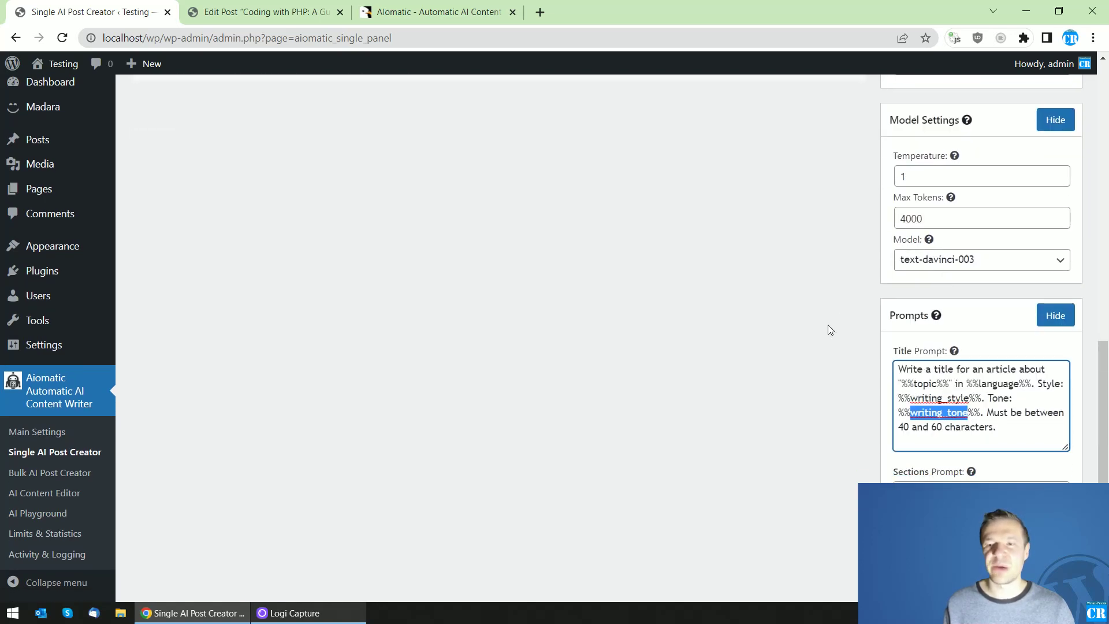
{"action": "double_click", "coordinate": [952, 318]}
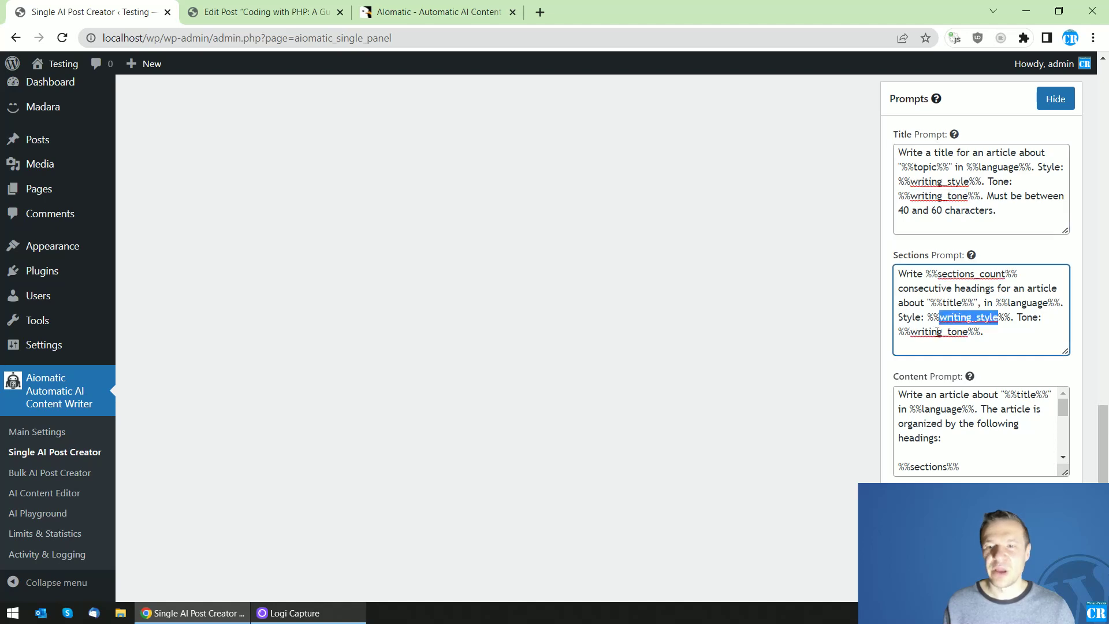
{"action": "double_click", "coordinate": [939, 332]}
{"action": "left_click_drag", "start_coordinate": [1002, 302], "coordinate": [1006, 303]}
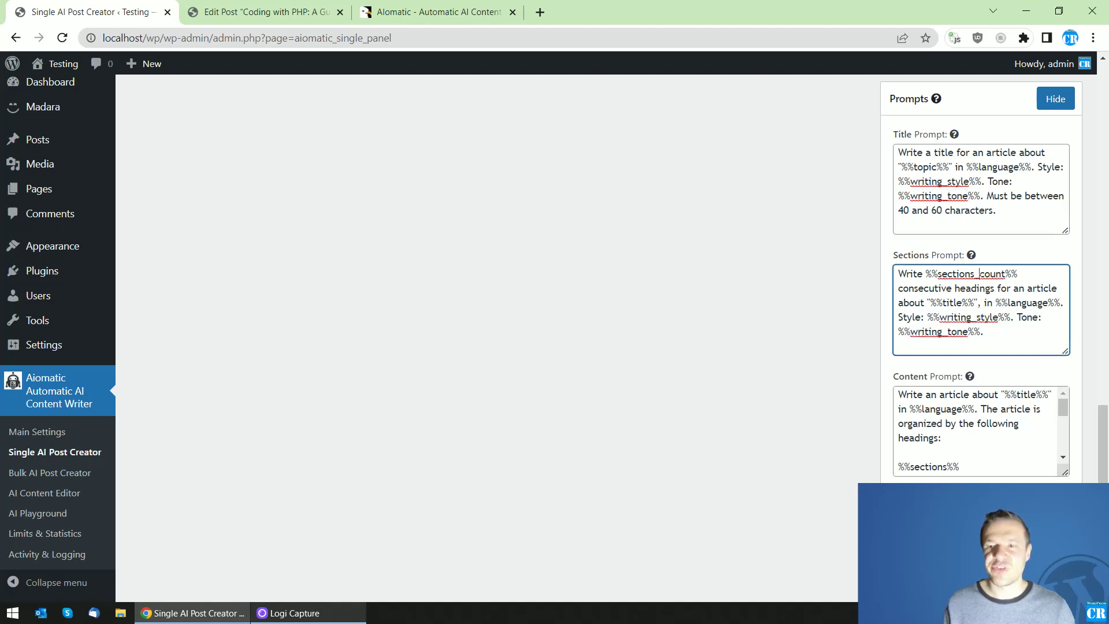
{"action": "double_click", "coordinate": [970, 274]}
{"action": "scroll", "coordinate": [845, 363], "scroll_direction": "up", "scroll_amount": 15}
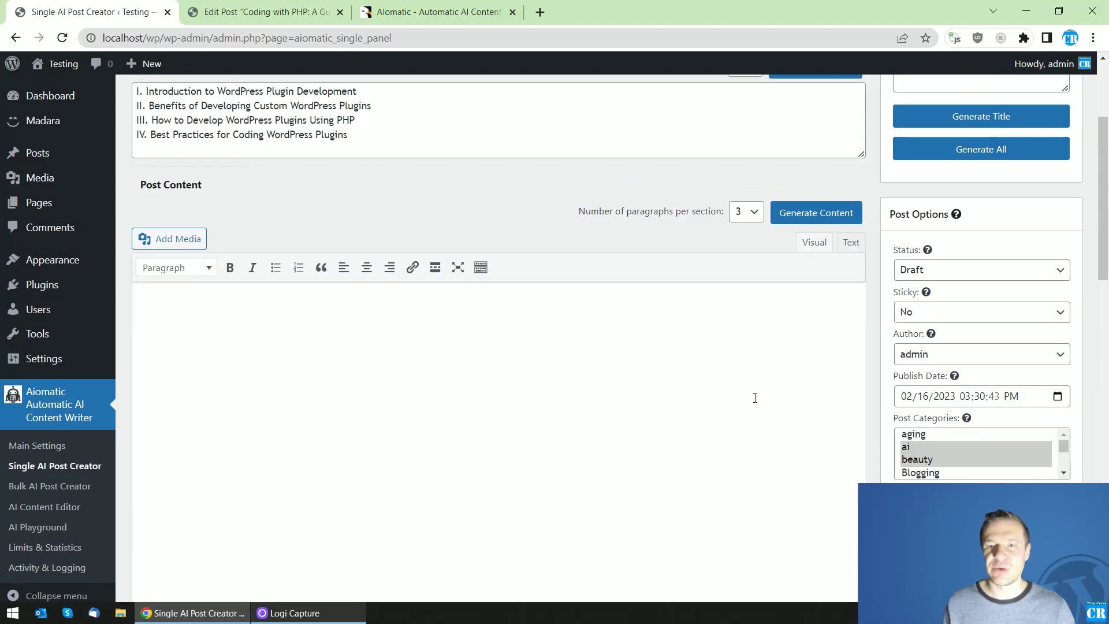
{"action": "scroll", "coordinate": [688, 210], "scroll_direction": "up", "scroll_amount": 4}
{"action": "left_click_drag", "start_coordinate": [653, 180], "coordinate": [721, 180]}
{"action": "left_click", "coordinate": [744, 180]}
{"action": "left_click", "coordinate": [730, 213]}
{"action": "left_click_drag", "start_coordinate": [628, 325], "coordinate": [721, 376]}
{"action": "scroll", "coordinate": [721, 376], "scroll_direction": "down", "scroll_amount": 18}
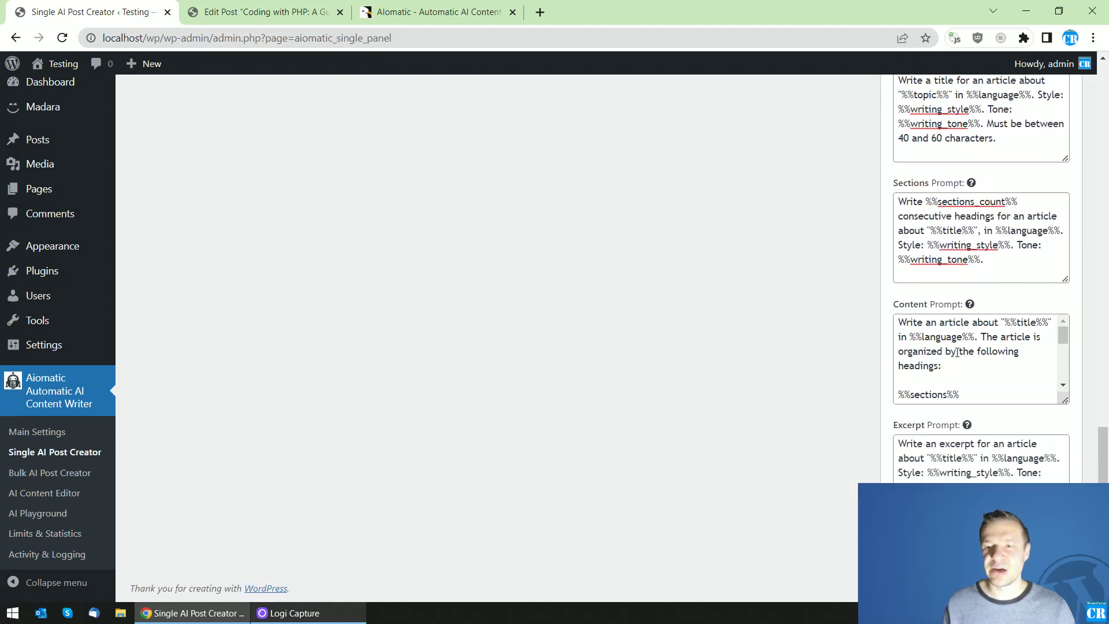
{"action": "scroll", "coordinate": [957, 352], "scroll_direction": "up", "scroll_amount": 1}
{"action": "scroll", "coordinate": [983, 430], "scroll_direction": "down", "scroll_amount": 2}
{"action": "double_click", "coordinate": [933, 438]}
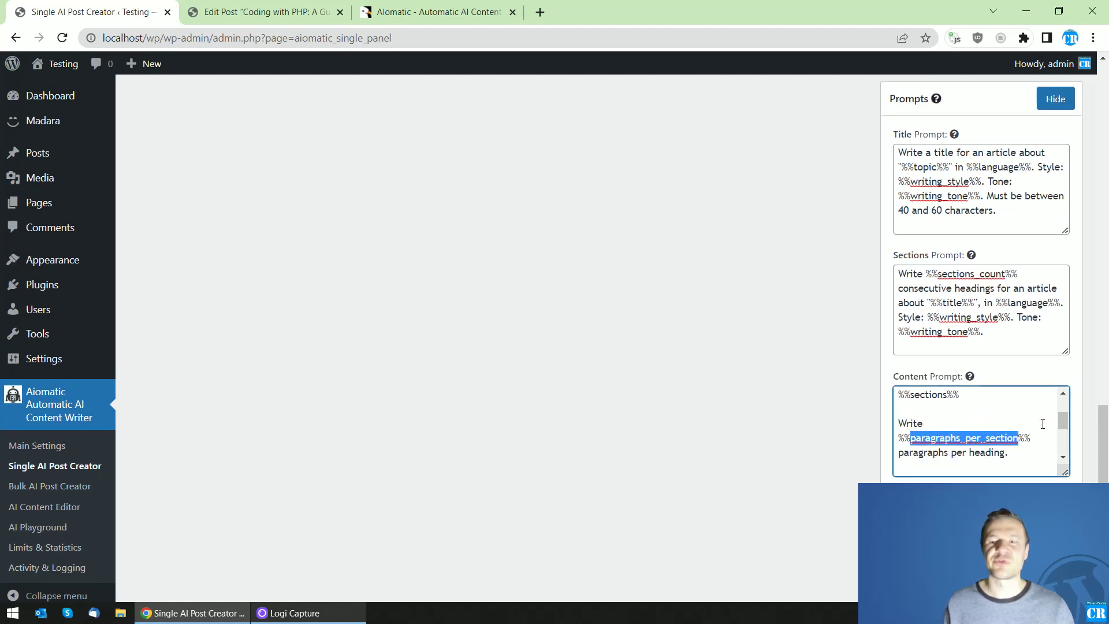
{"action": "scroll", "coordinate": [737, 348], "scroll_direction": "up", "scroll_amount": 12}
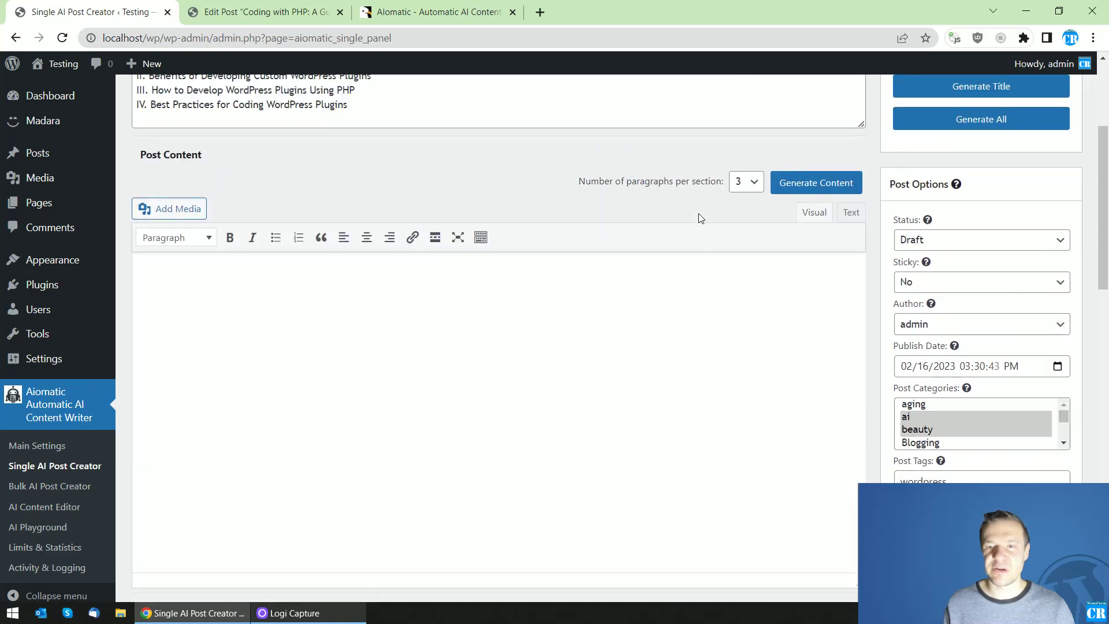
{"action": "scroll", "coordinate": [663, 278], "scroll_direction": "down", "scroll_amount": 5}
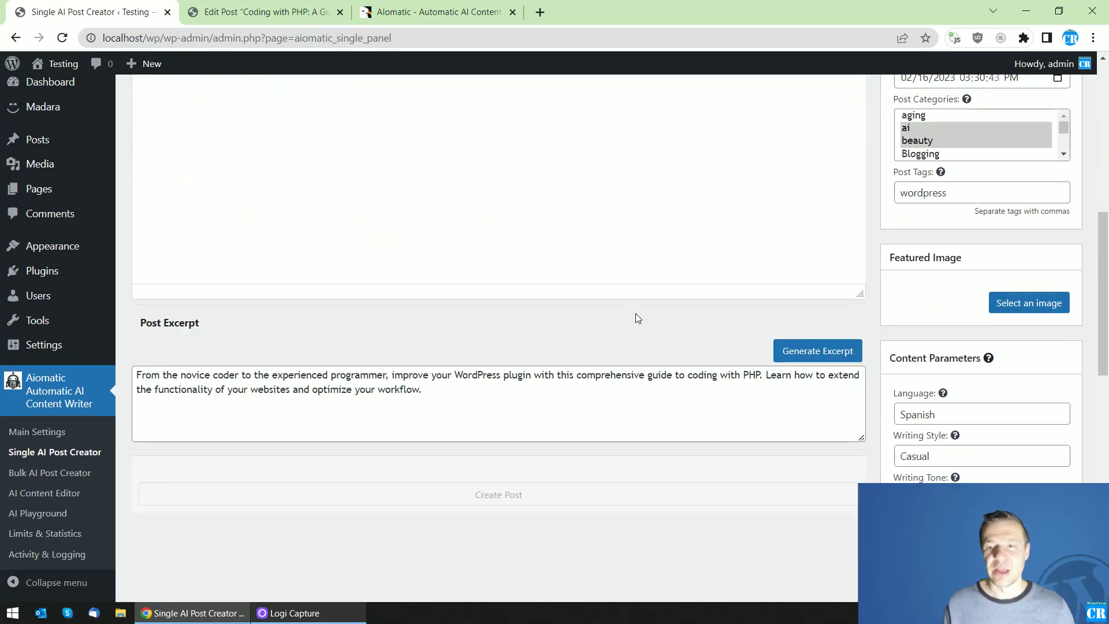
{"action": "scroll", "coordinate": [619, 314], "scroll_direction": "up", "scroll_amount": 9}
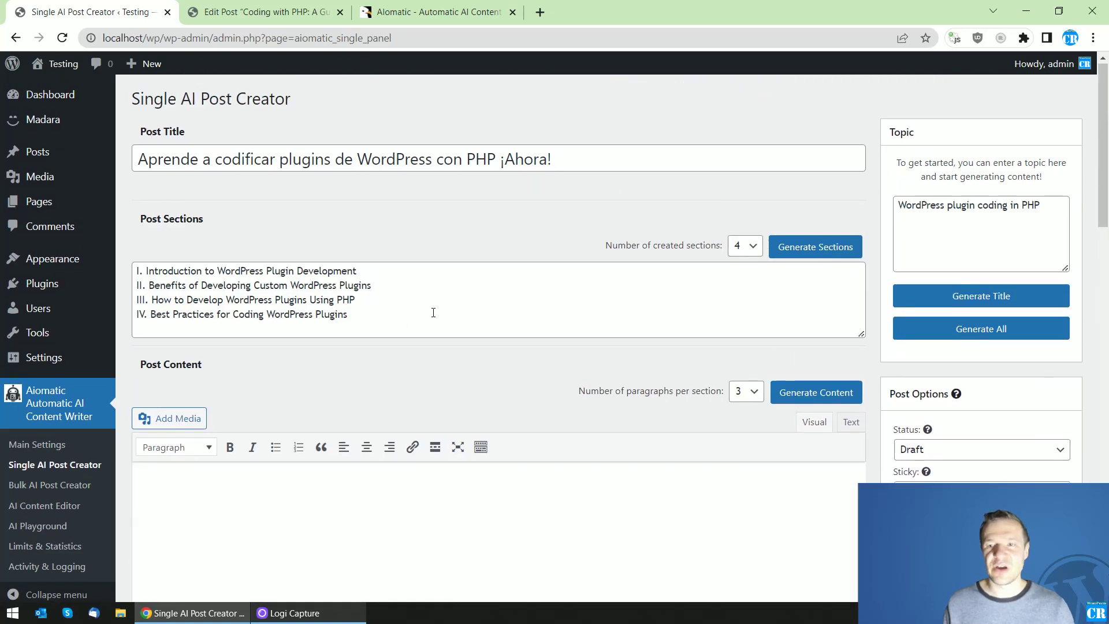
{"action": "scroll", "coordinate": [441, 304], "scroll_direction": "down", "scroll_amount": 12}
{"action": "scroll", "coordinate": [508, 327], "scroll_direction": "down", "scroll_amount": 3}
{"action": "scroll", "coordinate": [504, 334], "scroll_direction": "up", "scroll_amount": 5}
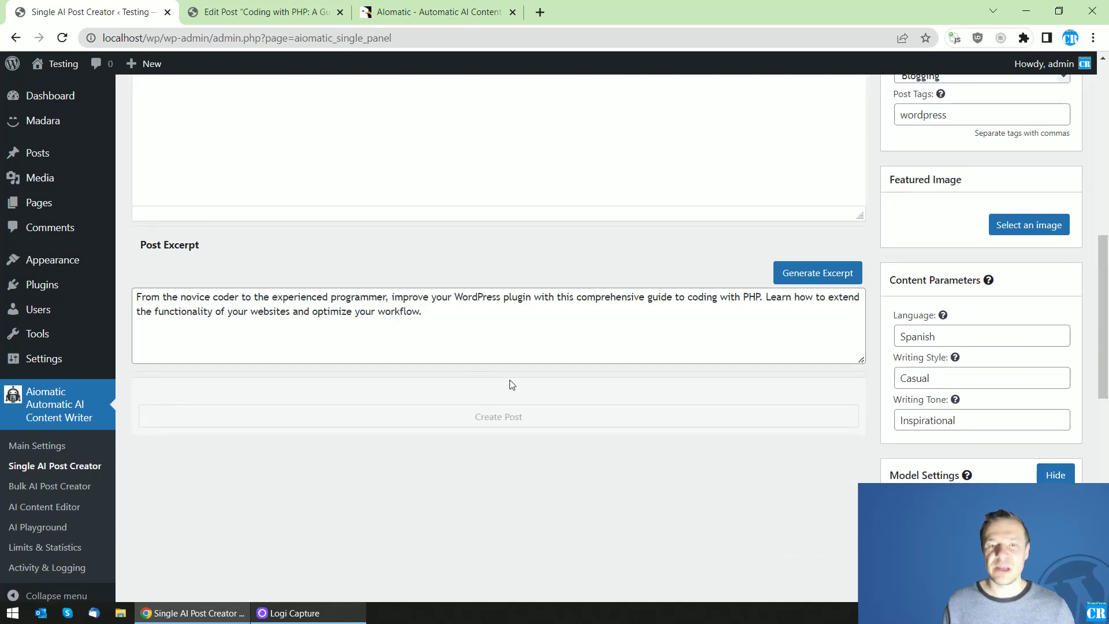
{"action": "left_click", "coordinate": [249, 10]}
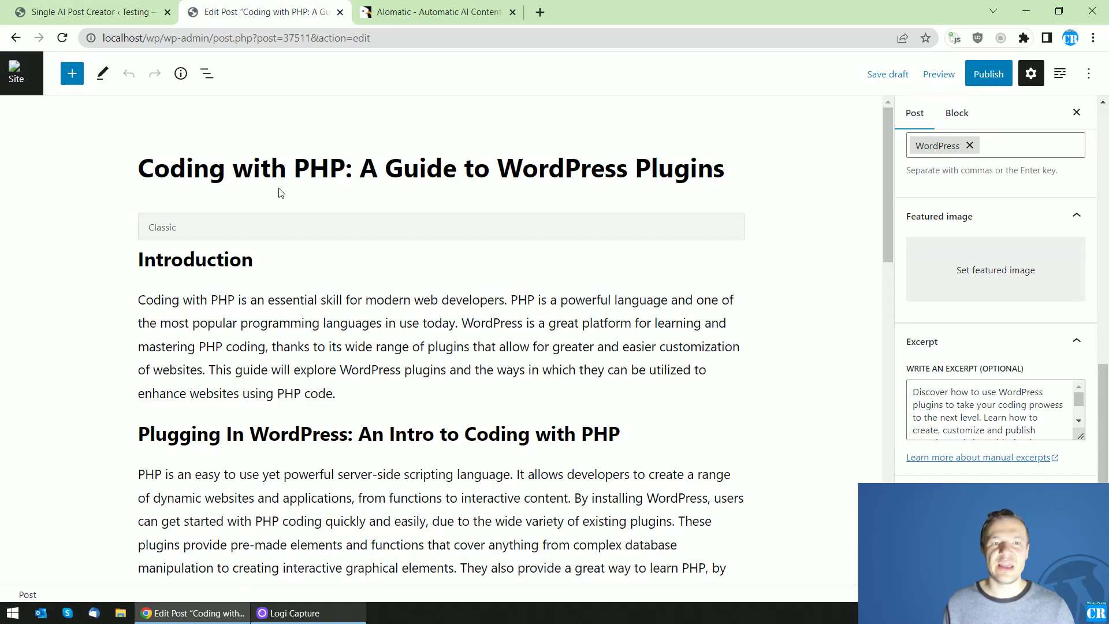
{"action": "left_click", "coordinate": [171, 4]}
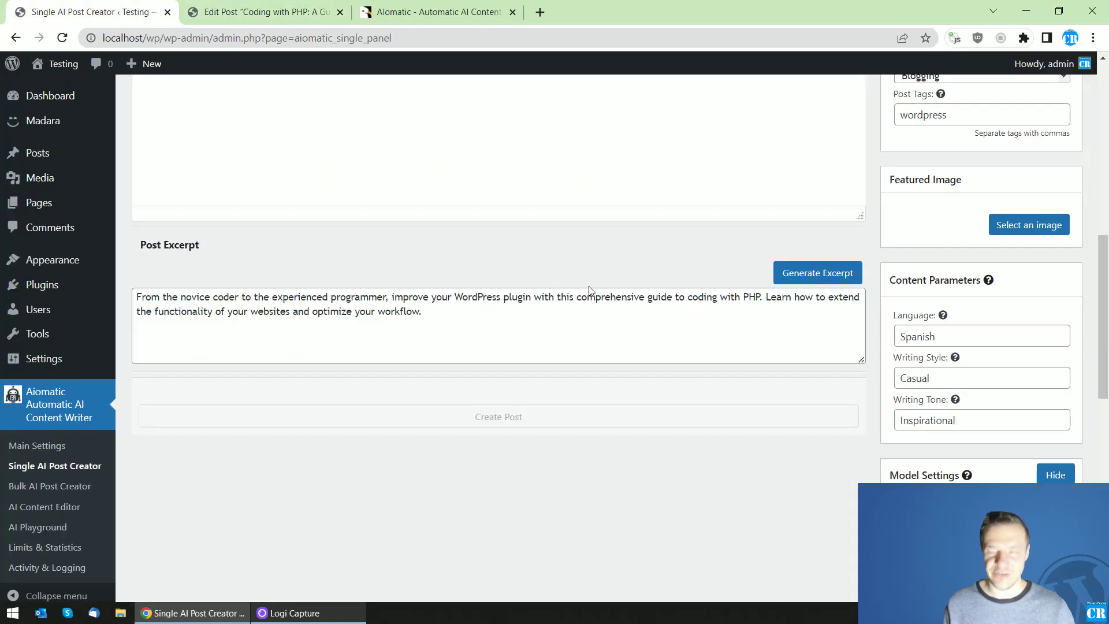
{"action": "scroll", "coordinate": [589, 285], "scroll_direction": "up", "scroll_amount": 10}
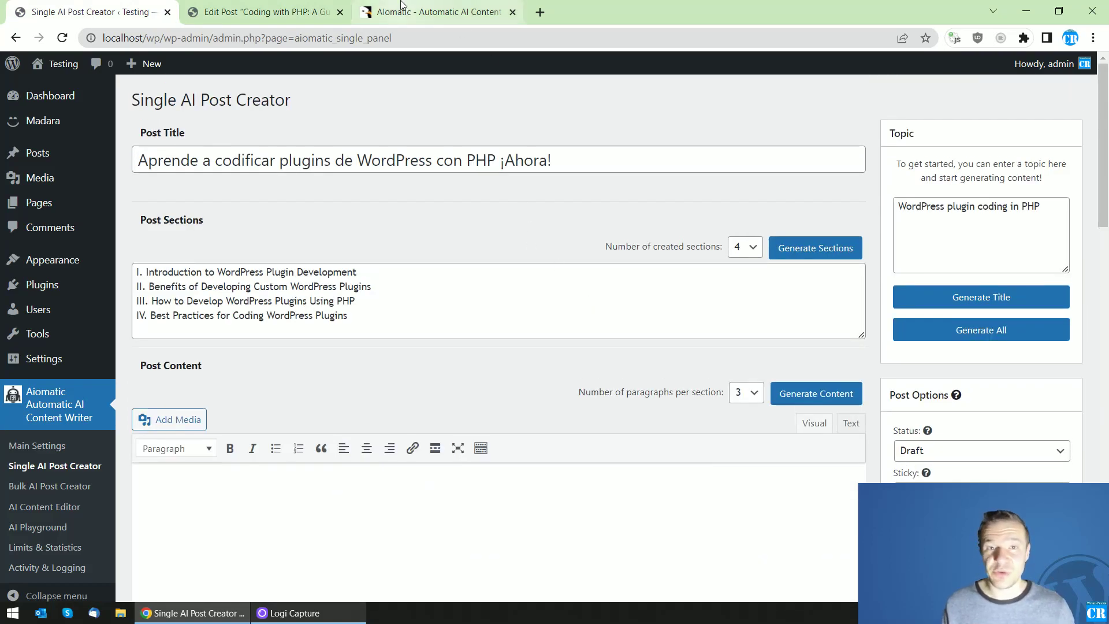
{"action": "left_click", "coordinate": [439, 12]}
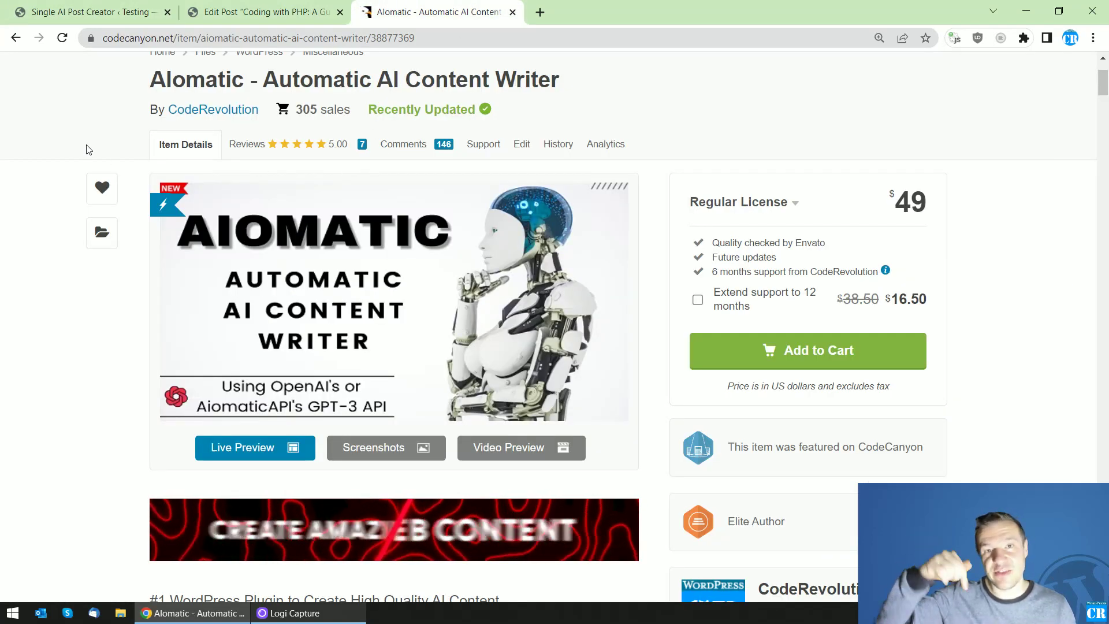
Return to the Single AI Post Creator form and scroll down through its fields.
{"action": "left_click", "coordinate": [155, 5]}
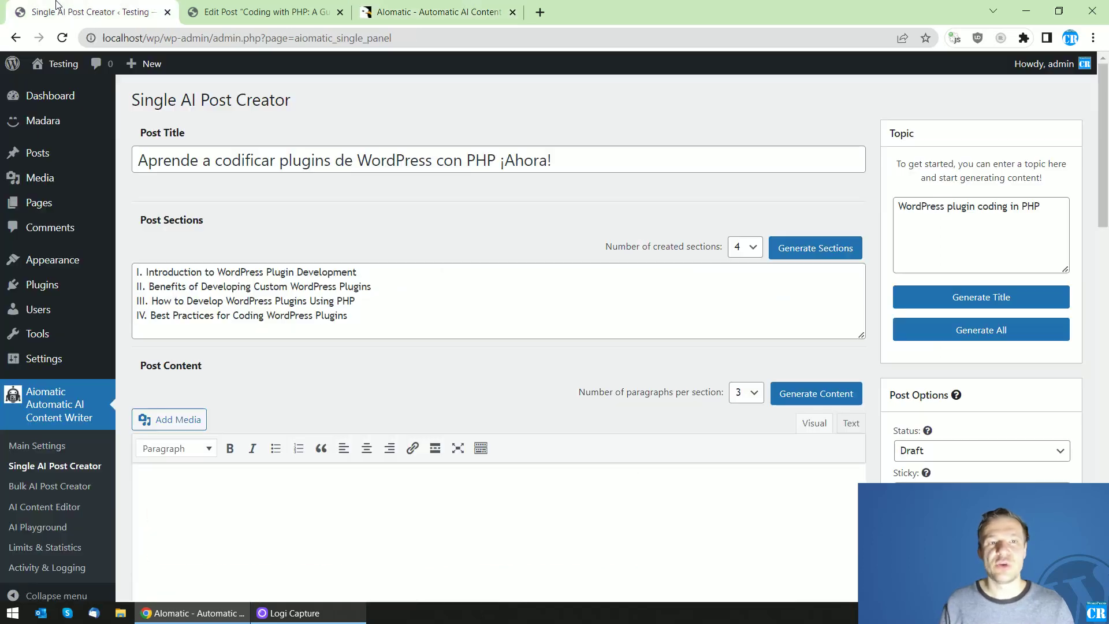
{"action": "left_click_drag", "start_coordinate": [1106, 174], "coordinate": [1106, 149]}
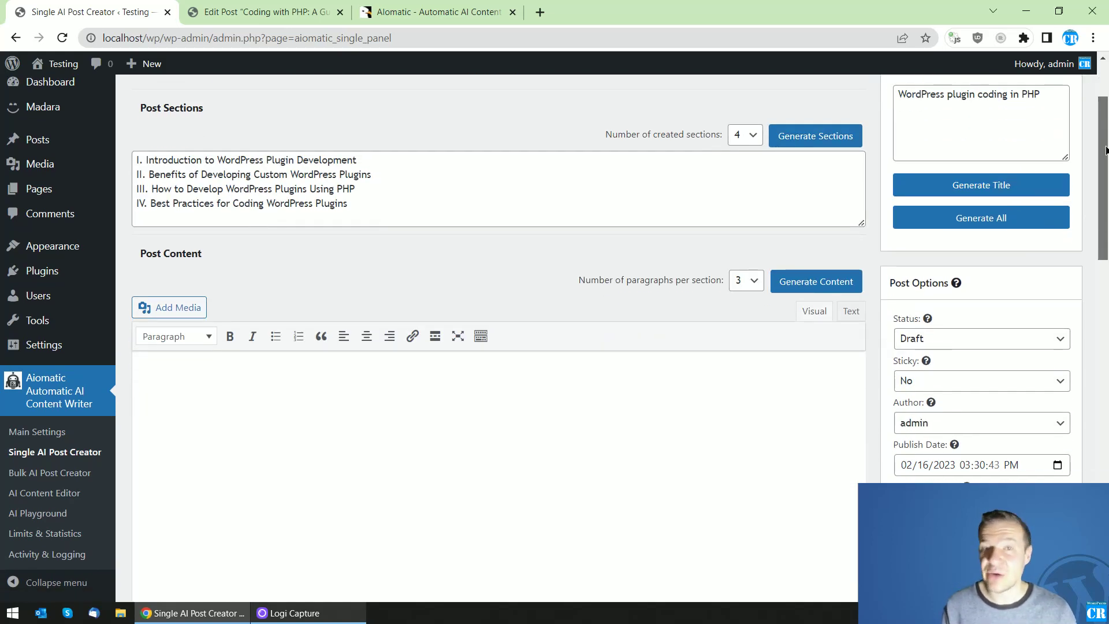
{"action": "left_click_drag", "start_coordinate": [1106, 150], "coordinate": [1106, 199]}
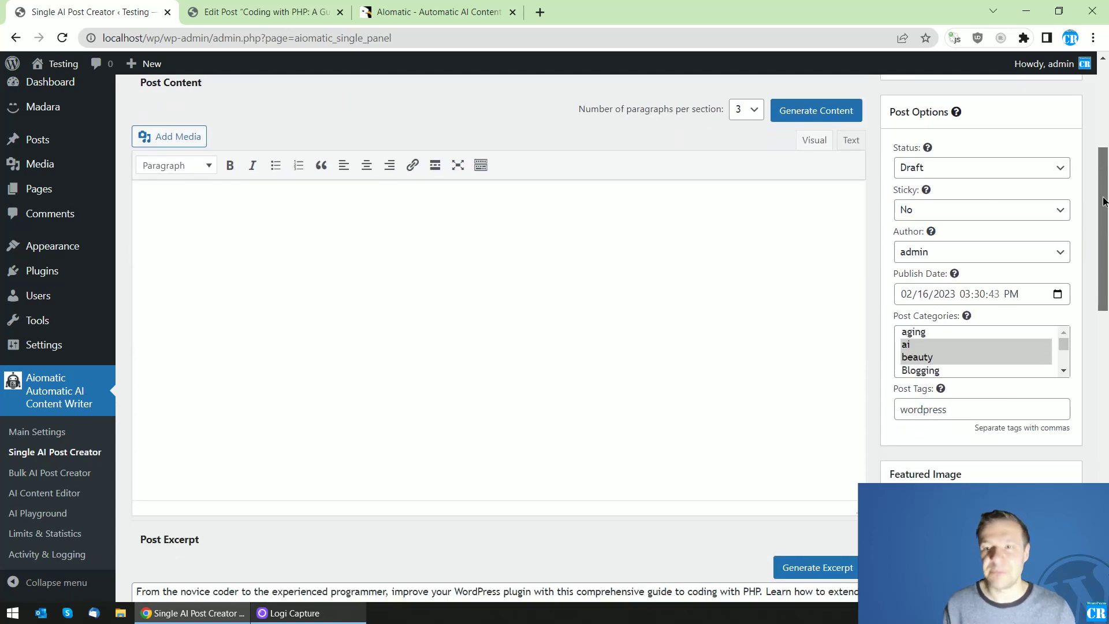
{"action": "left_click_drag", "start_coordinate": [1105, 242], "coordinate": [1107, 285]}
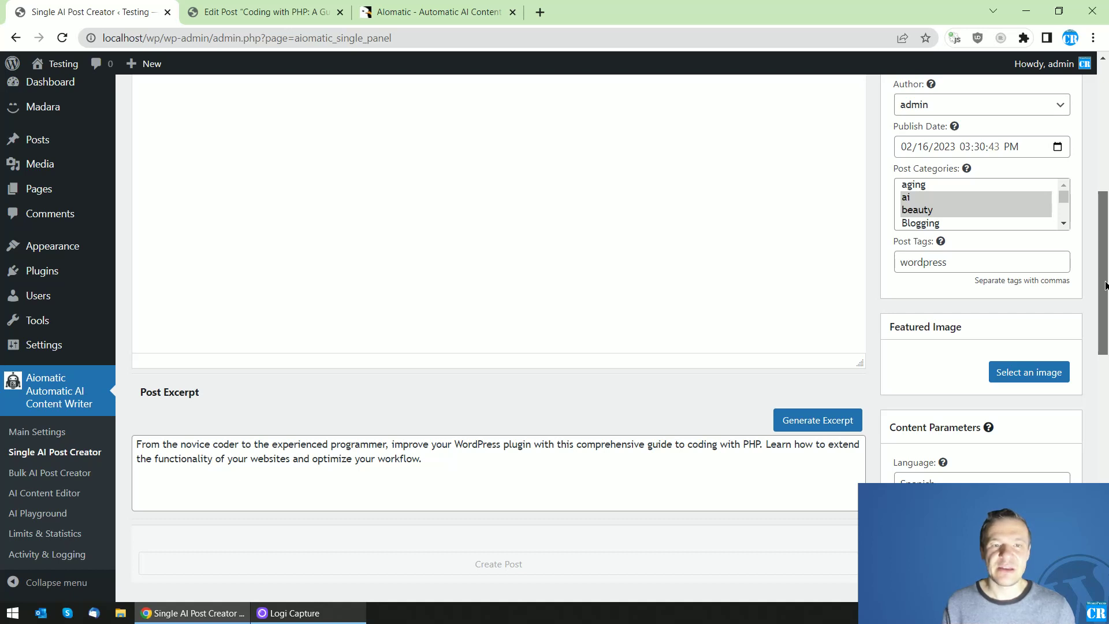
{"action": "left_click_drag", "start_coordinate": [1106, 285], "coordinate": [1085, 383]}
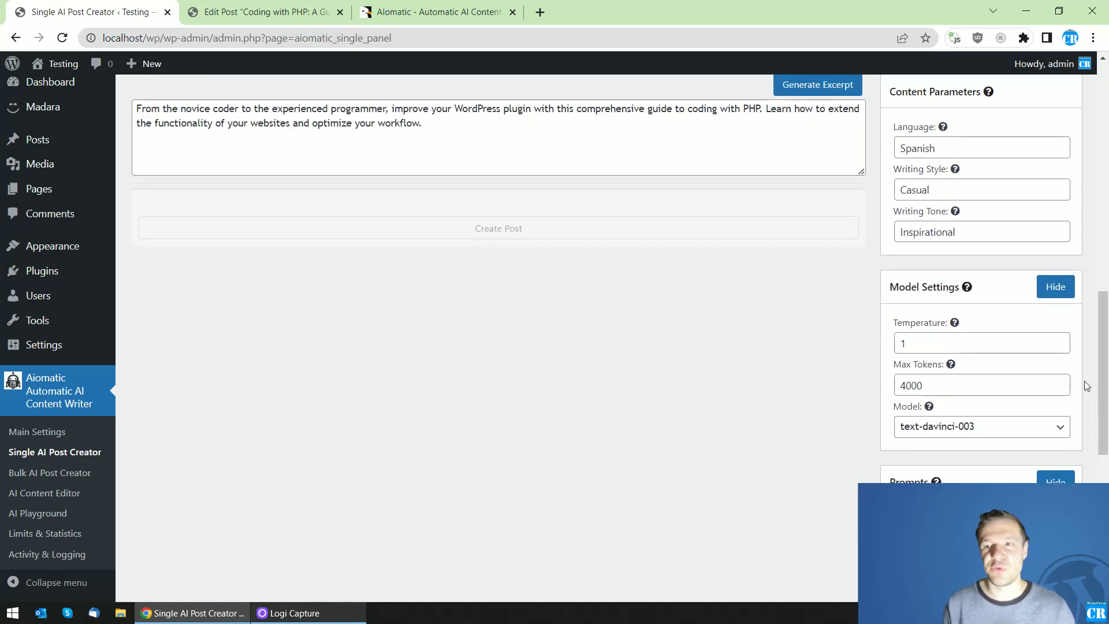
{"action": "scroll", "coordinate": [1085, 385], "scroll_direction": "down", "scroll_amount": 6}
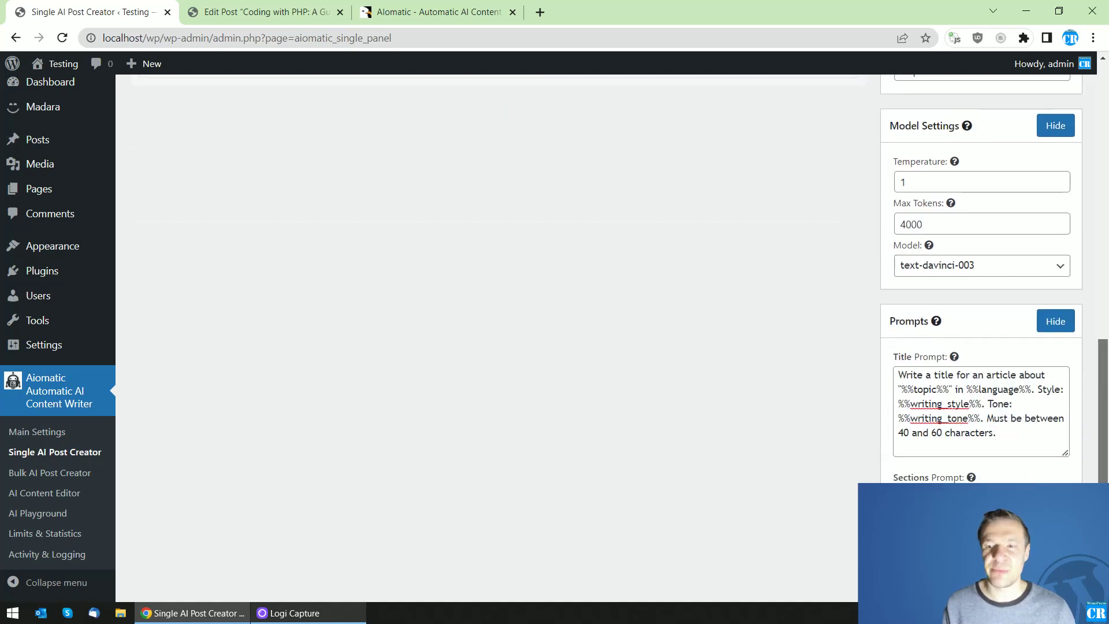
{"action": "scroll", "coordinate": [795, 280], "scroll_direction": "down", "scroll_amount": 1}
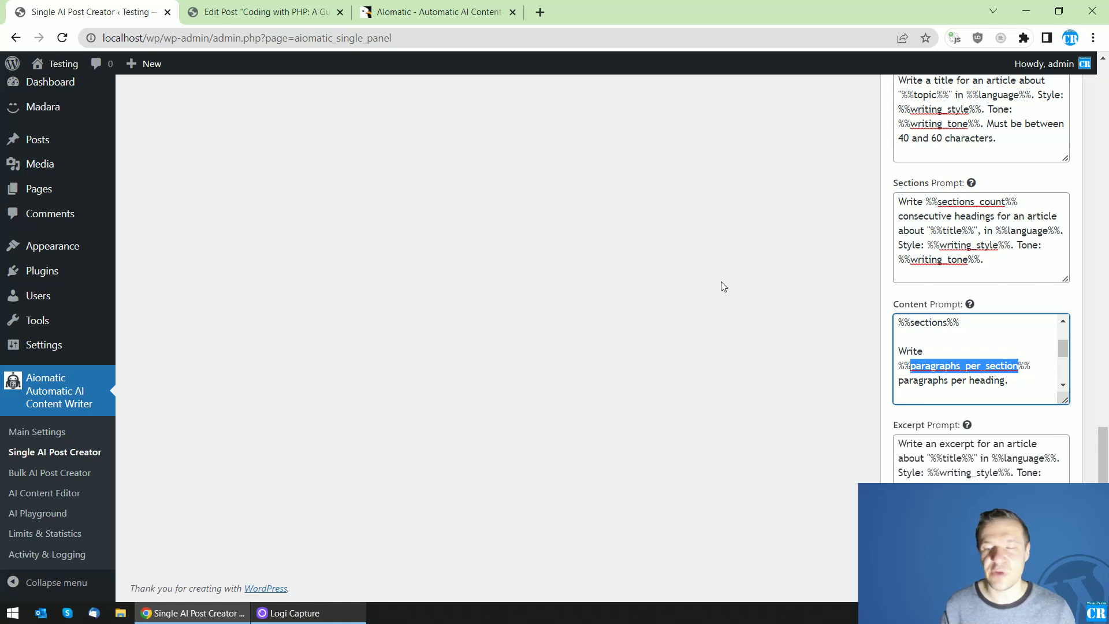
Review the prompt settings, then bring up the Aiomatic product page on CodeCanyon.
{"action": "left_click_drag", "start_coordinate": [1104, 479], "coordinate": [1107, 232]}
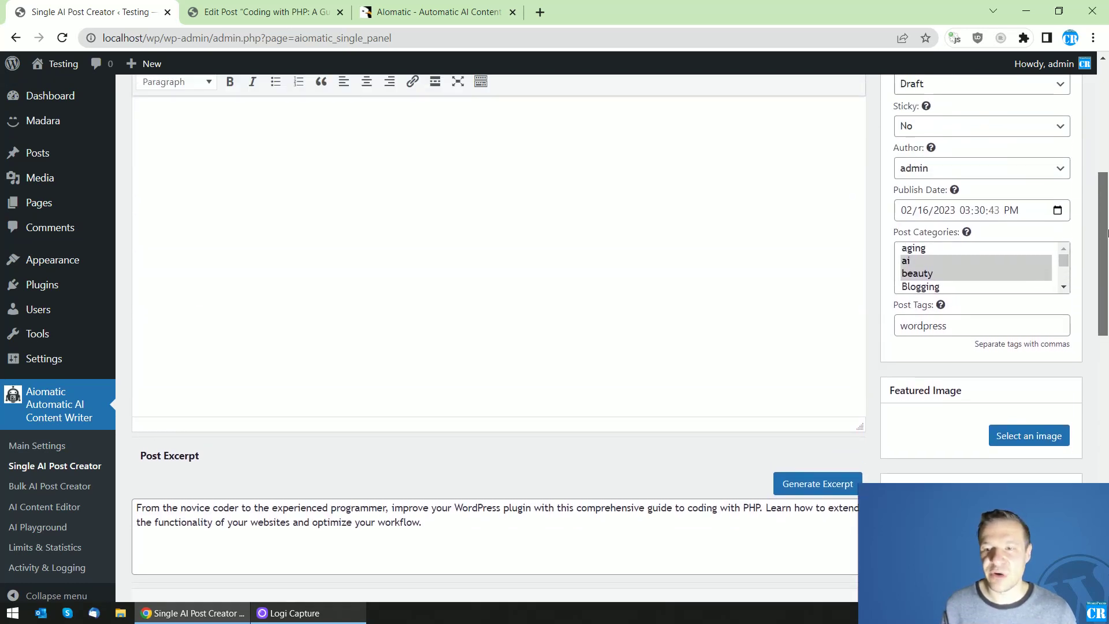
{"action": "scroll", "coordinate": [921, 379], "scroll_direction": "up", "scroll_amount": 5}
{"action": "scroll", "coordinate": [811, 351], "scroll_direction": "up", "scroll_amount": 2}
{"action": "scroll", "coordinate": [426, 314], "scroll_direction": "down", "scroll_amount": 3}
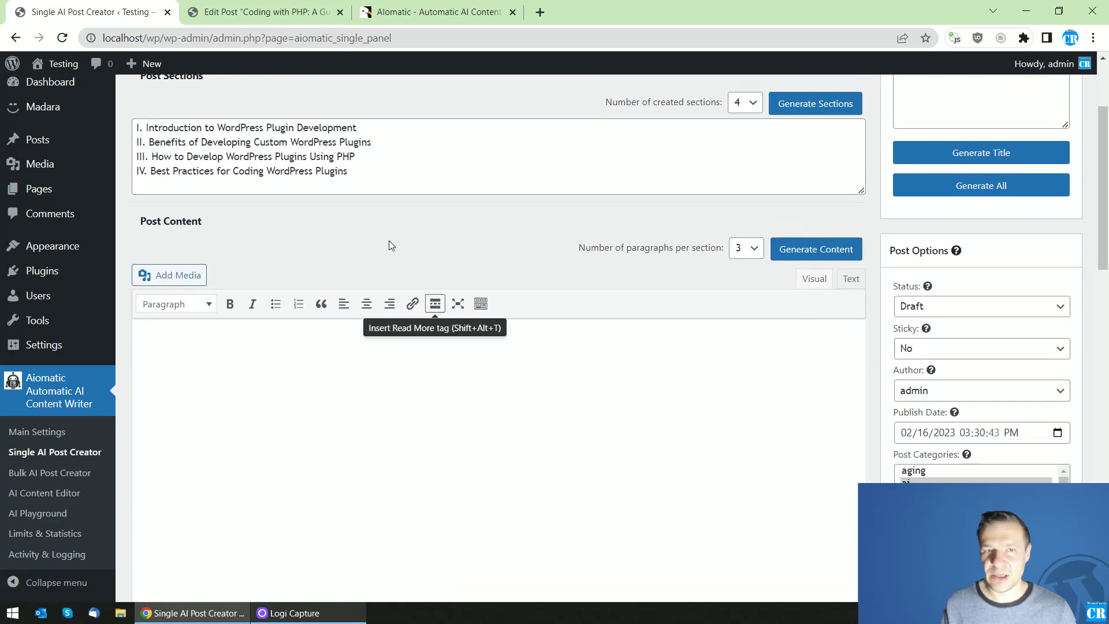
{"action": "scroll", "coordinate": [826, 221], "scroll_direction": "up", "scroll_amount": 2}
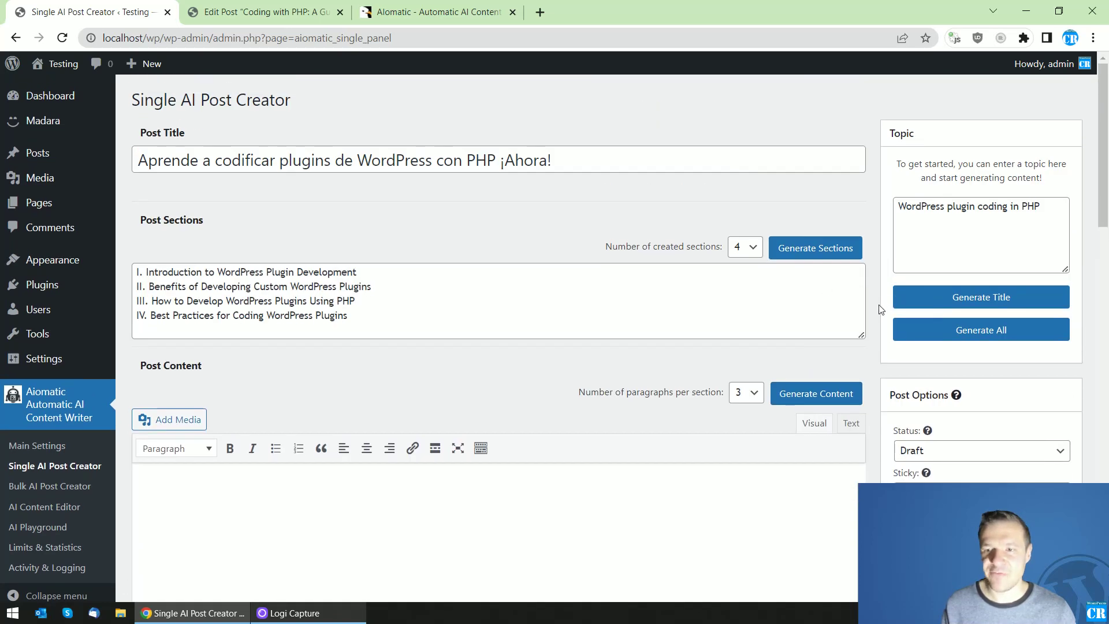
{"action": "scroll", "coordinate": [876, 369], "scroll_direction": "down", "scroll_amount": 1}
{"action": "scroll", "coordinate": [876, 375], "scroll_direction": "down", "scroll_amount": 2}
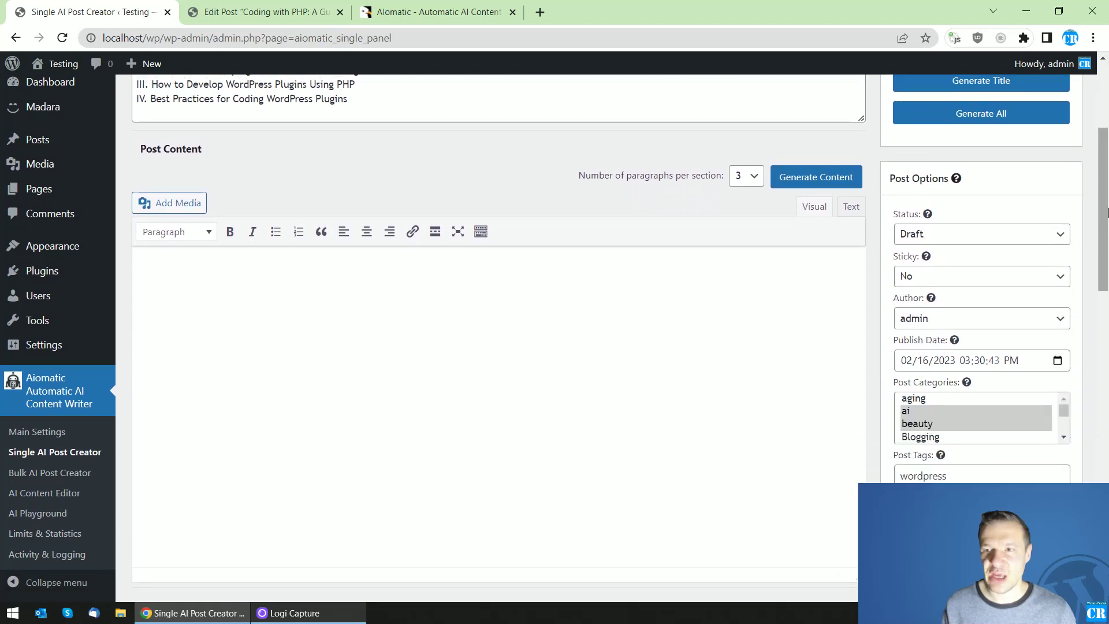
{"action": "left_click_drag", "start_coordinate": [1101, 215], "coordinate": [1102, 152]}
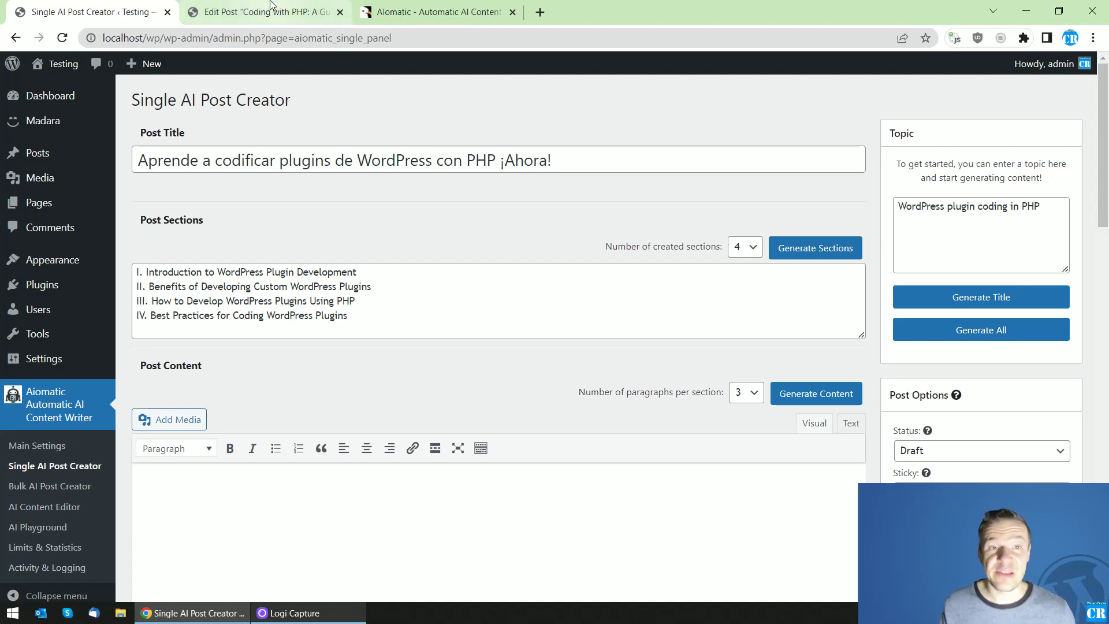
{"action": "left_click", "coordinate": [425, 7]}
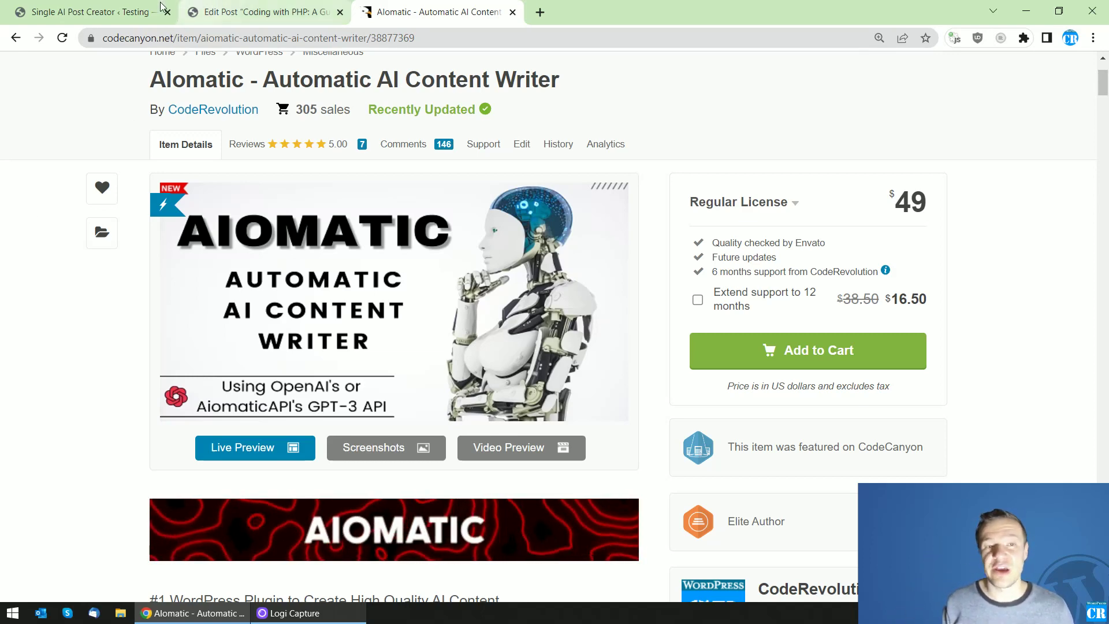
{"action": "mouse_move", "coordinate": [144, 6]}
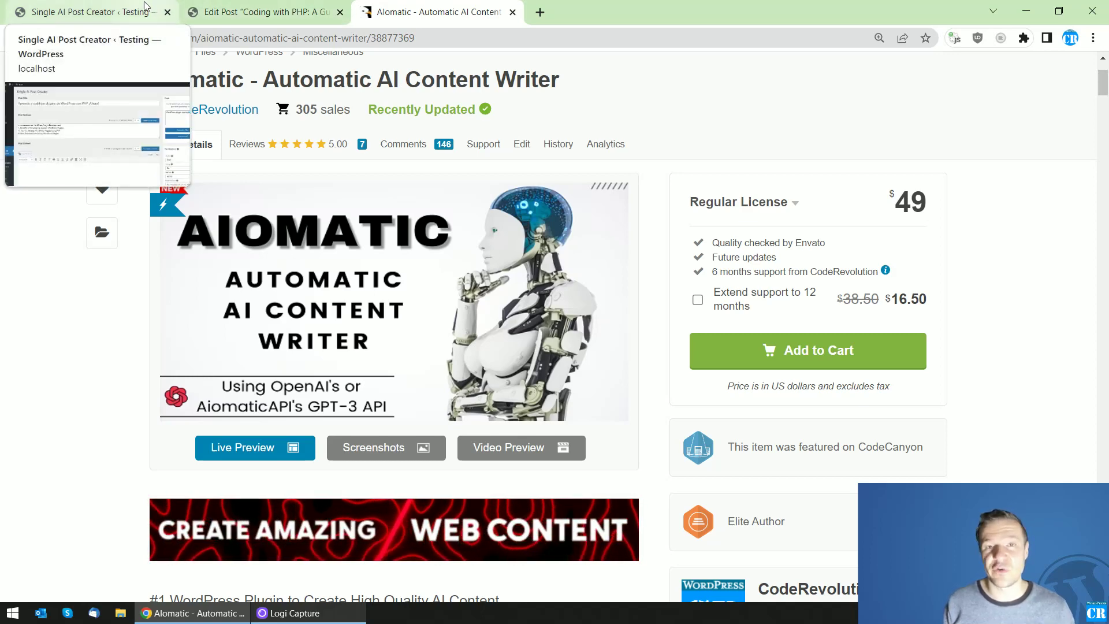